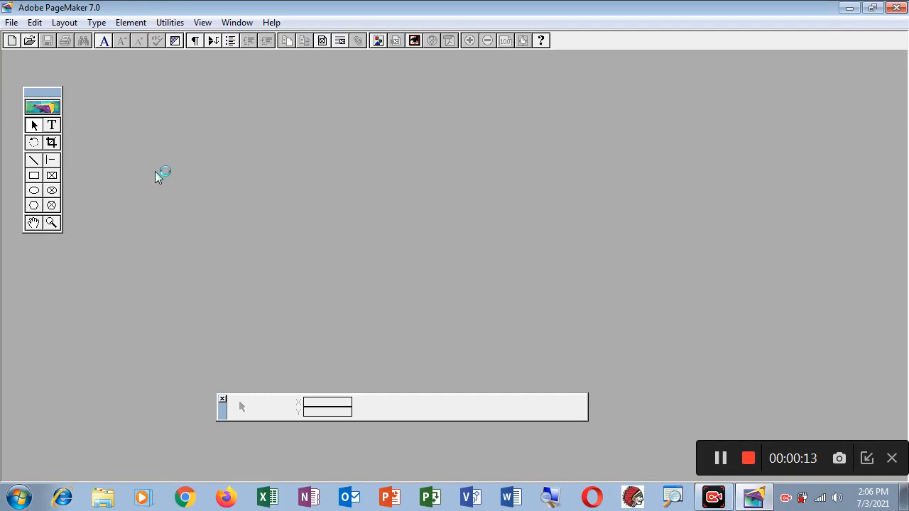
click(97, 25)
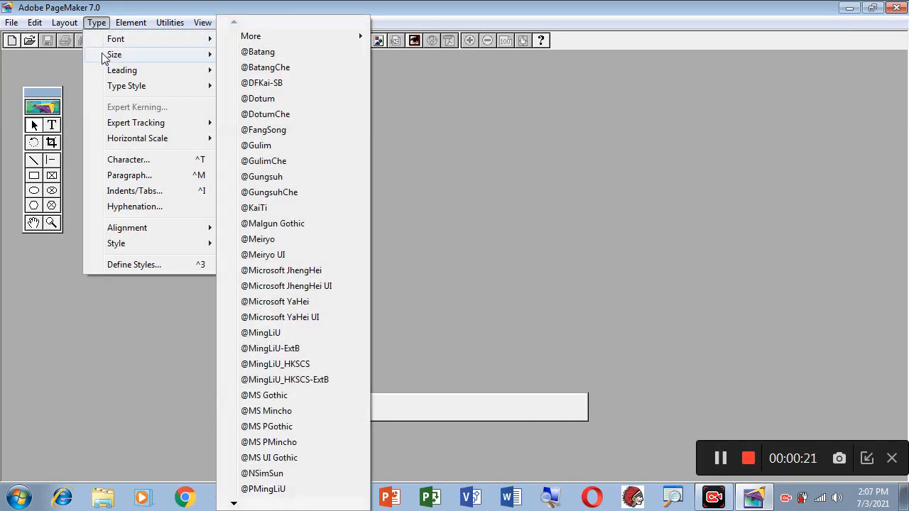
mouse_move(110, 77)
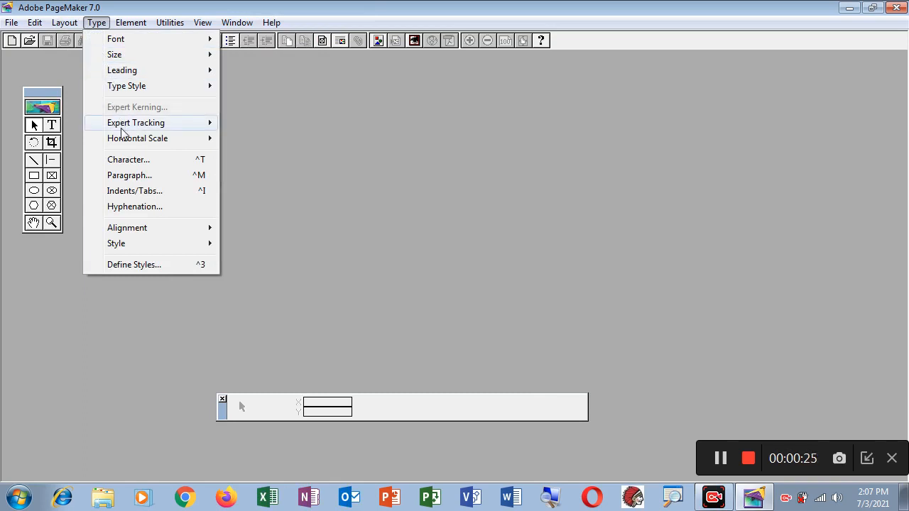
mouse_move(127, 140)
mouse_move(128, 125)
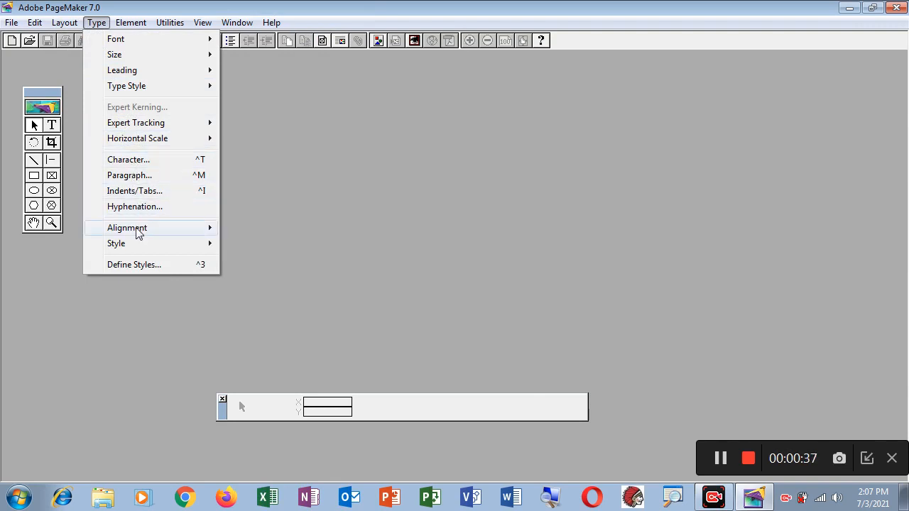
mouse_move(136, 250)
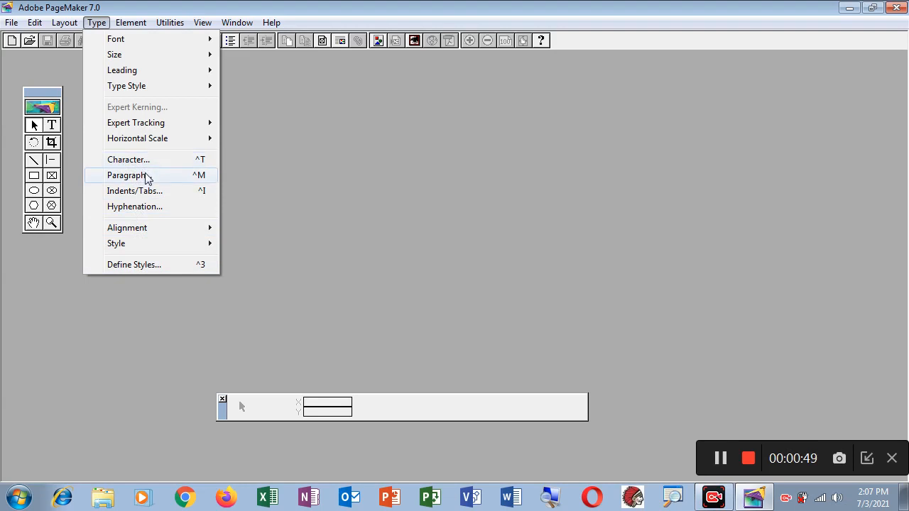
mouse_move(152, 236)
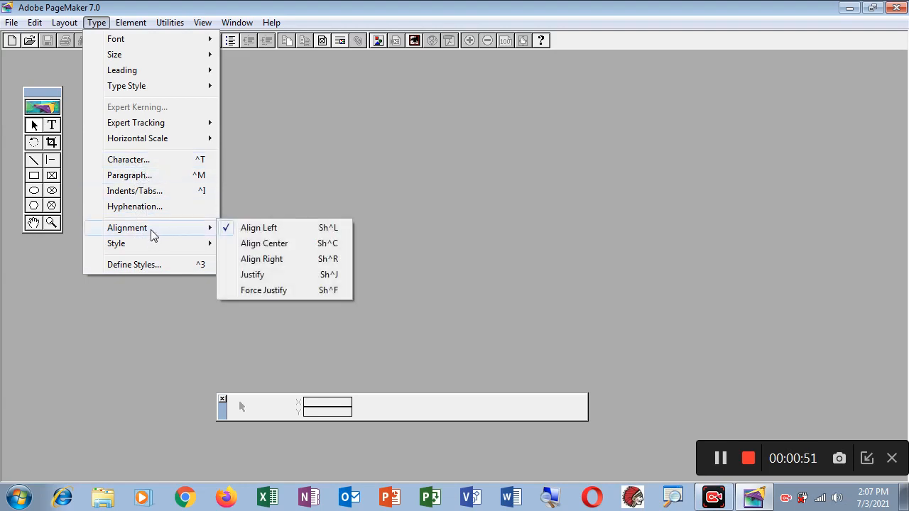
click(373, 170)
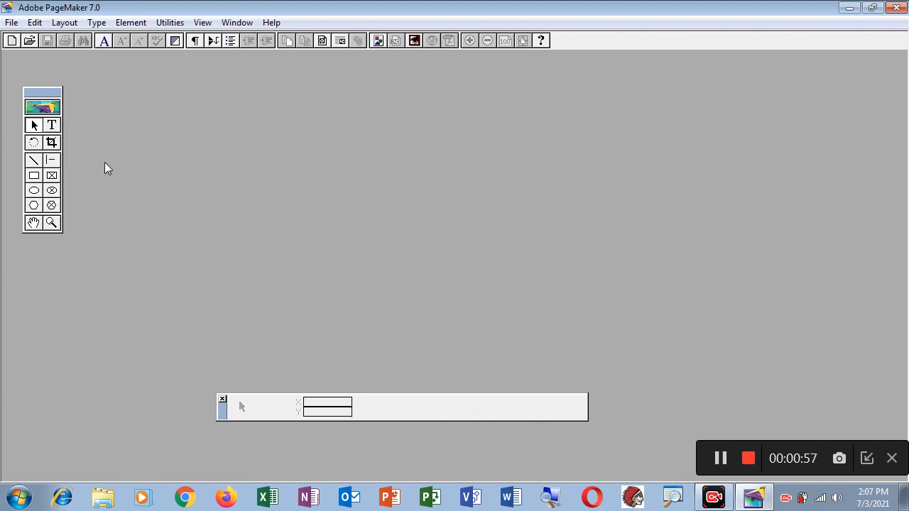
- Create a new one-page A4 publication in tall orientation with 15 mm margins on all sides
click(12, 24)
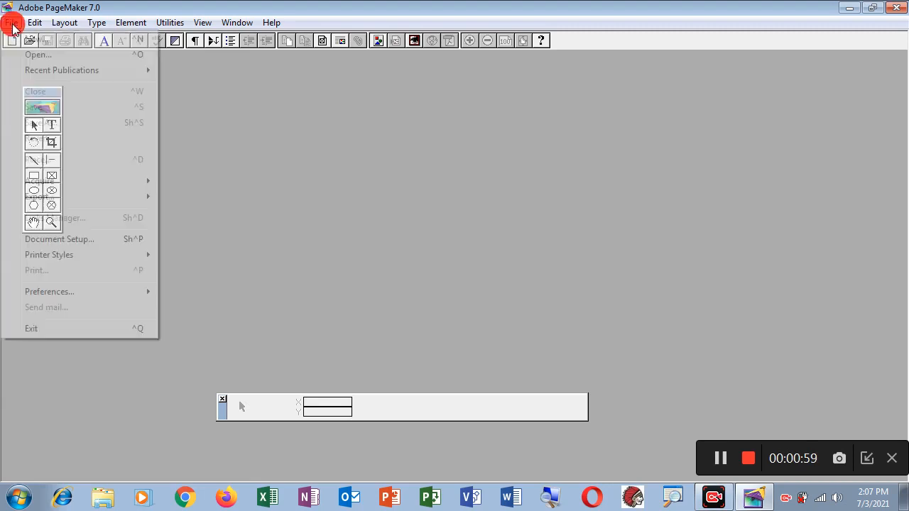
click(21, 39)
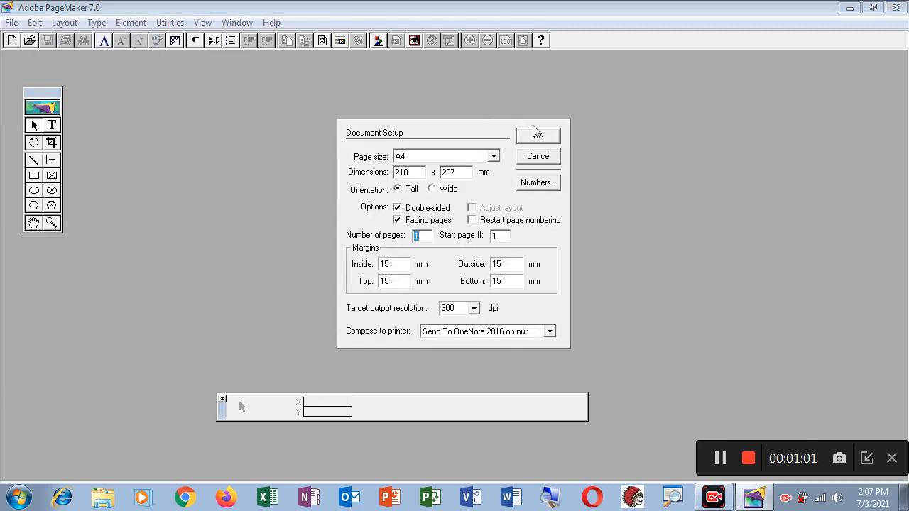
click(538, 135)
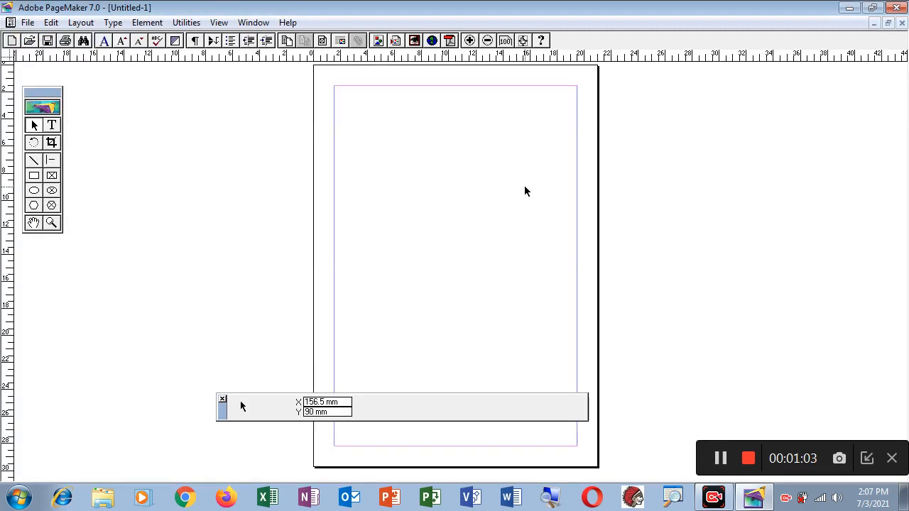
- Activate the Text tool and display the Colors and Styles palettes with the styles list in front
click(52, 125)
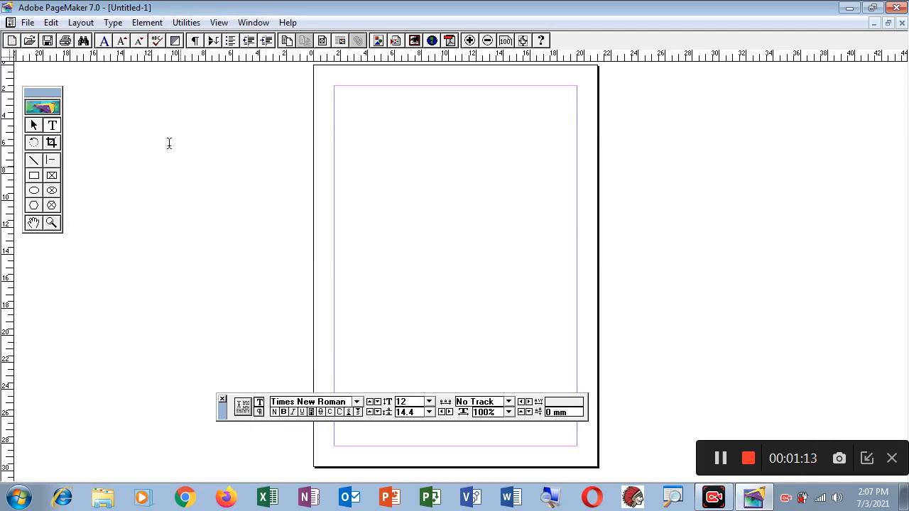
click(112, 23)
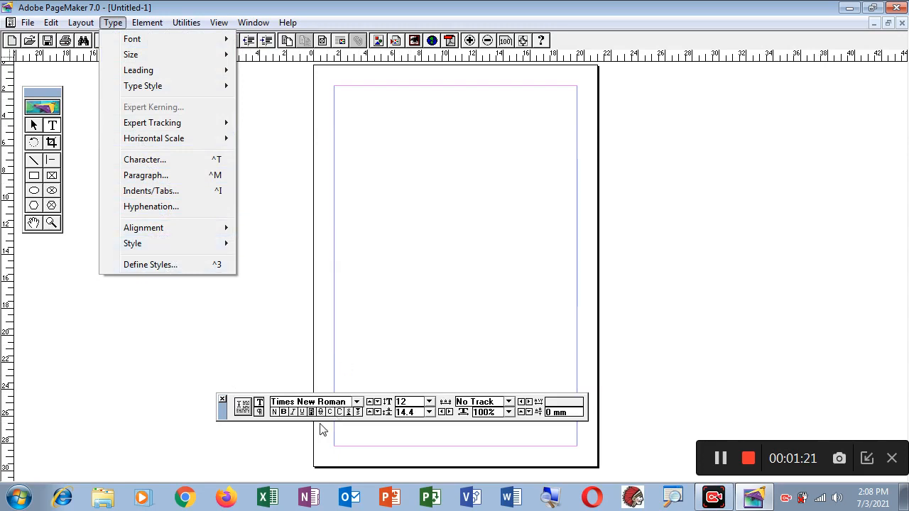
mouse_move(170, 245)
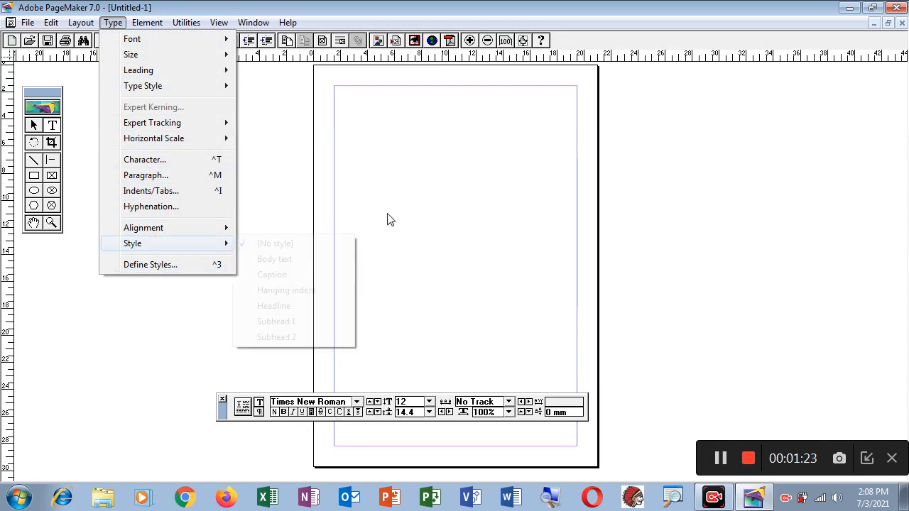
mouse_move(256, 22)
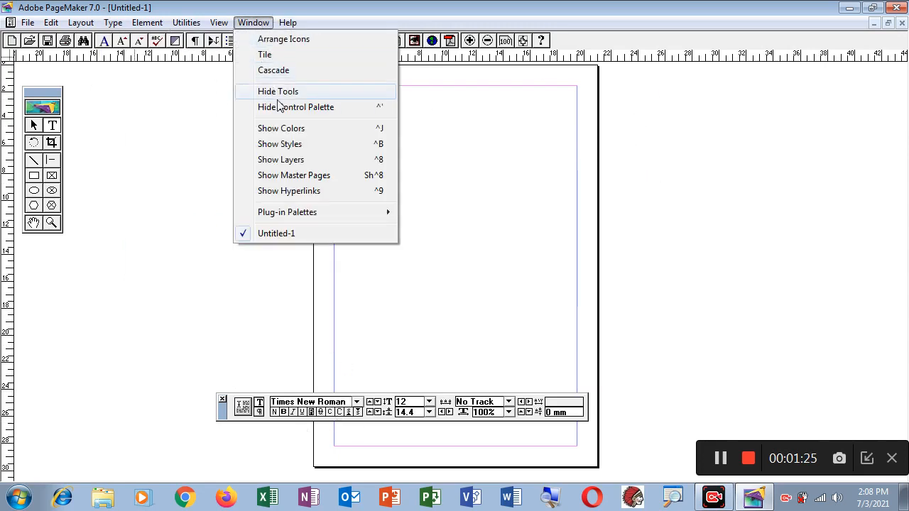
click(294, 131)
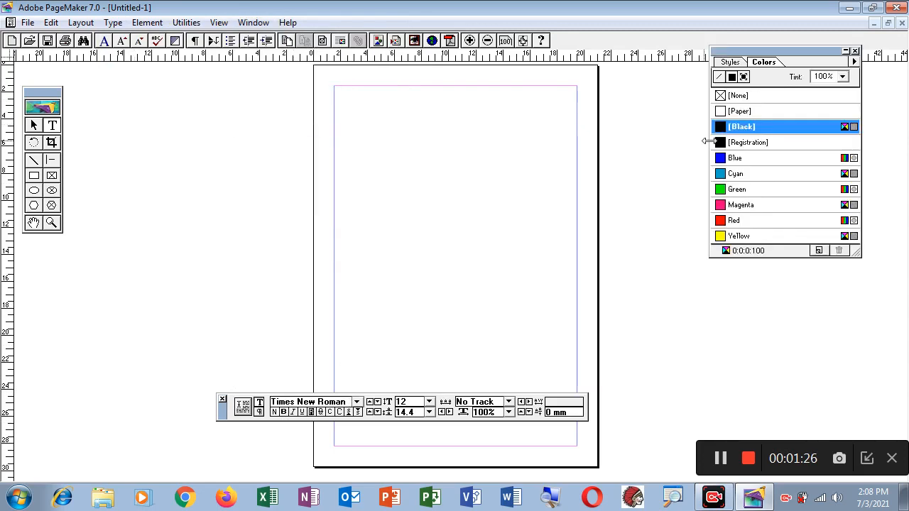
click(730, 61)
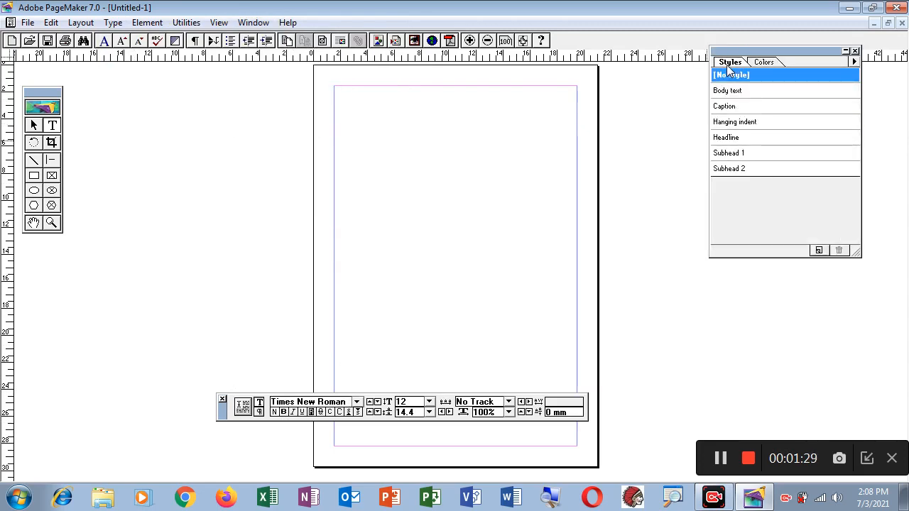
click(113, 23)
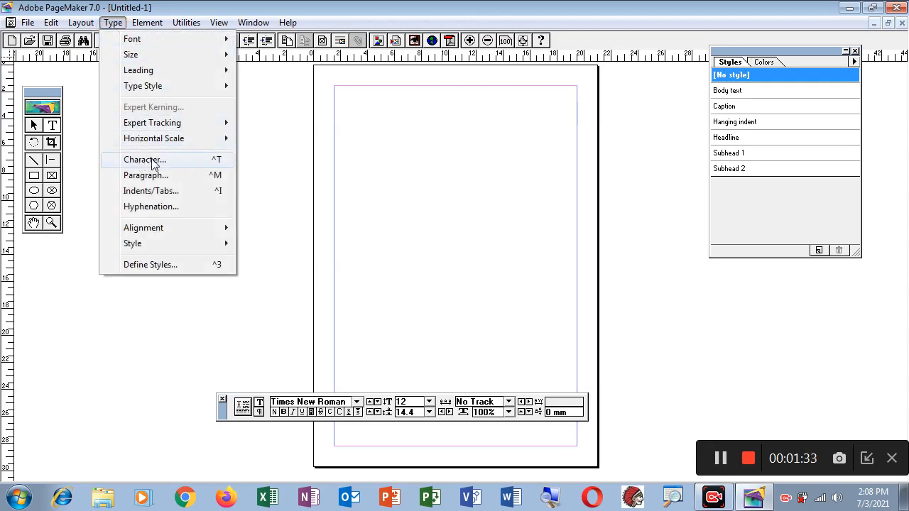
click(402, 159)
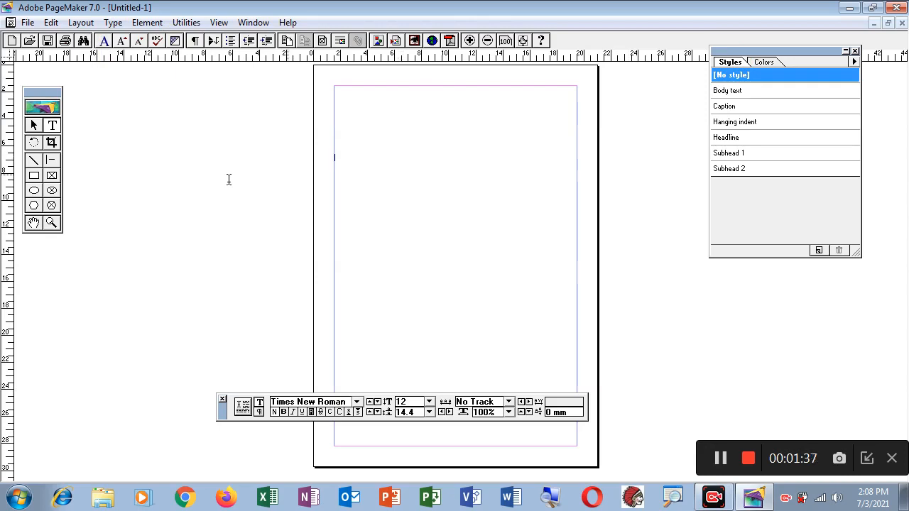
right_click(366, 136)
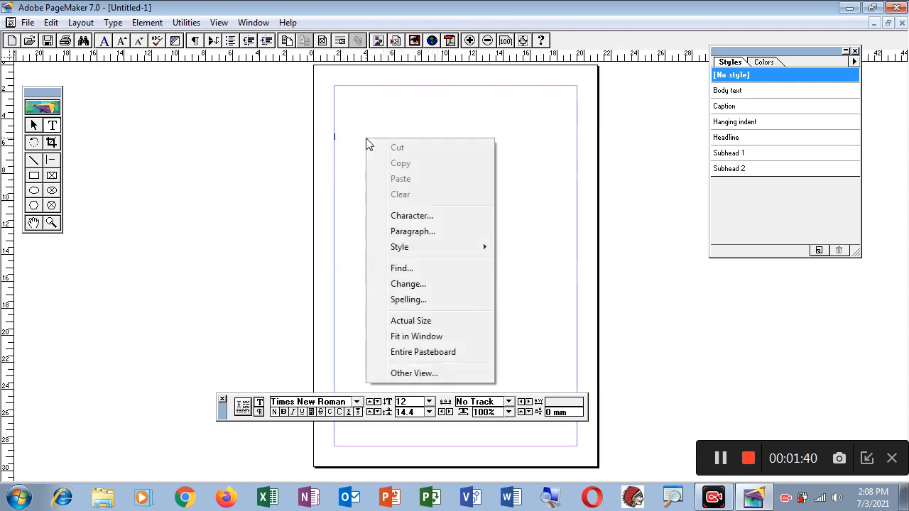
click(419, 323)
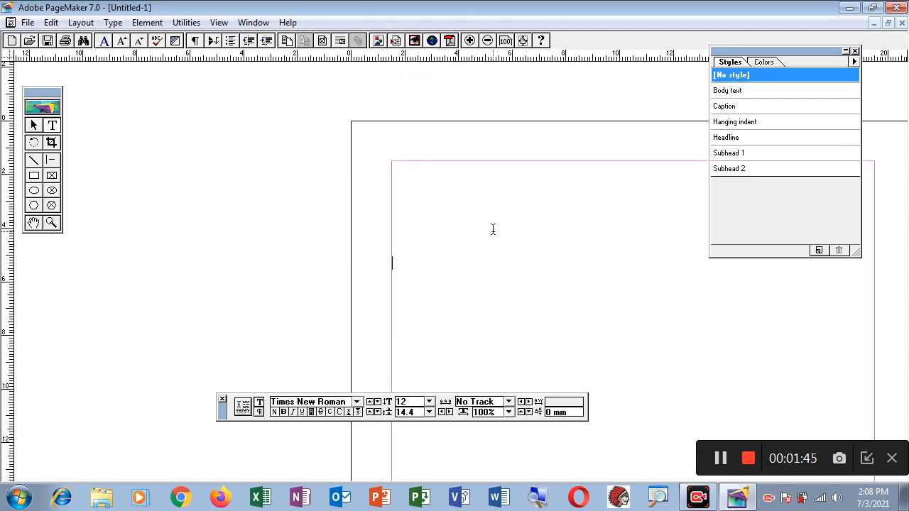
click(493, 256)
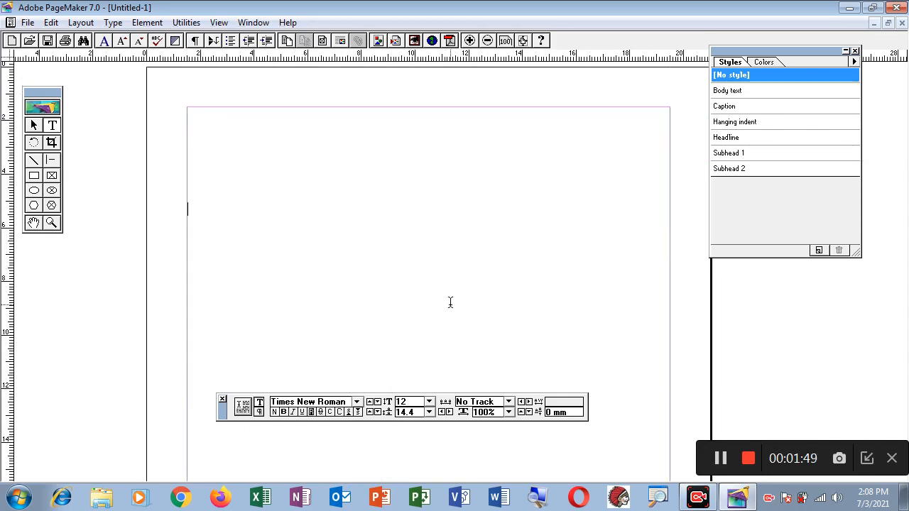
key(ctrl+2)
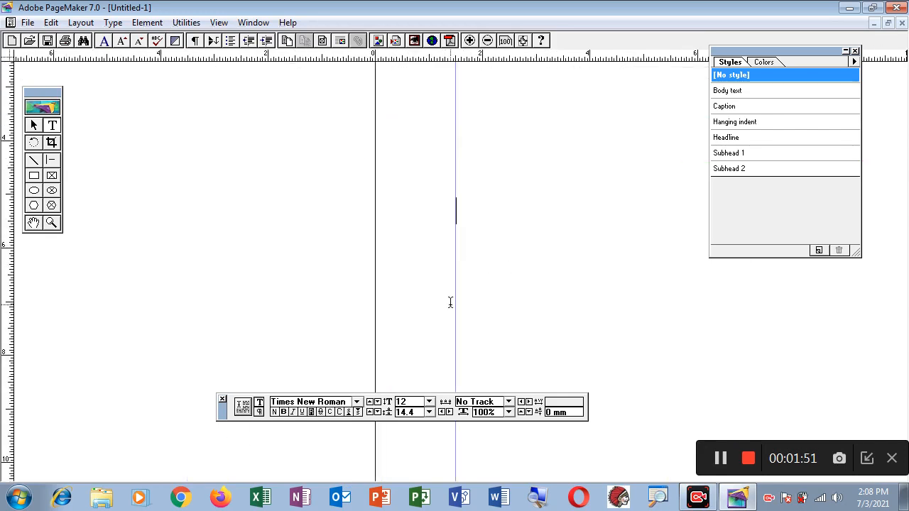
key(ctrl+1)
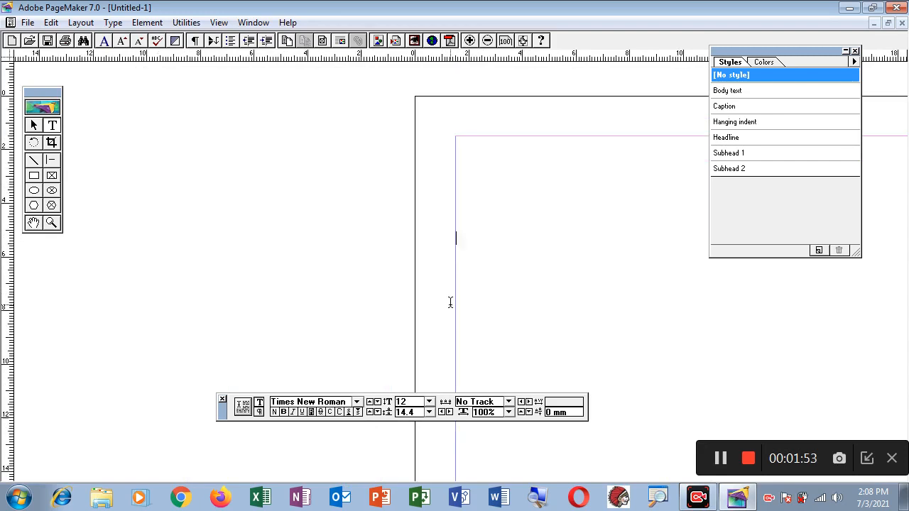
drag(614, 306, 436, 284)
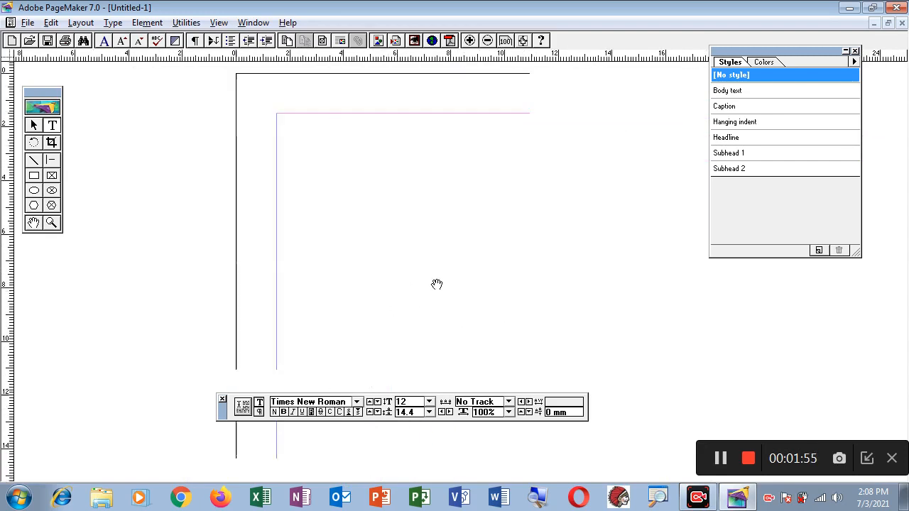
key(ctrl+0)
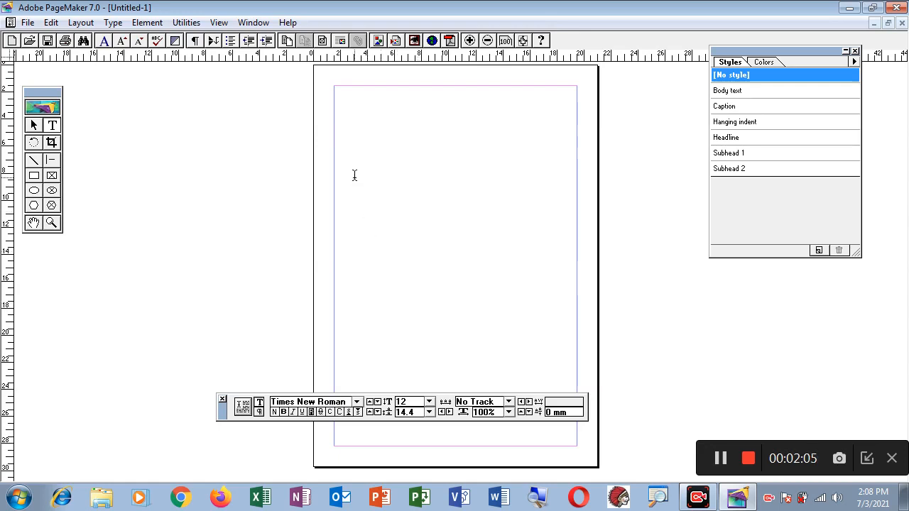
- Enter four lines of sample text at the page's inner margin: "skdjhfklasfdasf", "dsfadslkfadsf", "dsaflasdf;adskfsd" and "sdaflka;lfsad"
key(ctrl+1)
drag(505, 213, 340, 200)
drag(490, 237, 375, 235)
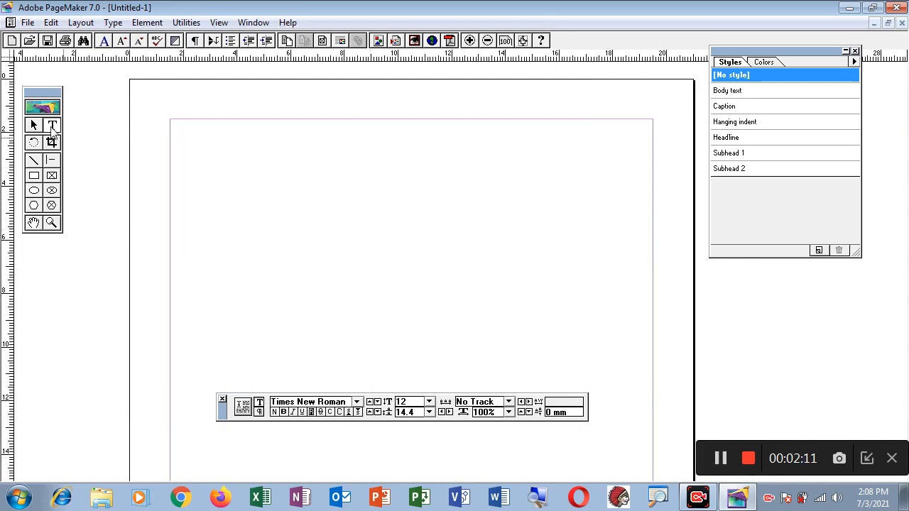
click(215, 221)
text(skdjhfklasfdasf)
key(Return)
text(dsfadslkfadsf)
key(Return)
text(dsaflasdf;adskfsd)
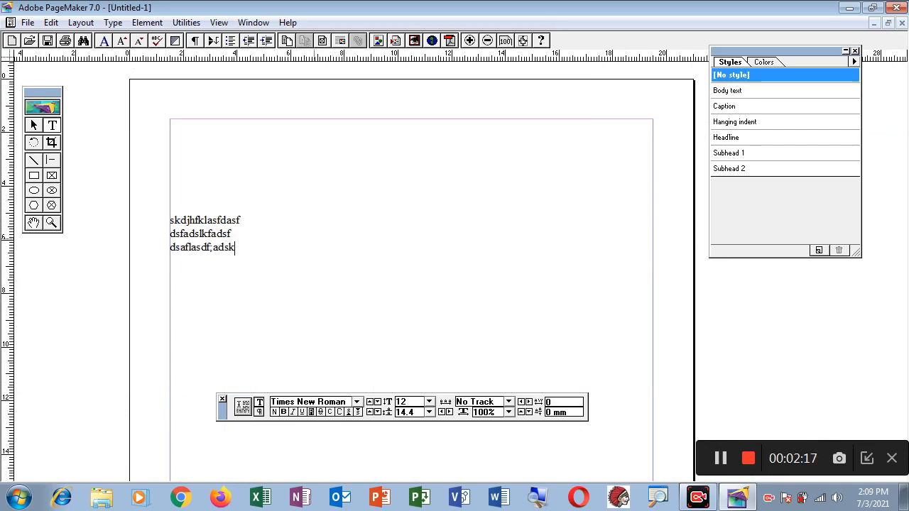
key(Return)
text(sdaflka;lfsad)
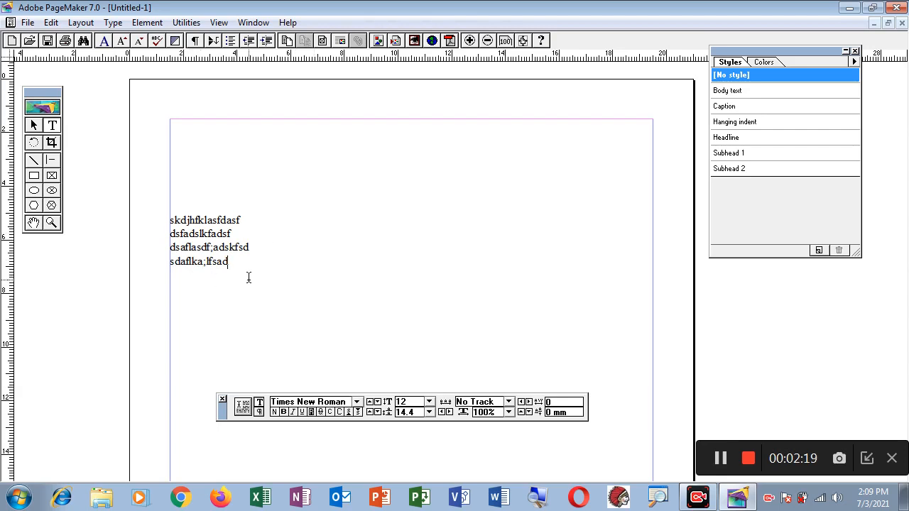
- Select all four lines of sample text and open their Character Specifications, moving the dialog clear of the text
drag(251, 279, 181, 253)
drag(238, 261, 161, 213)
click(114, 22)
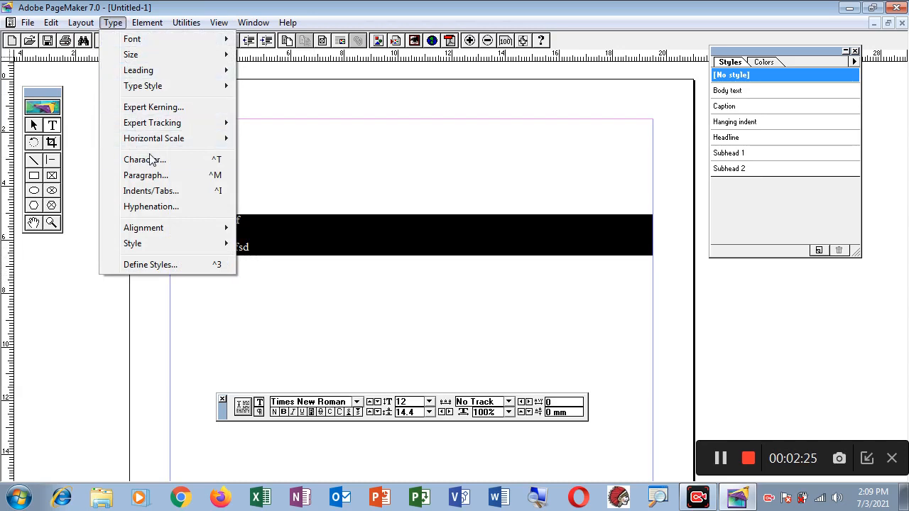
click(149, 160)
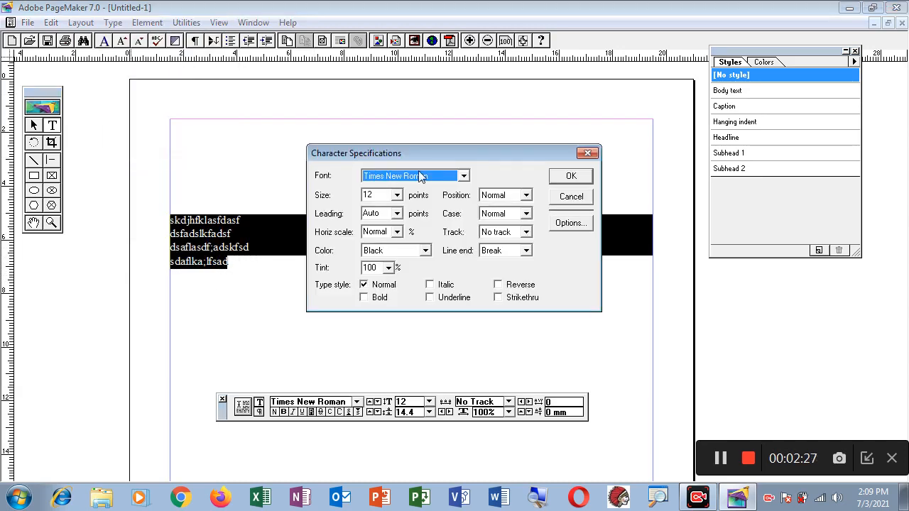
drag(465, 149, 686, 161)
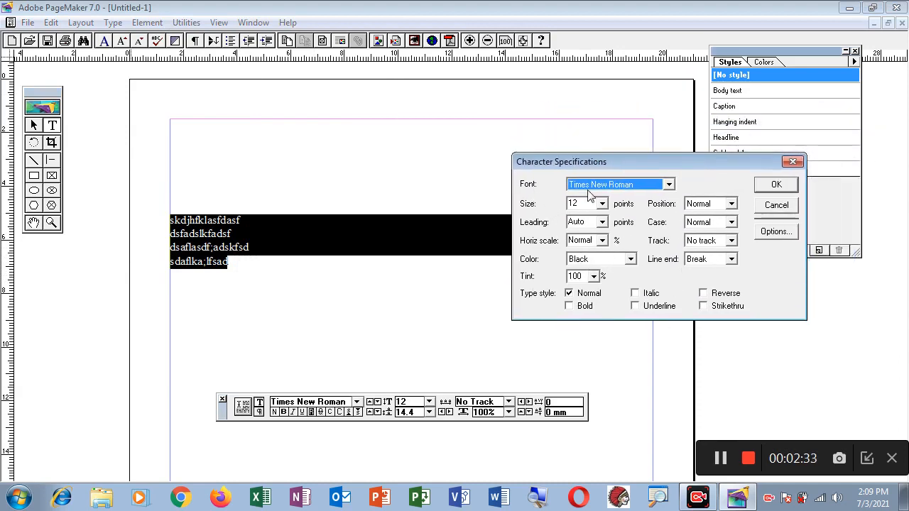
- Look through the available fonts and point sizes in the selected text's Character Specifications
click(668, 186)
drag(670, 230, 669, 210)
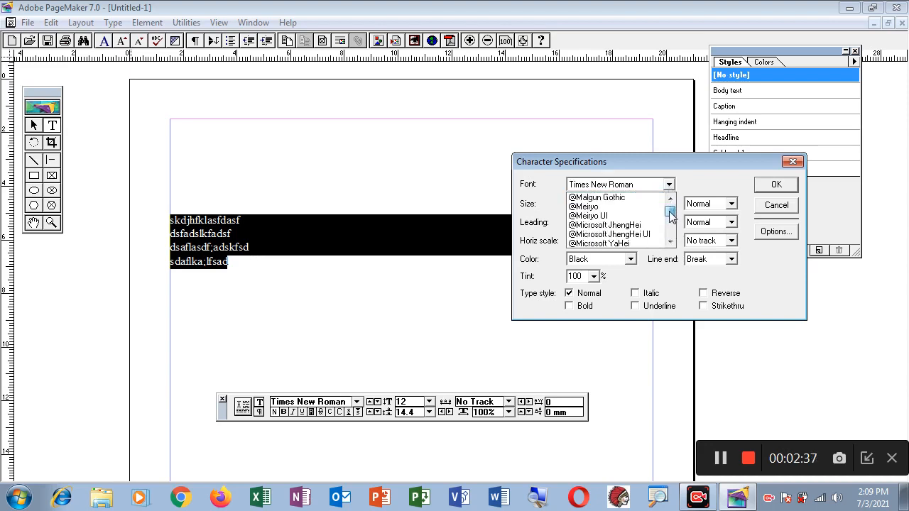
click(632, 187)
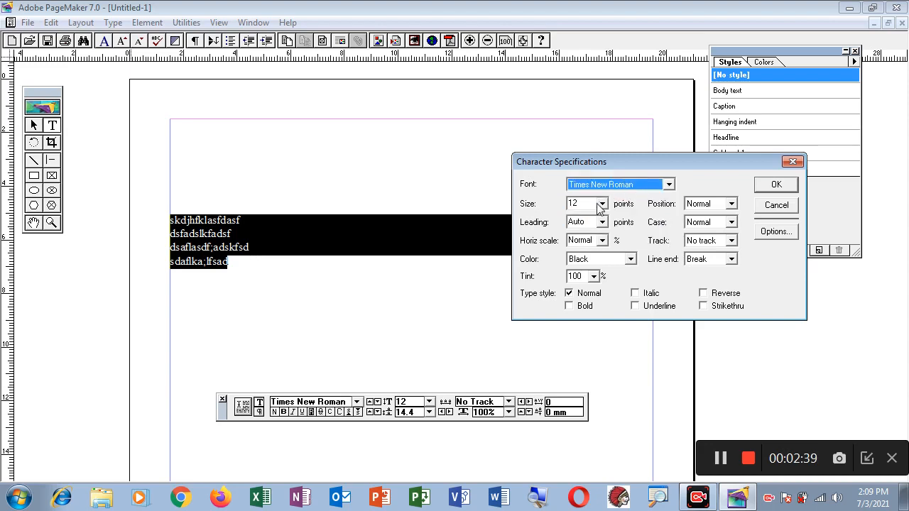
click(601, 205)
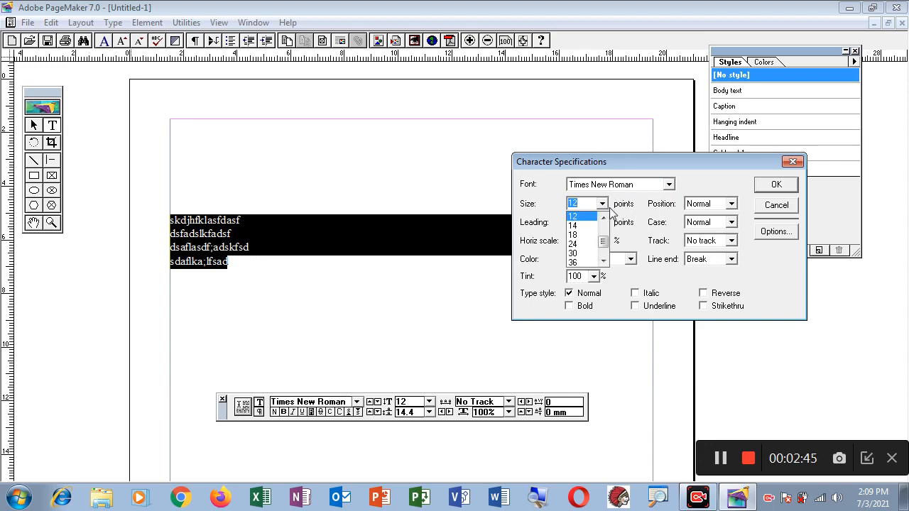
click(551, 180)
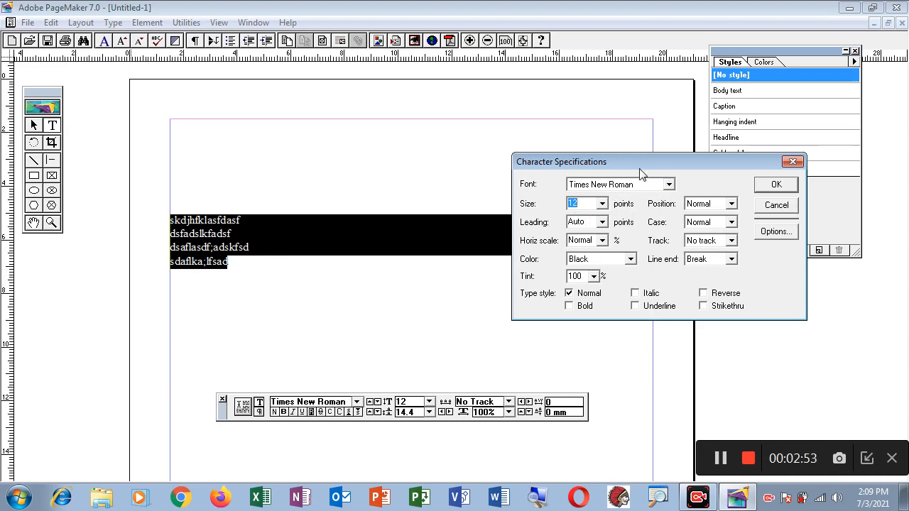
- Move the Character Specifications dialog clear of the text and set the four selected lines to the Courier New TUR font
drag(641, 162, 688, 109)
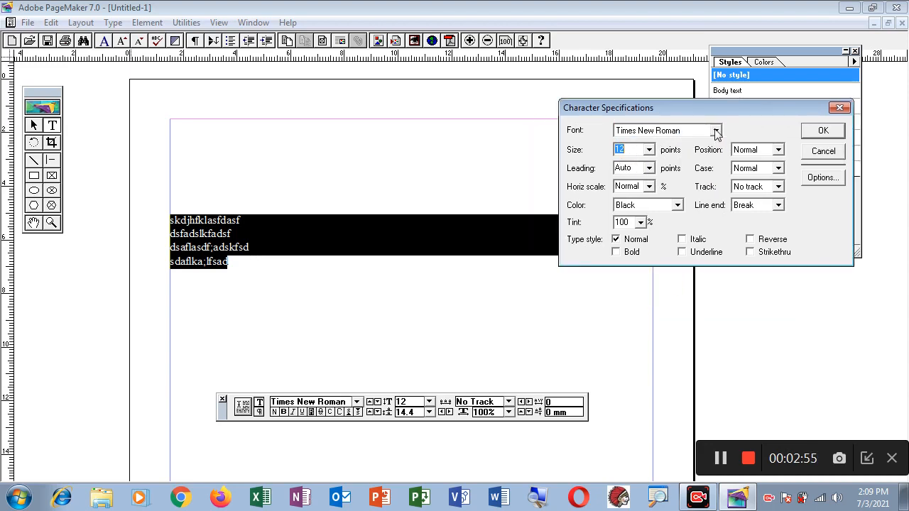
click(717, 134)
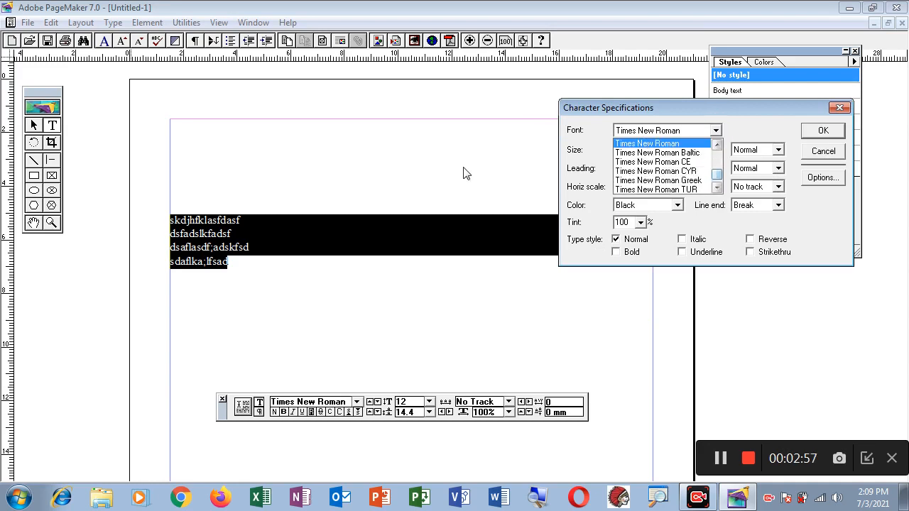
click(238, 264)
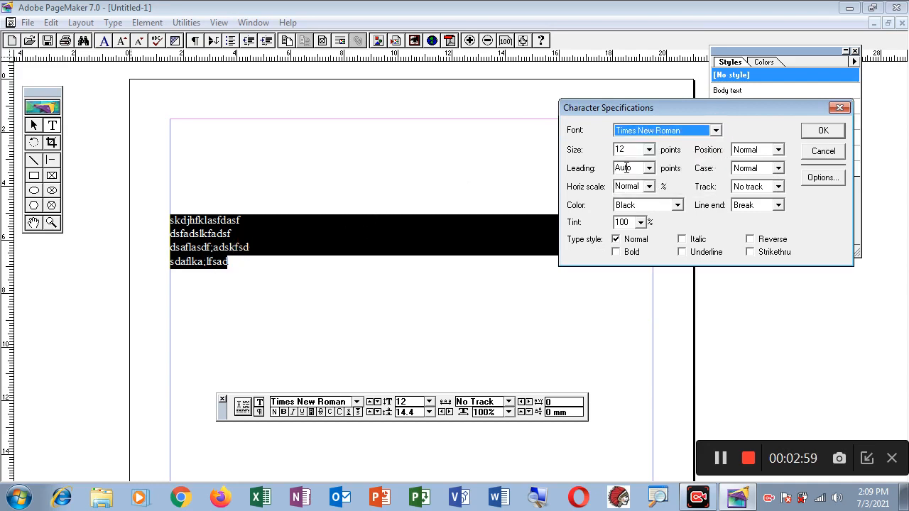
click(717, 134)
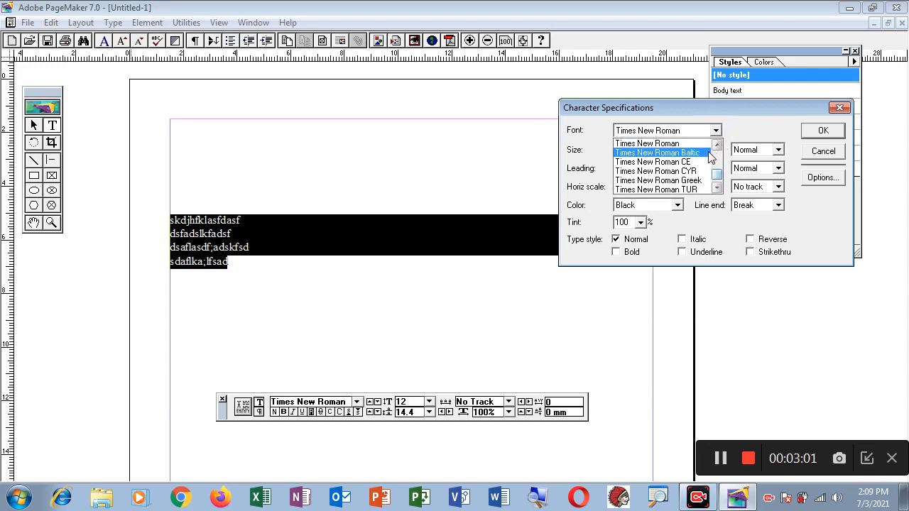
drag(720, 176, 719, 165)
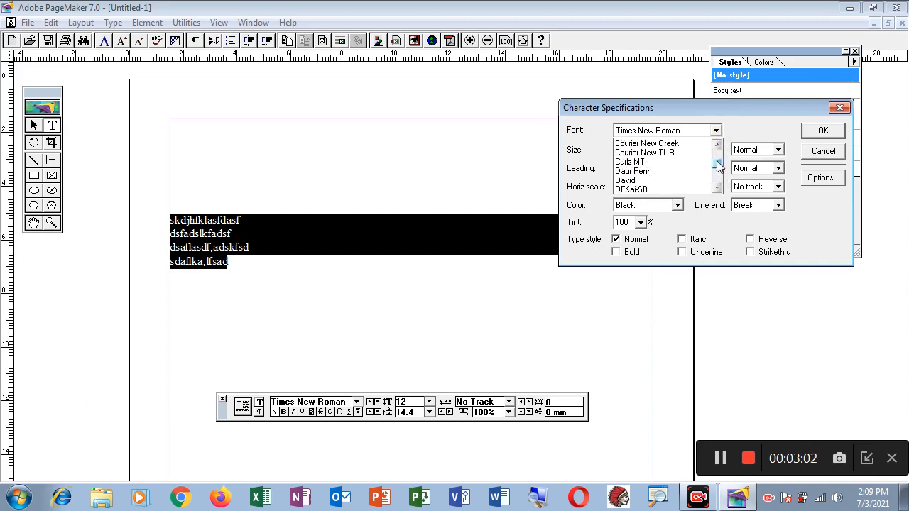
click(671, 153)
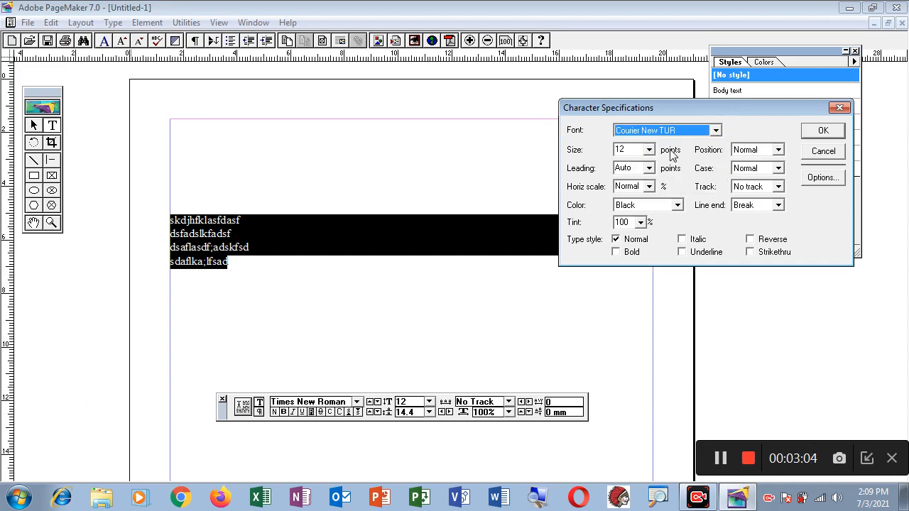
click(824, 131)
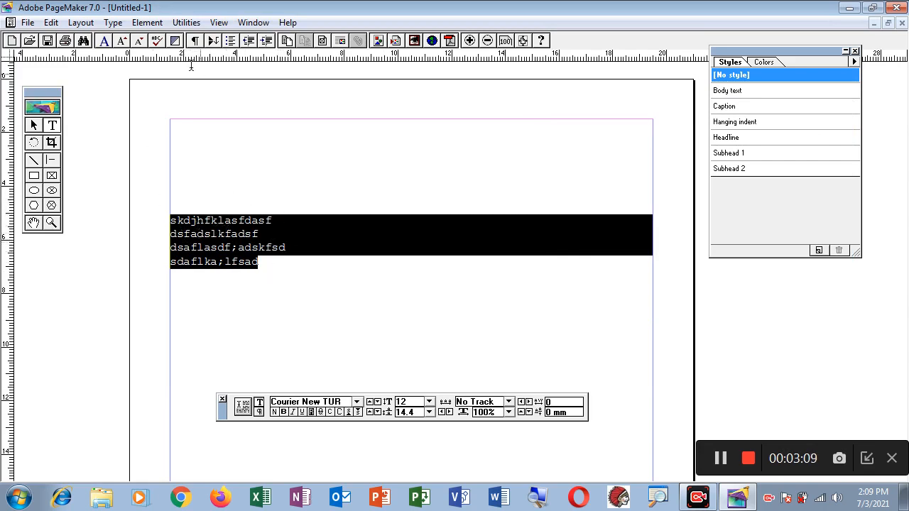
- Set the selected text's size to 24 points in its Character Specifications
click(113, 22)
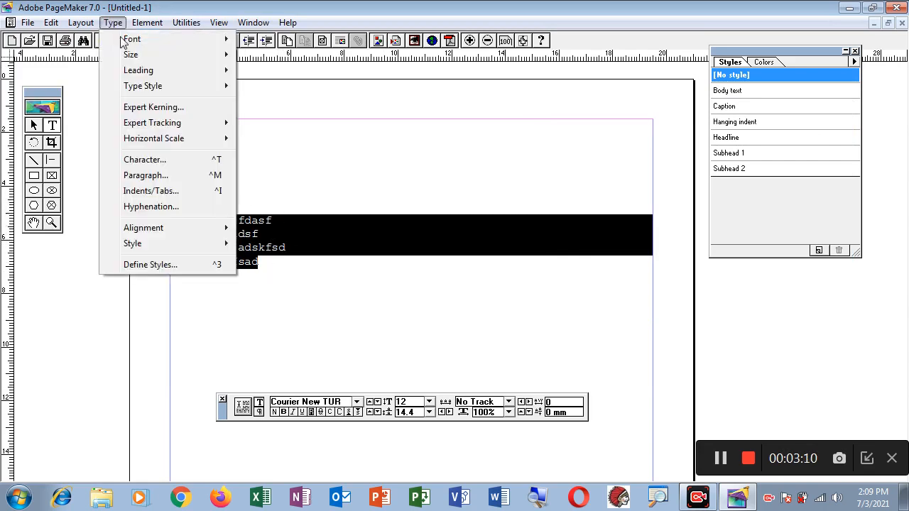
click(152, 159)
drag(463, 153, 581, 149)
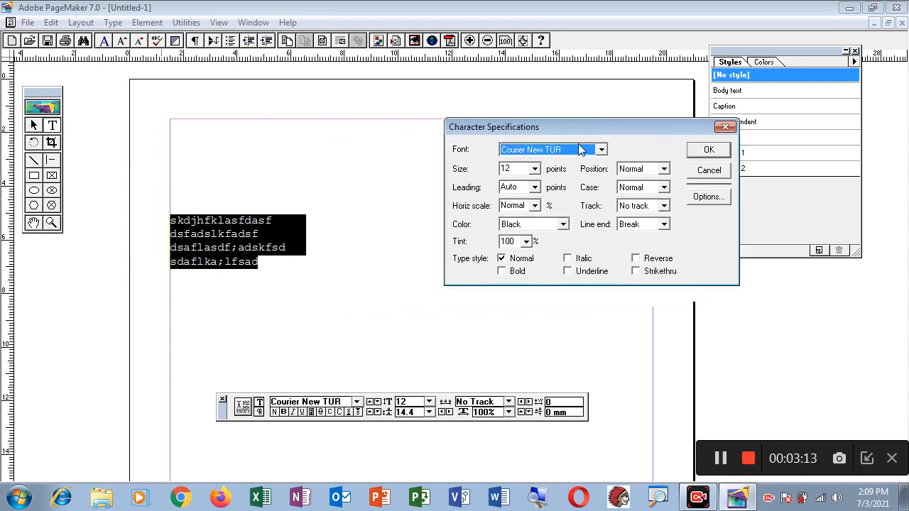
click(534, 168)
click(517, 205)
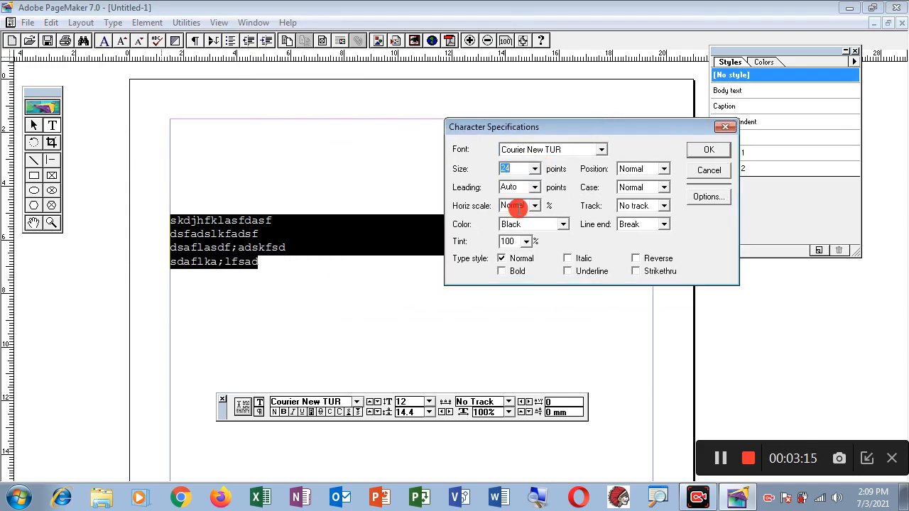
click(705, 152)
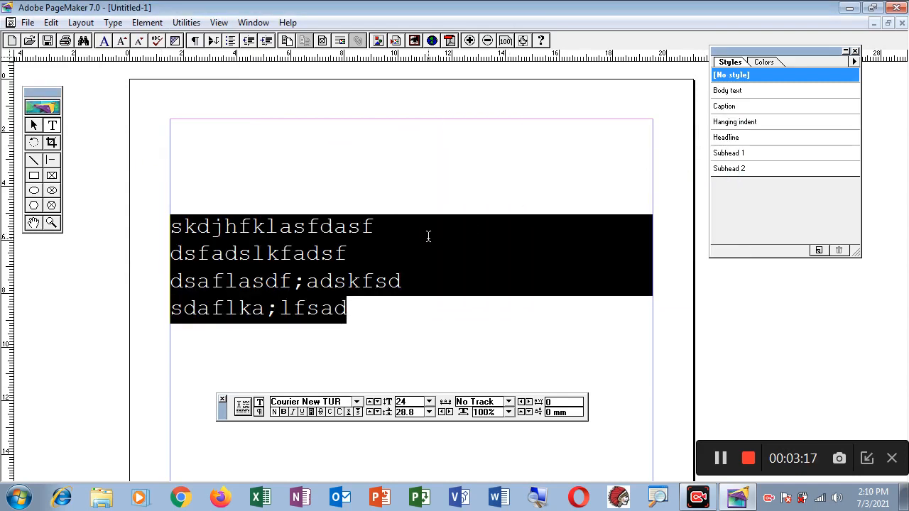
- Set the selected text's leading to 25 points in its Character Specifications
click(113, 22)
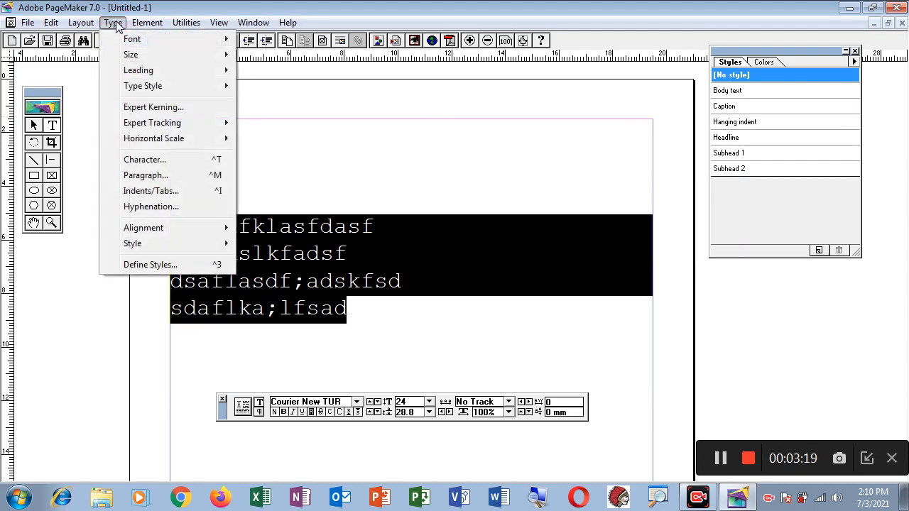
click(153, 160)
drag(458, 155, 613, 117)
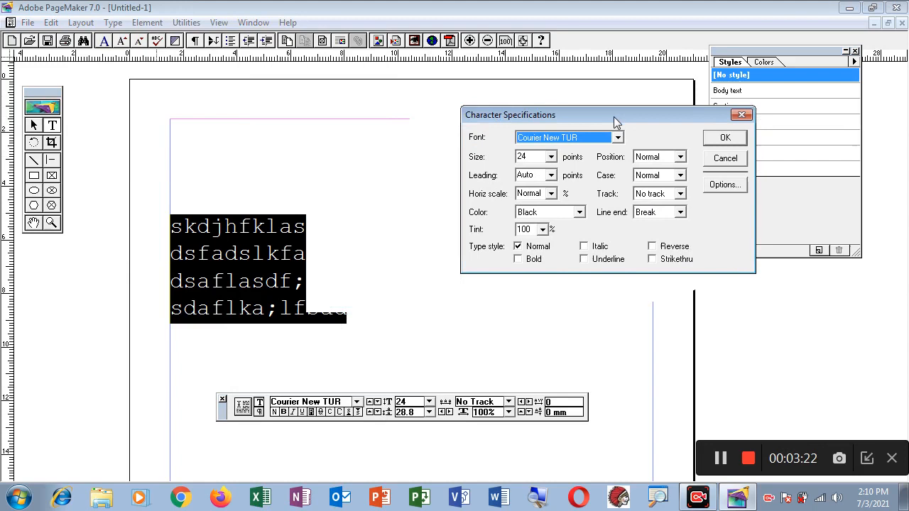
click(551, 175)
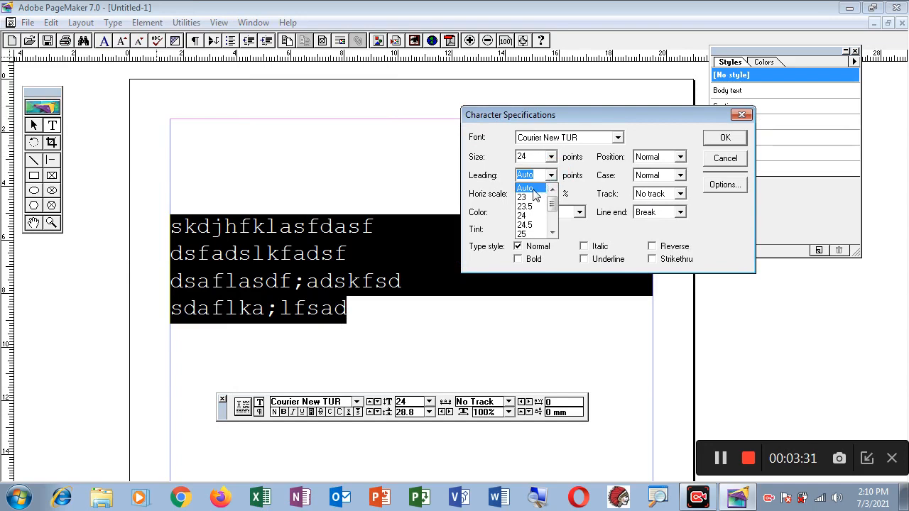
click(534, 192)
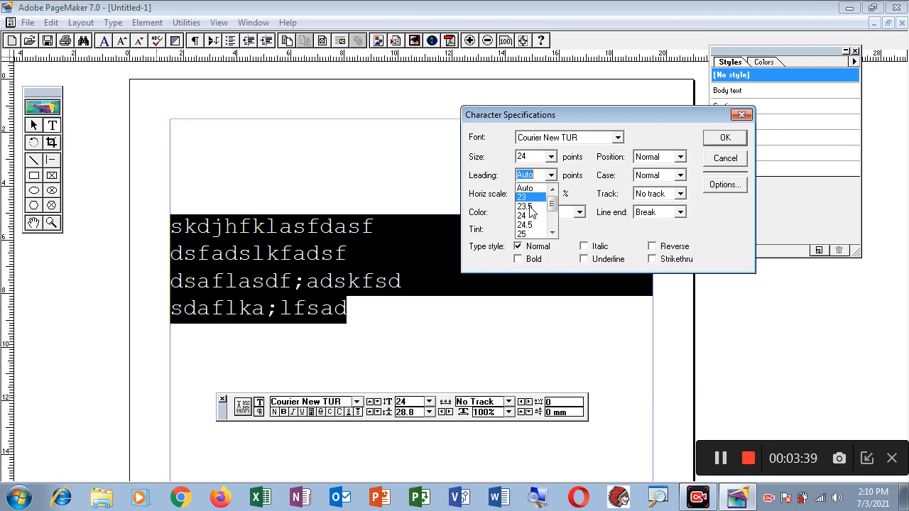
click(529, 236)
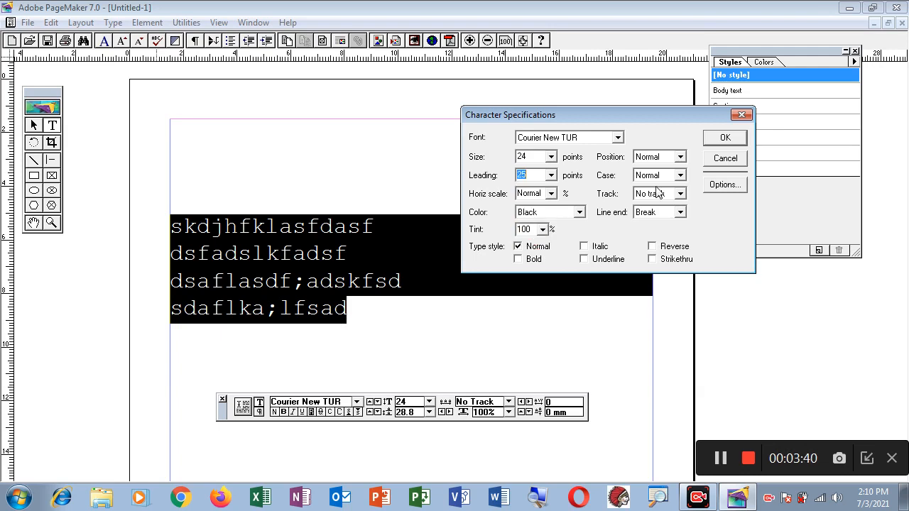
click(726, 139)
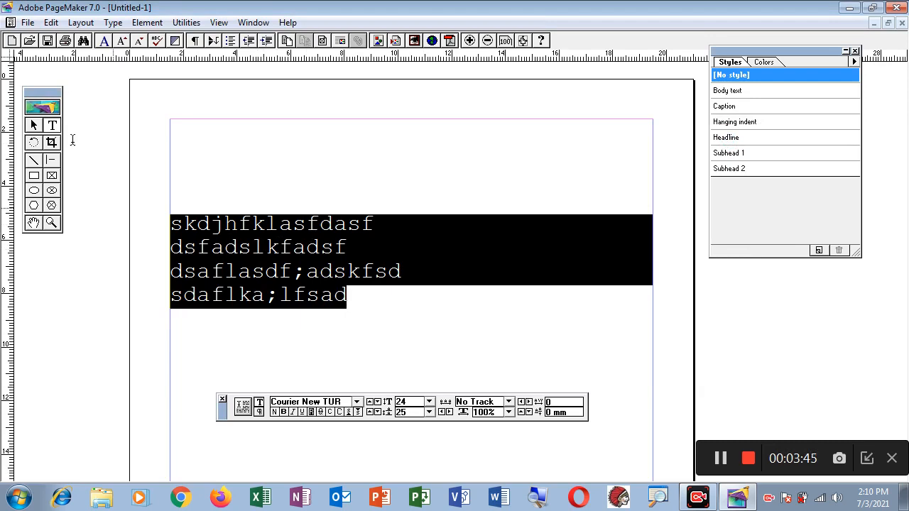
- Widen the line spacing of the selected text by setting its leading to 72 points, then deselect it
click(113, 23)
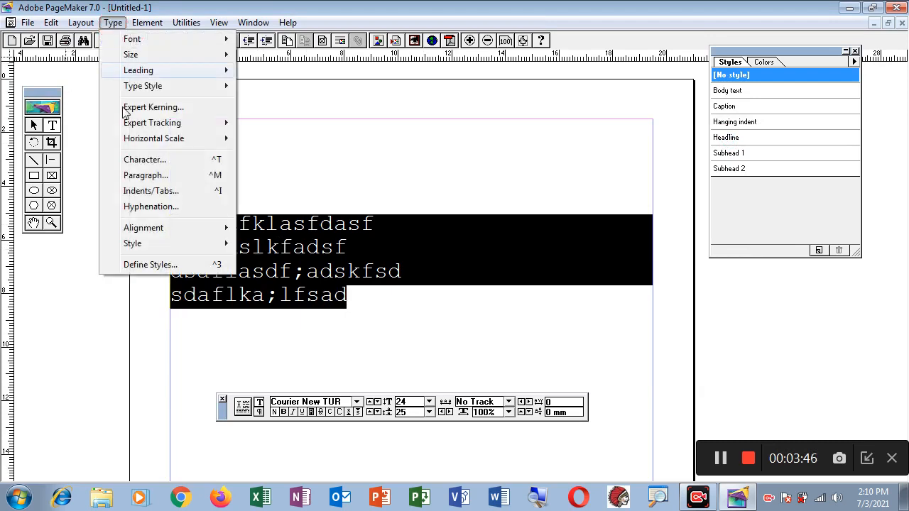
click(159, 160)
click(398, 217)
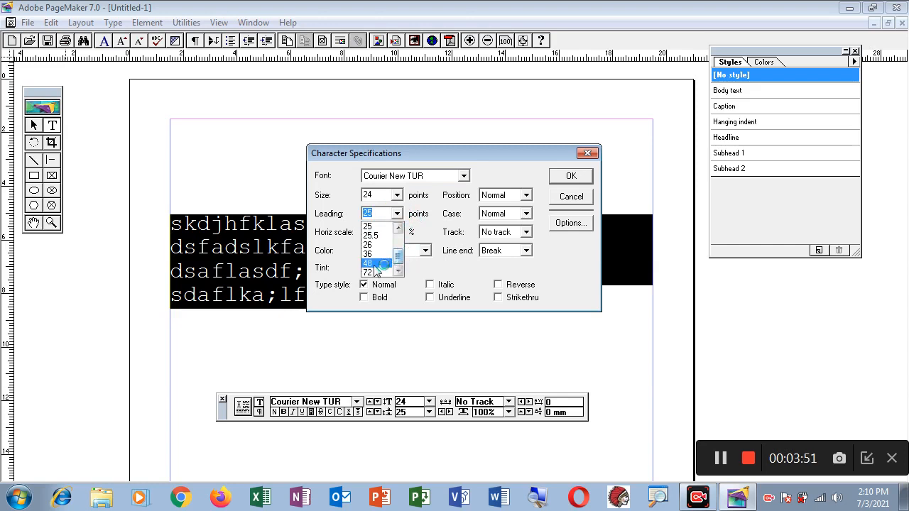
click(376, 273)
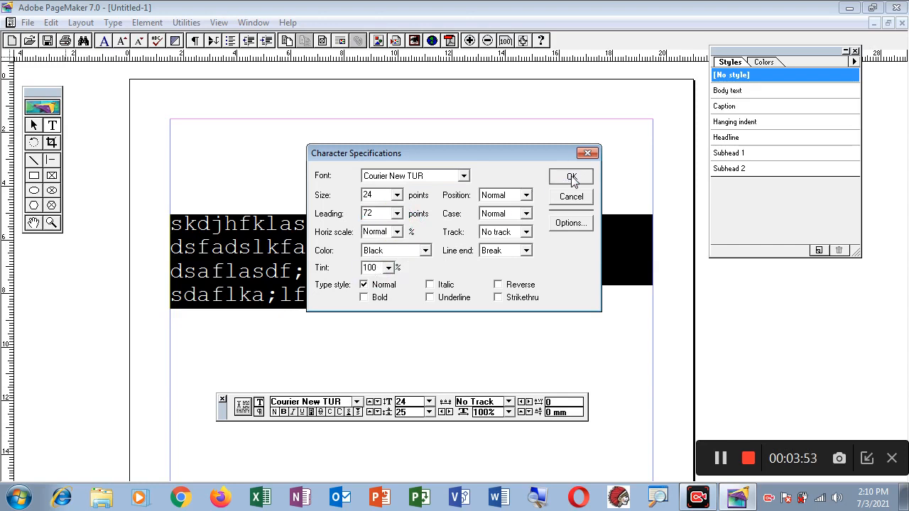
click(572, 177)
click(253, 289)
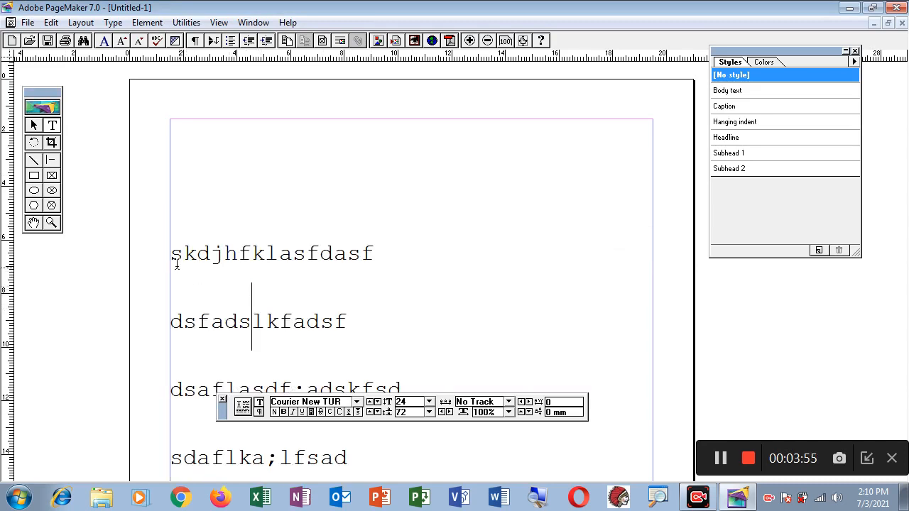
- Select all four lines of sample text again and set their leading to Auto
drag(173, 257, 376, 453)
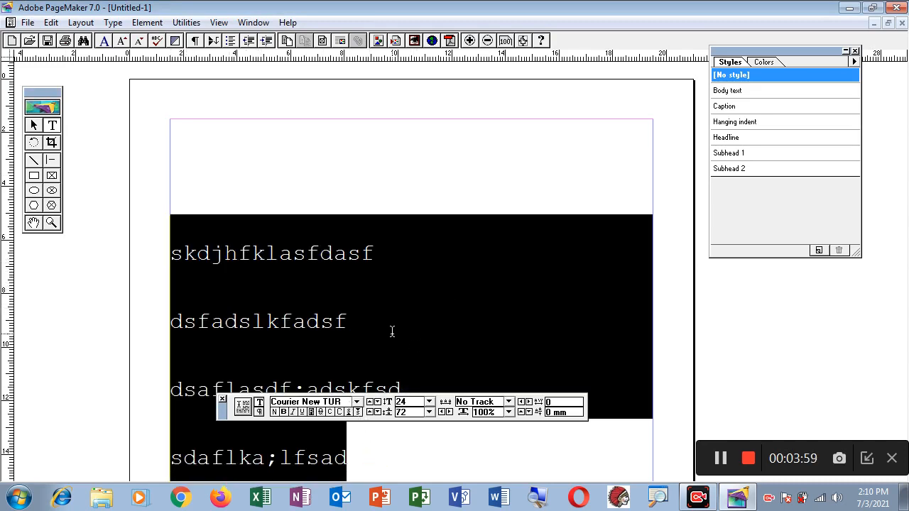
scroll(391, 329, down, 3)
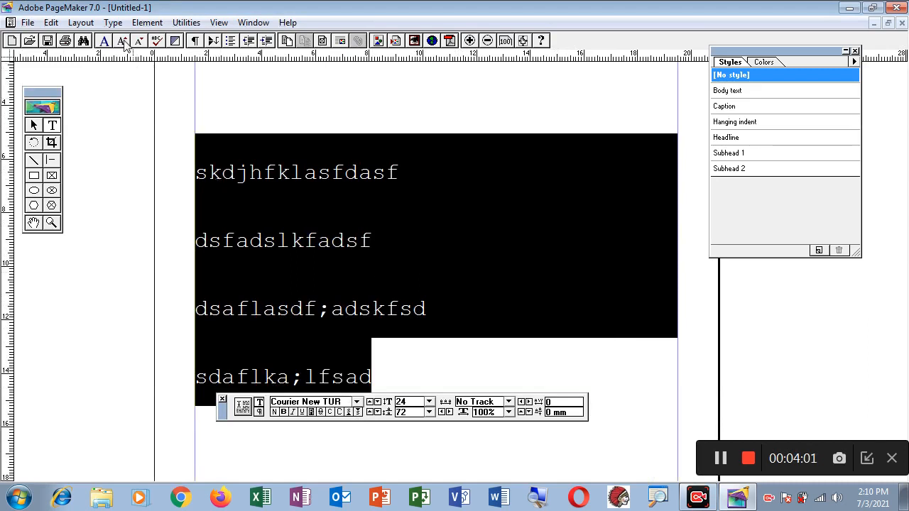
click(113, 22)
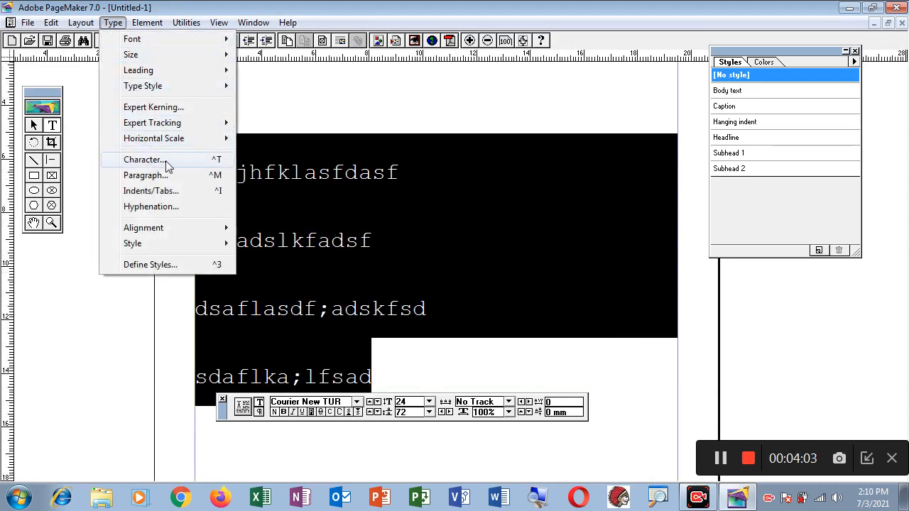
click(164, 160)
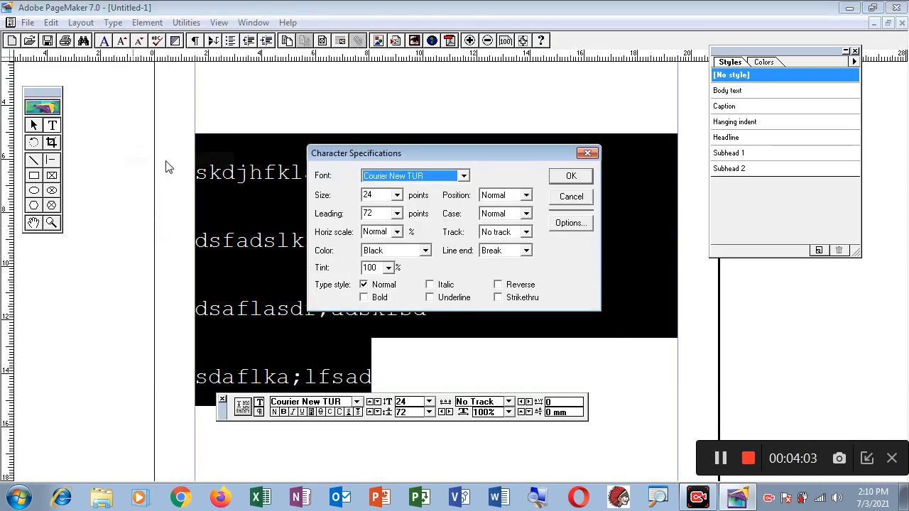
click(397, 213)
scroll(398, 241, up, 5)
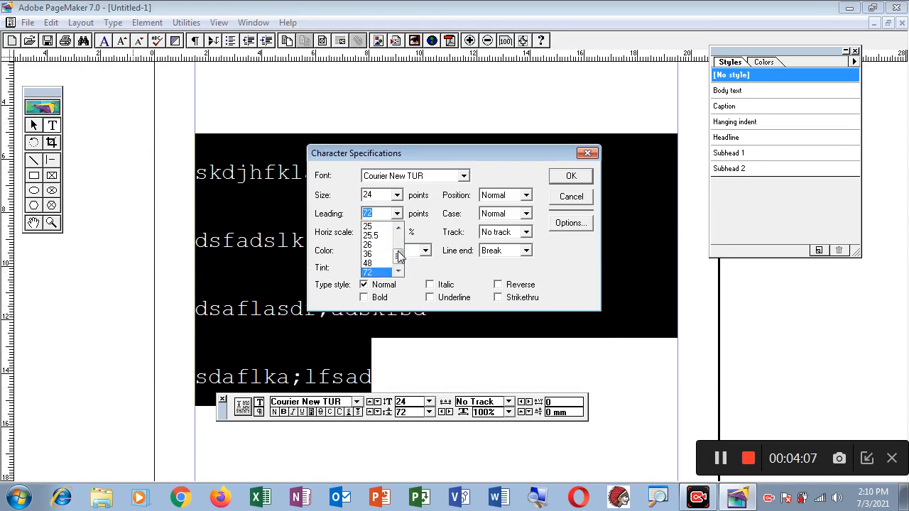
click(376, 226)
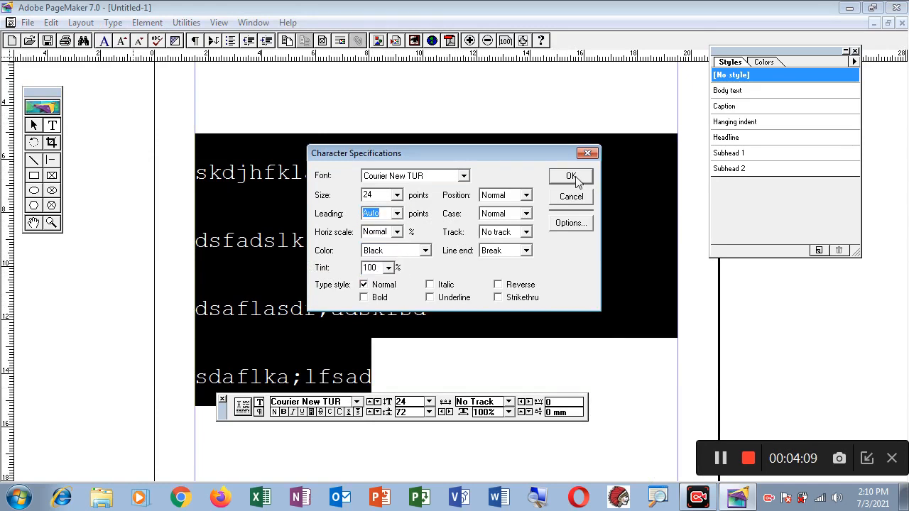
click(570, 176)
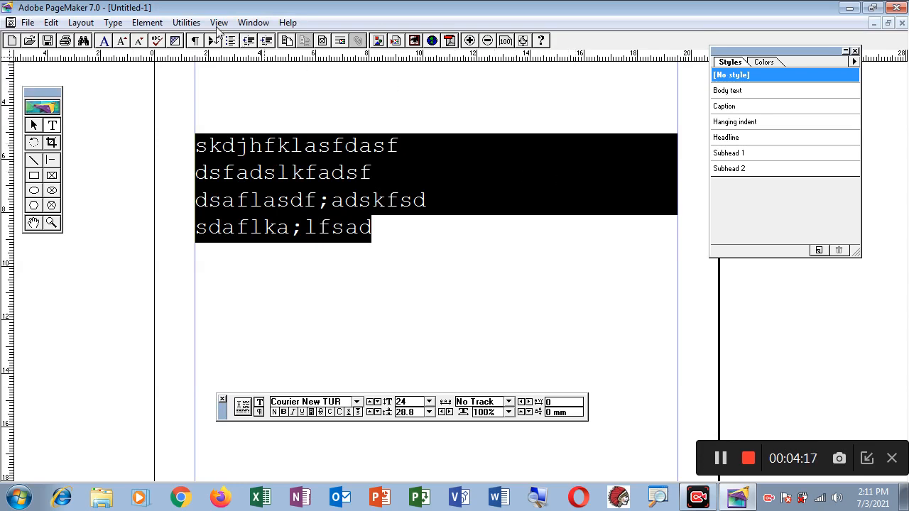
- Set the selected text's horizontal scale to 130% in its Character Specifications
click(113, 22)
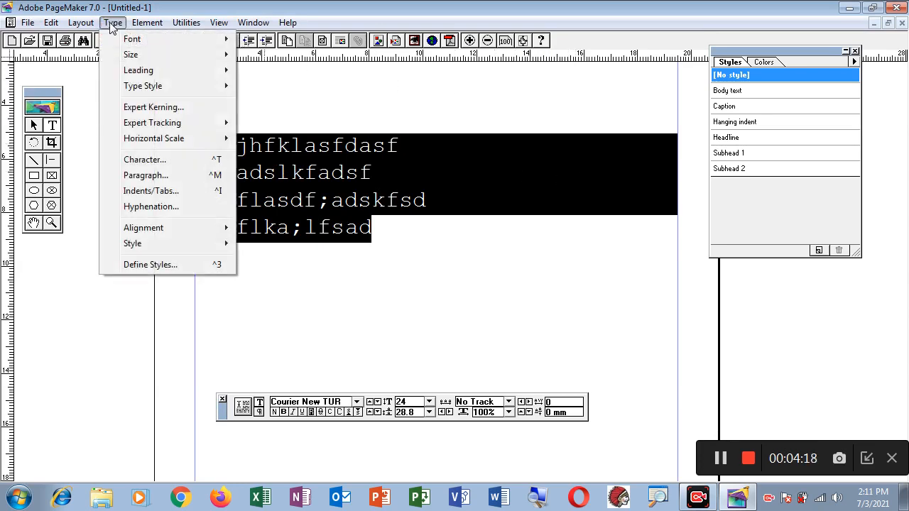
click(179, 160)
drag(432, 162, 587, 119)
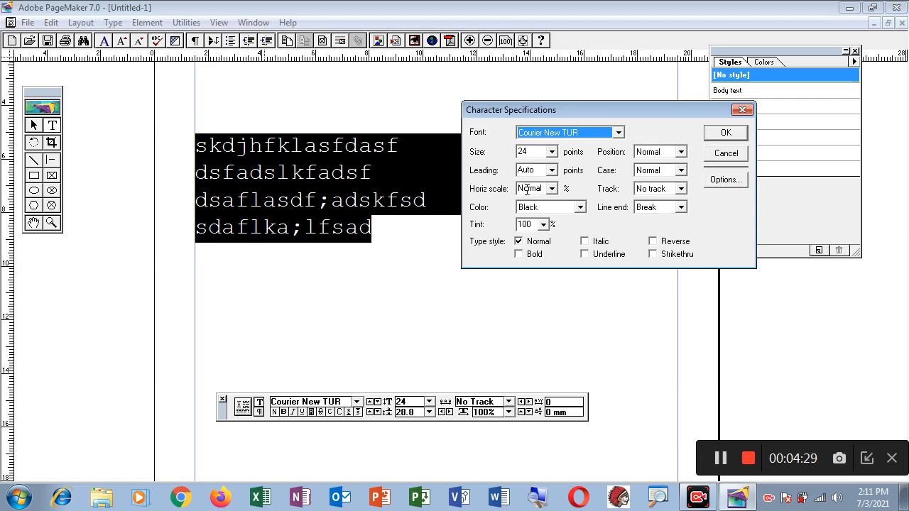
click(551, 189)
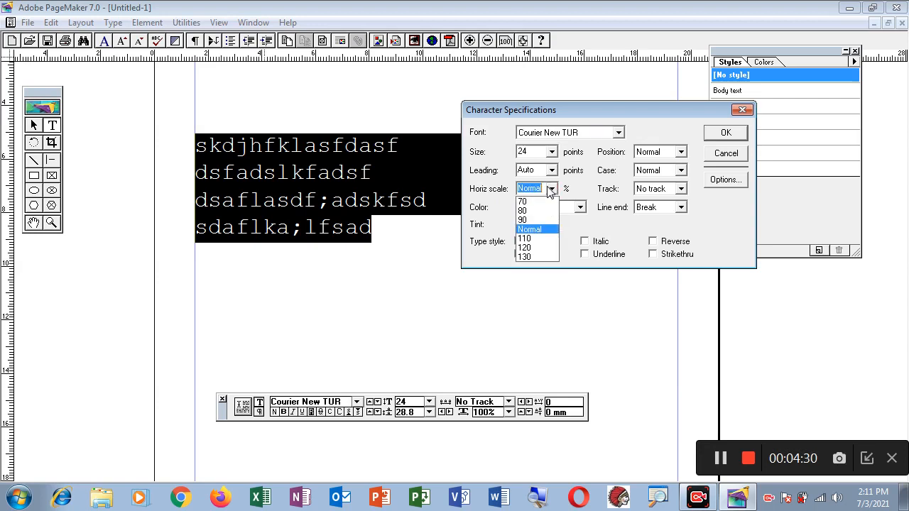
click(613, 107)
drag(739, 107, 894, 81)
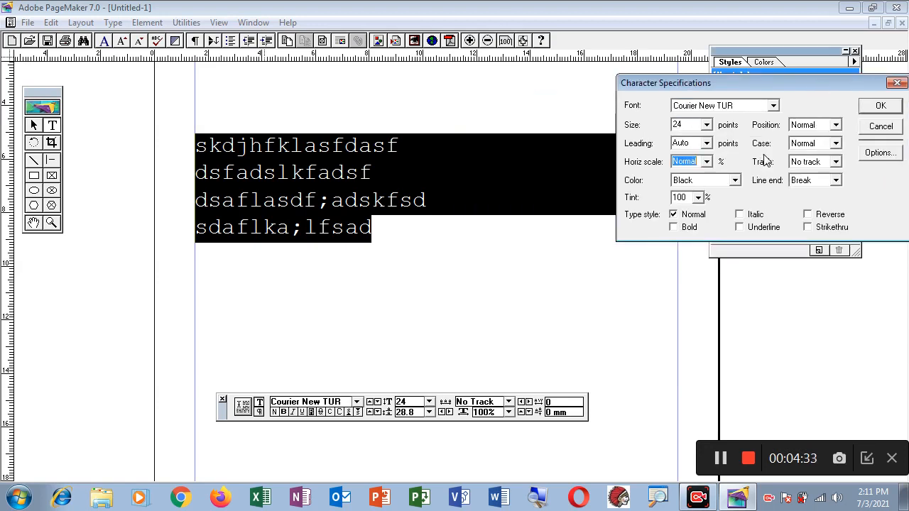
click(706, 162)
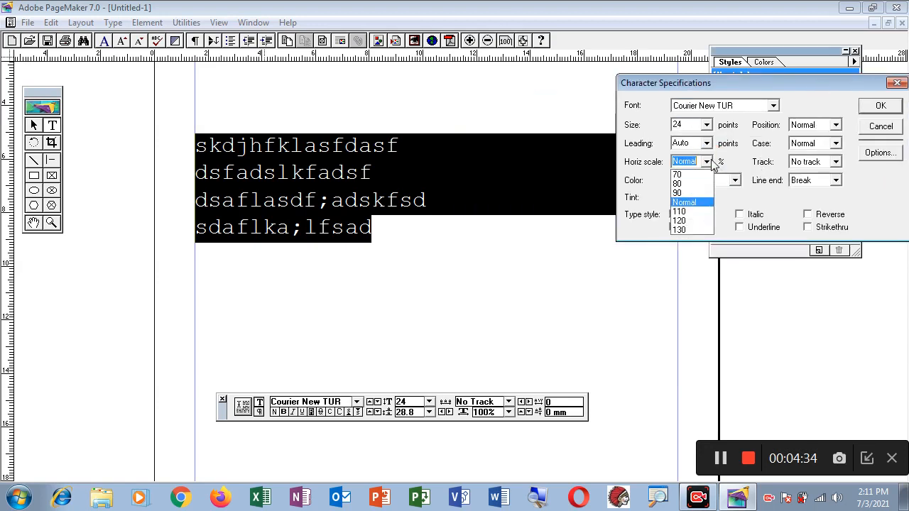
click(698, 230)
click(879, 106)
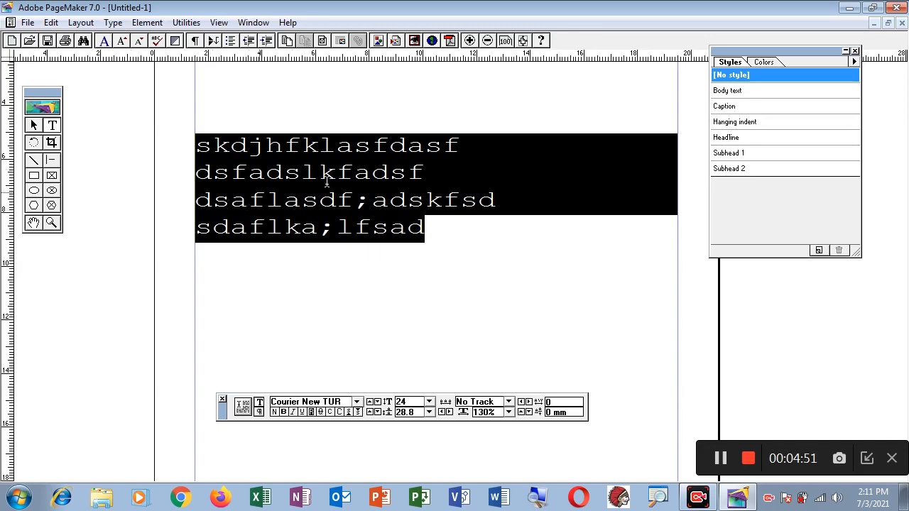
- Return the selected text's horizontal scale to Normal in its Character Specifications
click(114, 22)
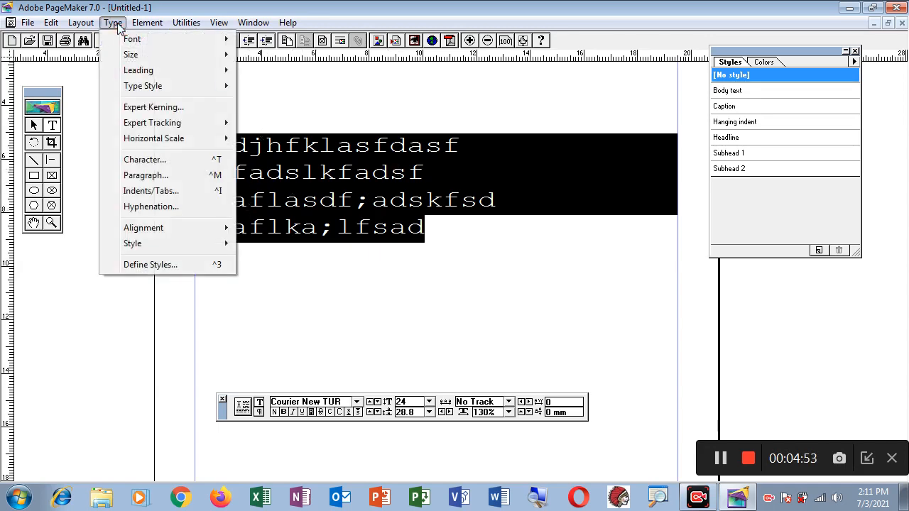
click(146, 160)
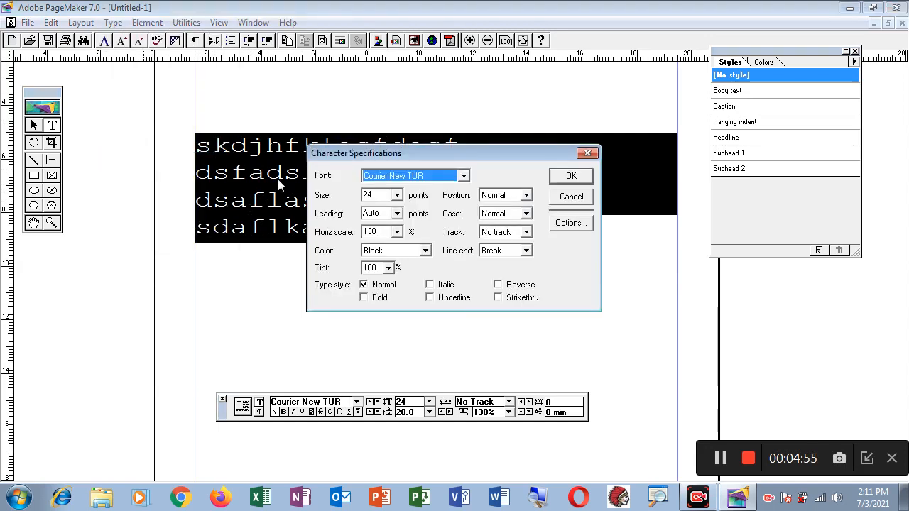
drag(462, 157, 634, 103)
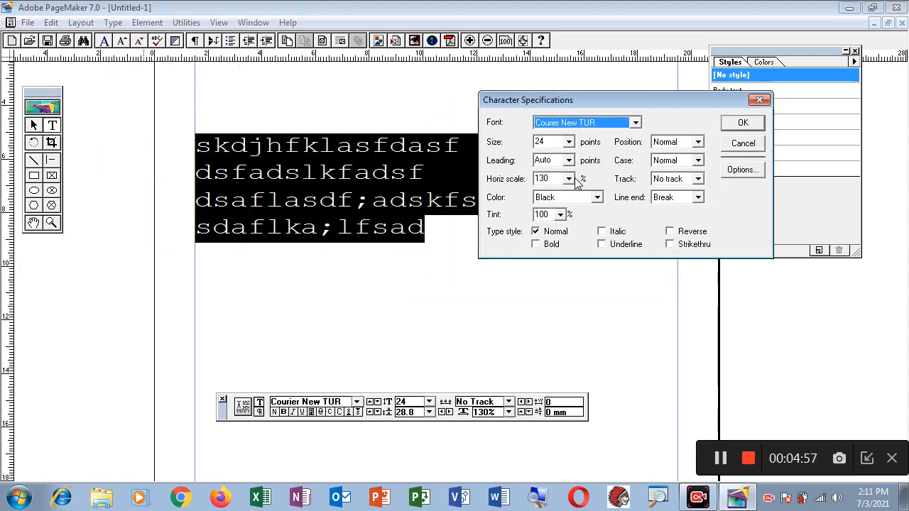
click(570, 182)
click(547, 191)
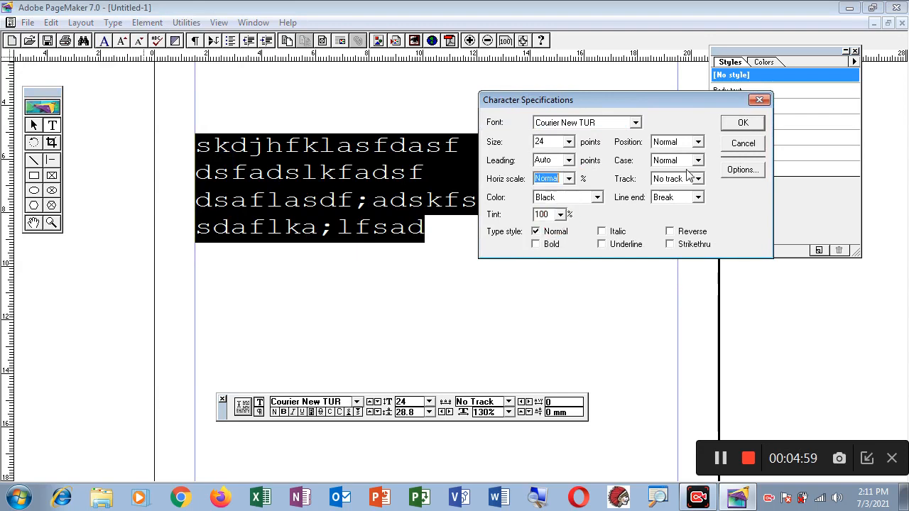
click(738, 128)
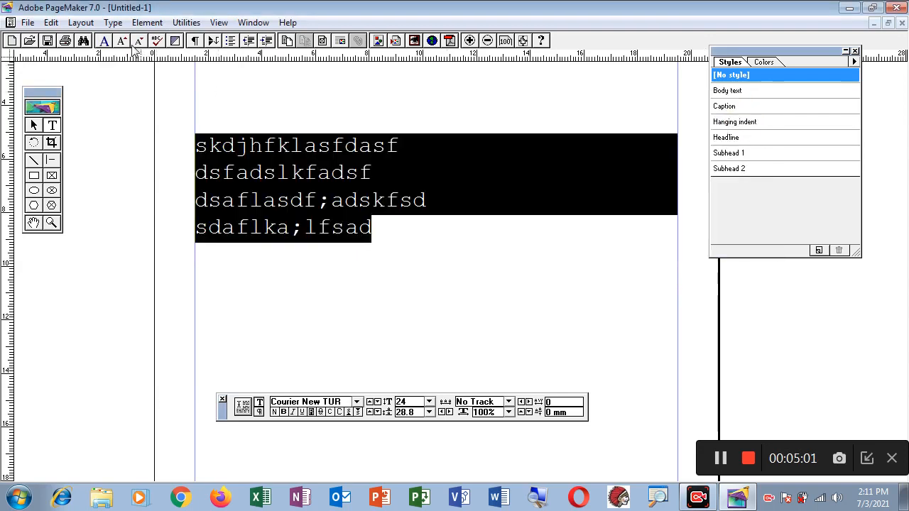
- Colour the selected text Blue in its Character Specifications and deselect it
click(112, 23)
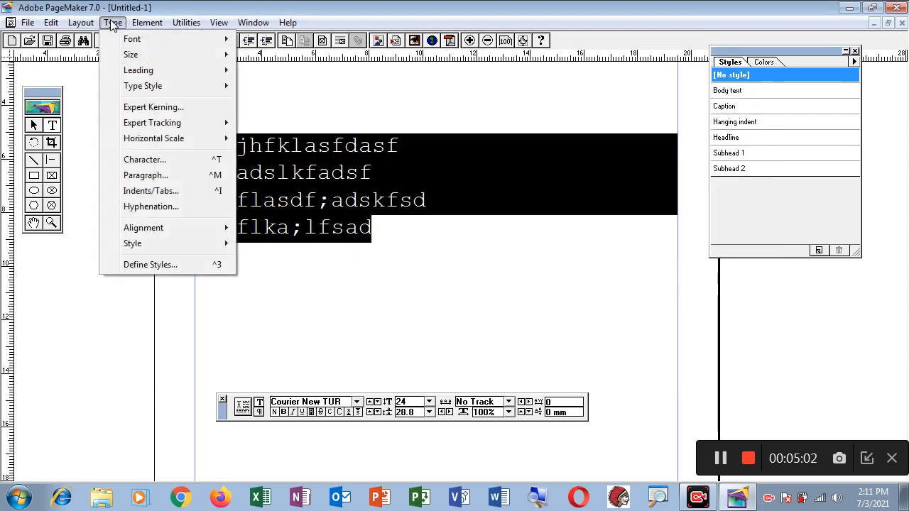
click(145, 159)
drag(455, 155, 708, 122)
click(678, 218)
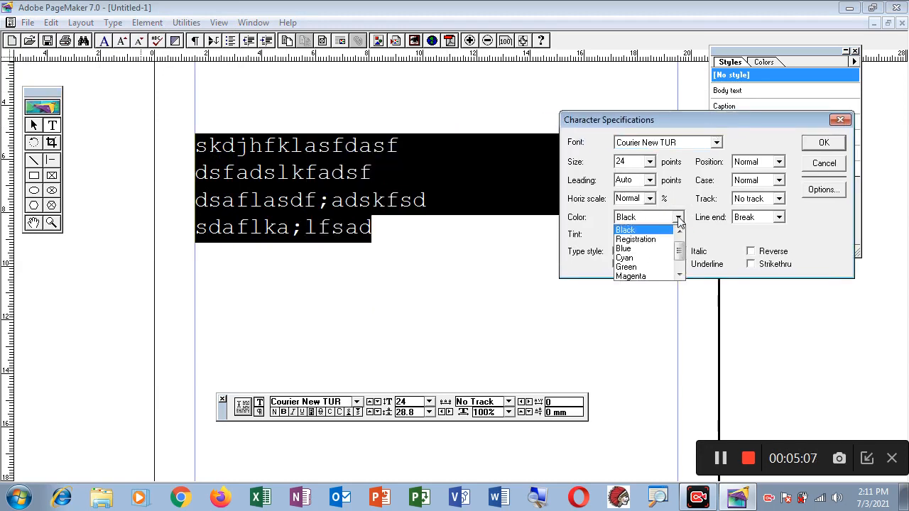
click(634, 248)
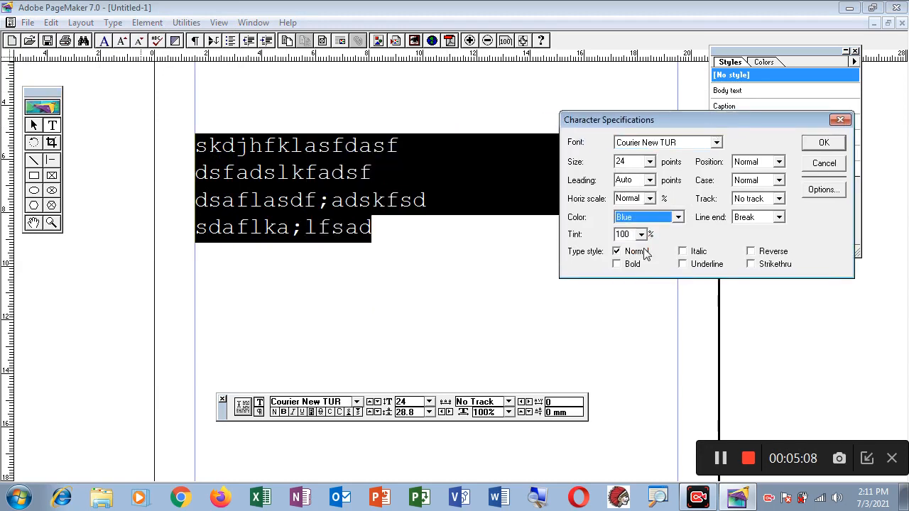
click(811, 147)
click(402, 201)
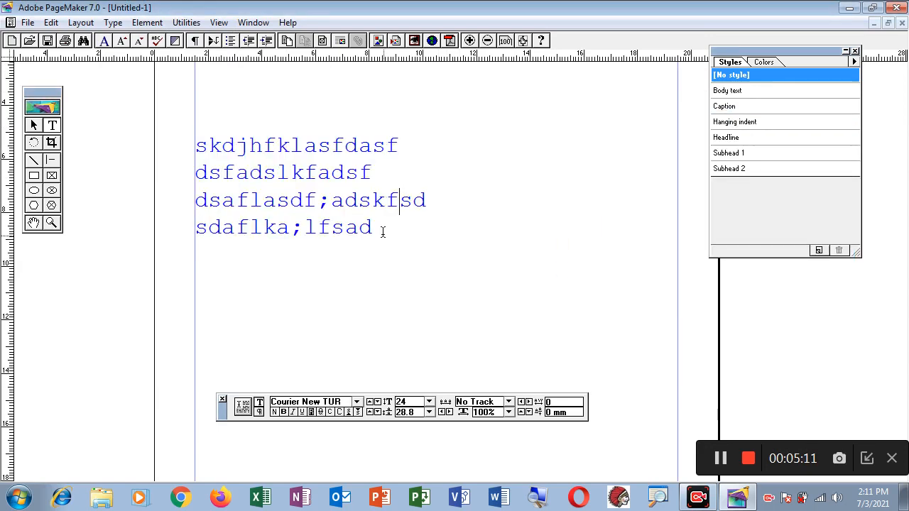
- Select all four lines of sample text again, look through the tint values, and apply the Bold type style
drag(382, 232, 189, 147)
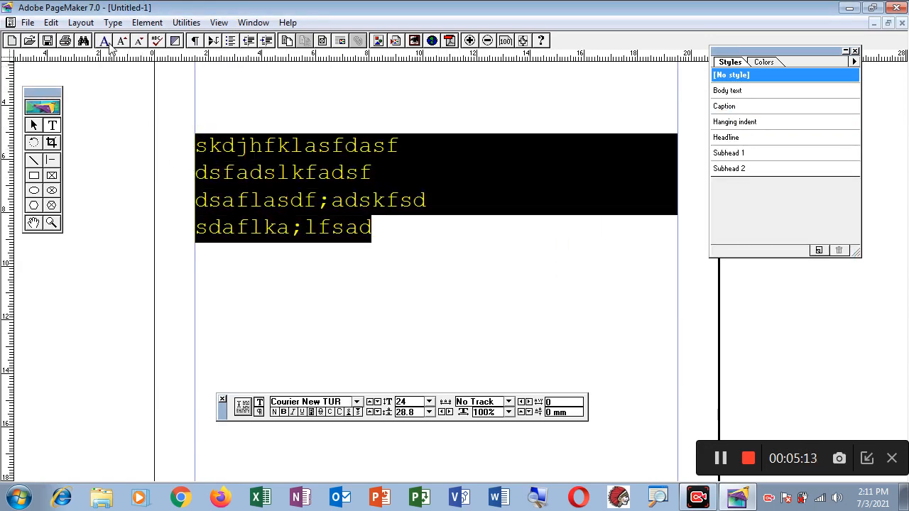
click(113, 22)
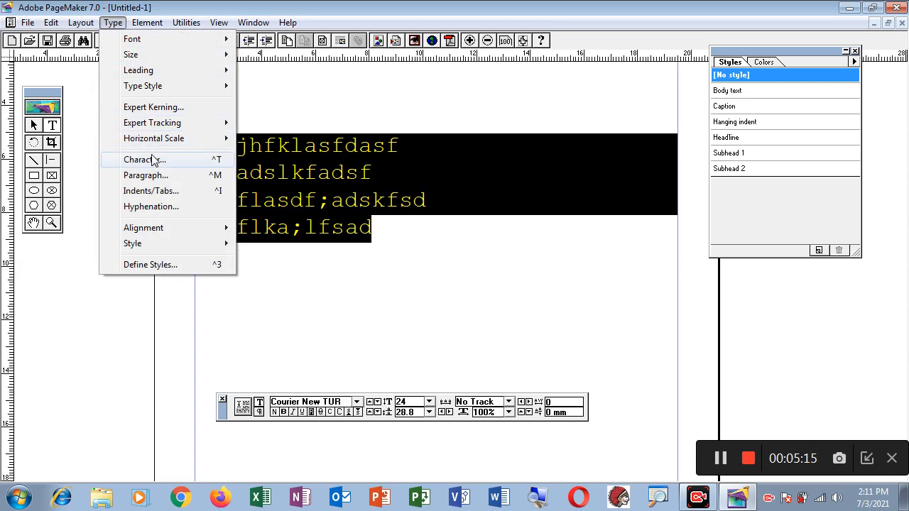
click(145, 160)
drag(480, 155, 589, 140)
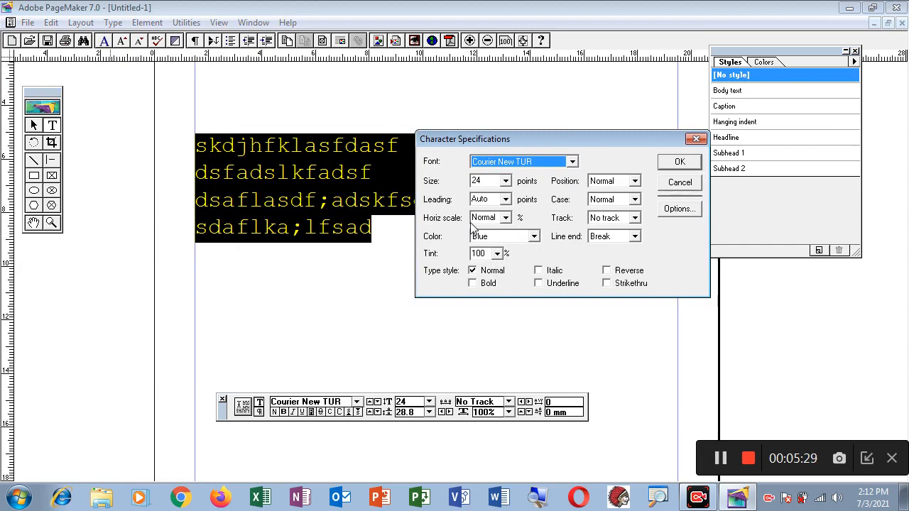
click(497, 253)
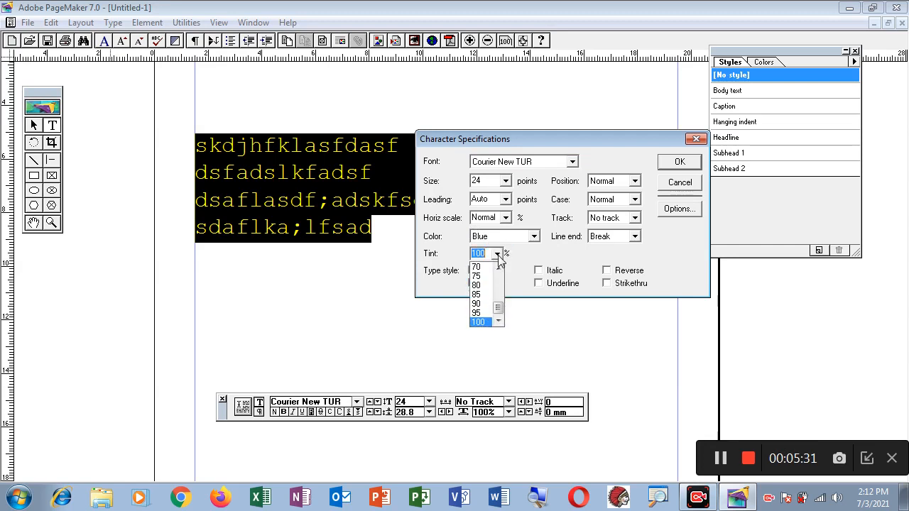
drag(501, 306, 501, 307)
click(634, 140)
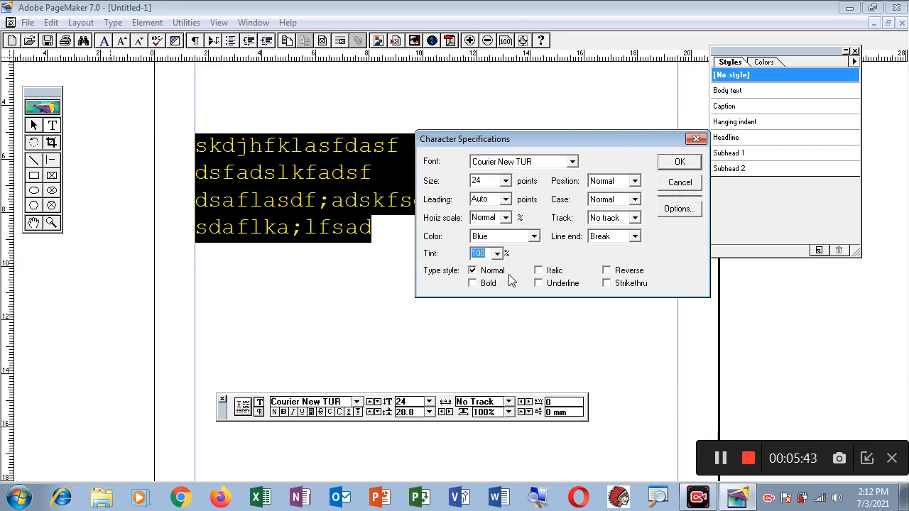
click(473, 284)
click(680, 163)
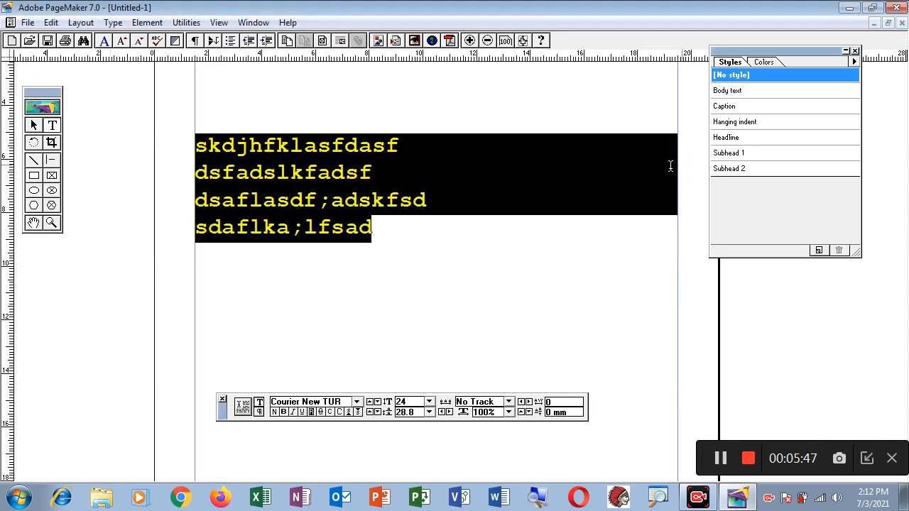
- Change the type style of all four lines from Bold to Italic in their Character Specifications
drag(428, 231, 170, 145)
click(113, 22)
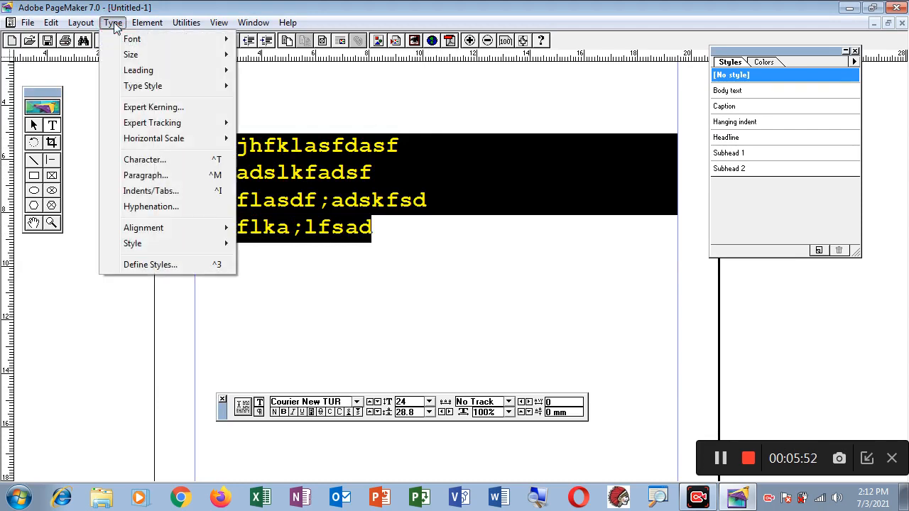
click(161, 161)
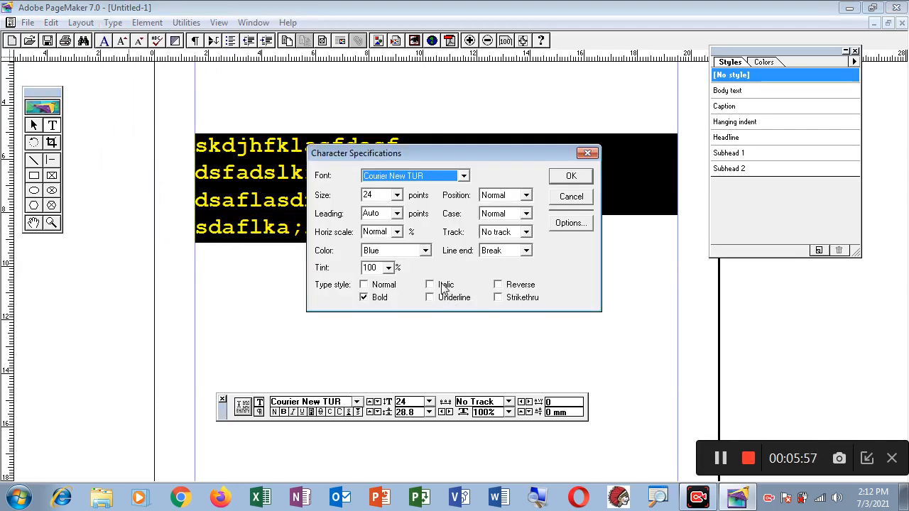
click(442, 285)
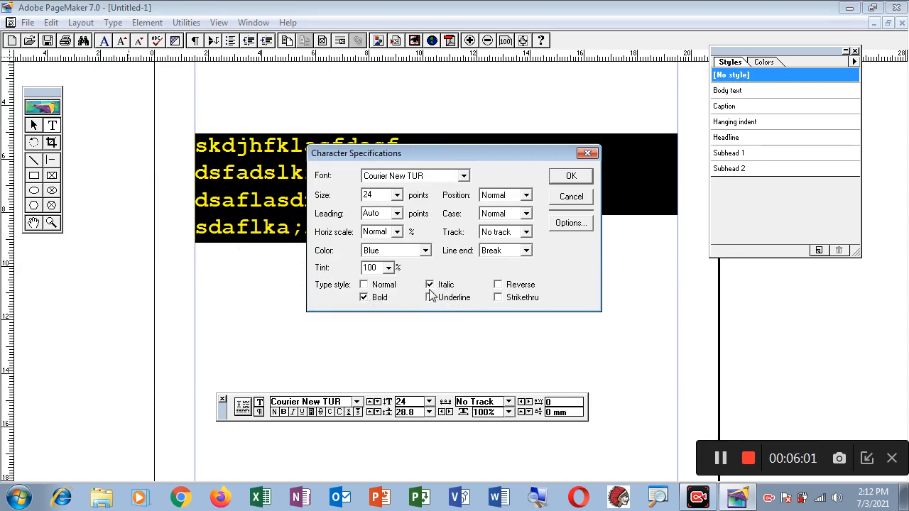
click(365, 298)
click(571, 177)
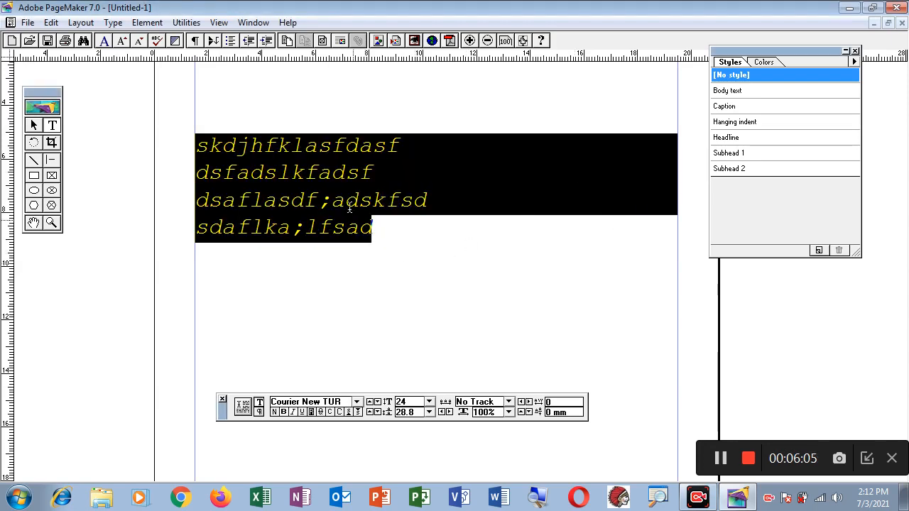
- Examine the Position options in the selected text's Character Specifications, then cancel the dialog and deselect the text
click(114, 22)
click(145, 159)
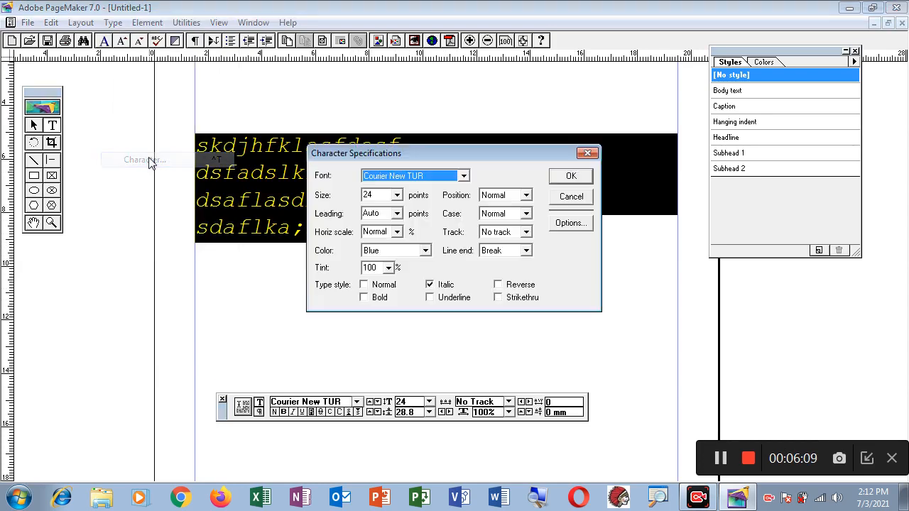
drag(495, 150, 626, 128)
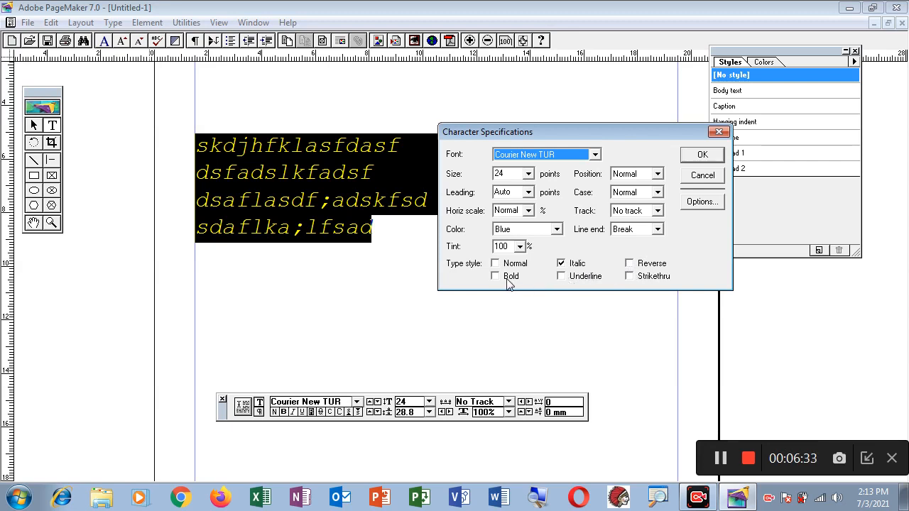
click(659, 177)
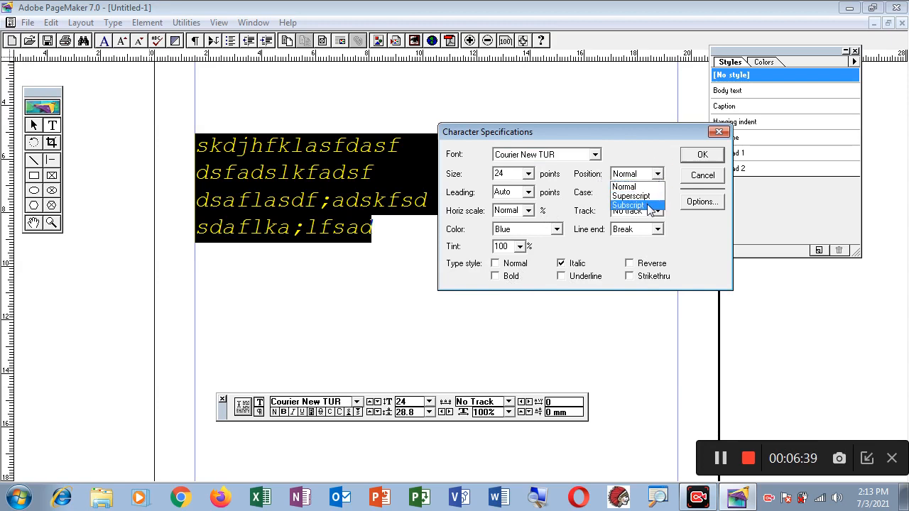
click(696, 186)
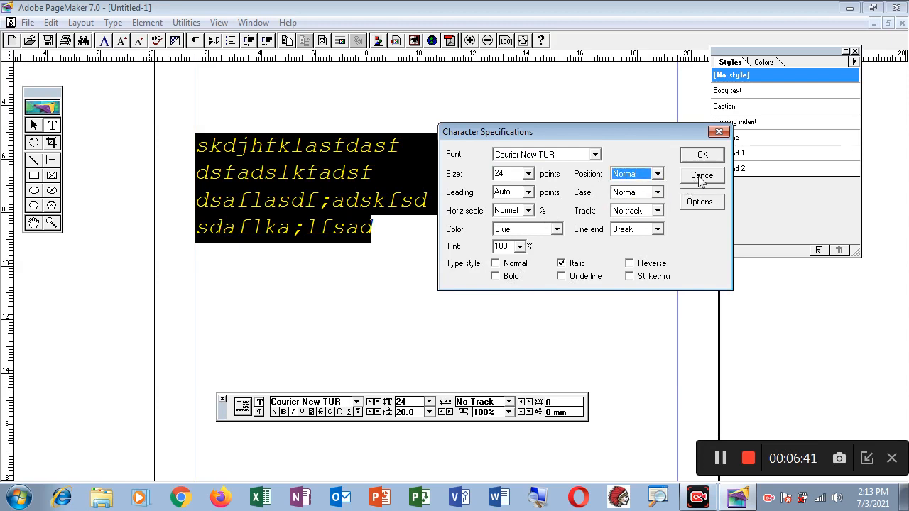
click(702, 176)
click(374, 249)
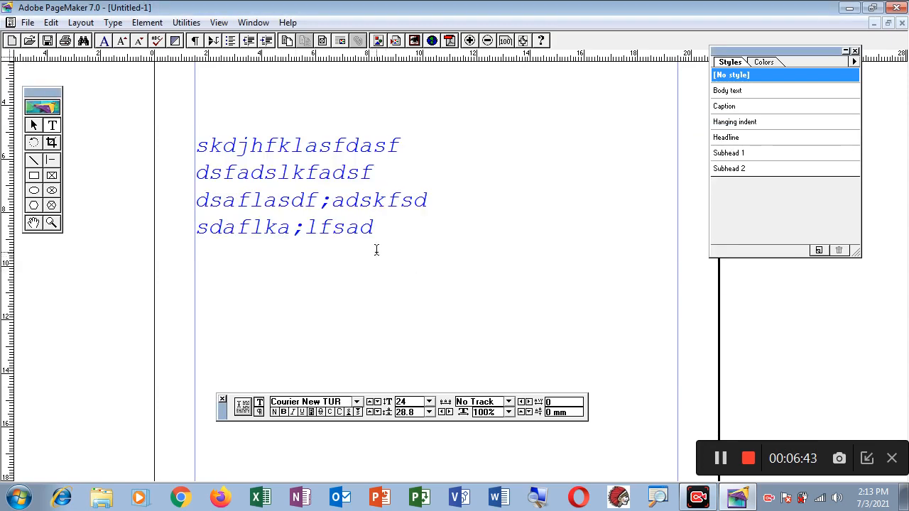
- Add the letter A below the last line of sample text, leaving one blank line between them
click(418, 236)
key(Return)
text(A)
- Set the character position to Superscript at the cursor after the A and enter 2 as its exponent
click(113, 22)
click(145, 160)
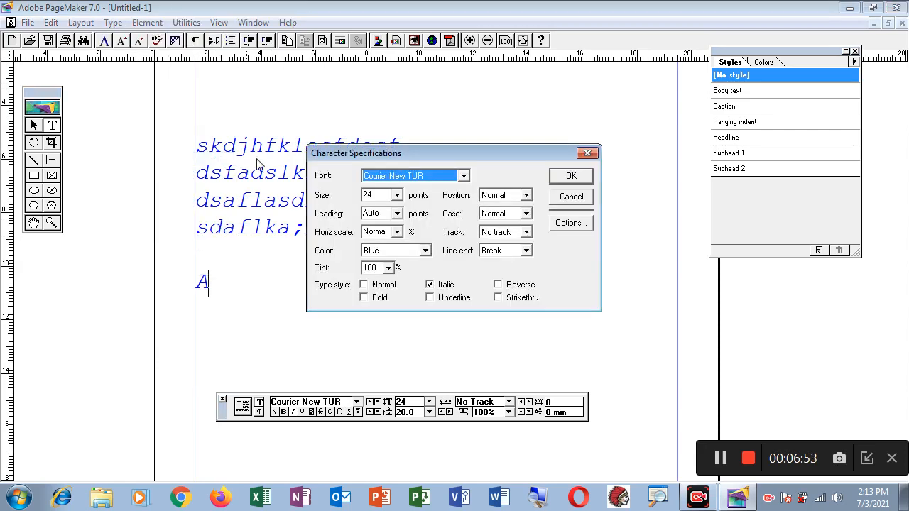
drag(446, 152, 543, 110)
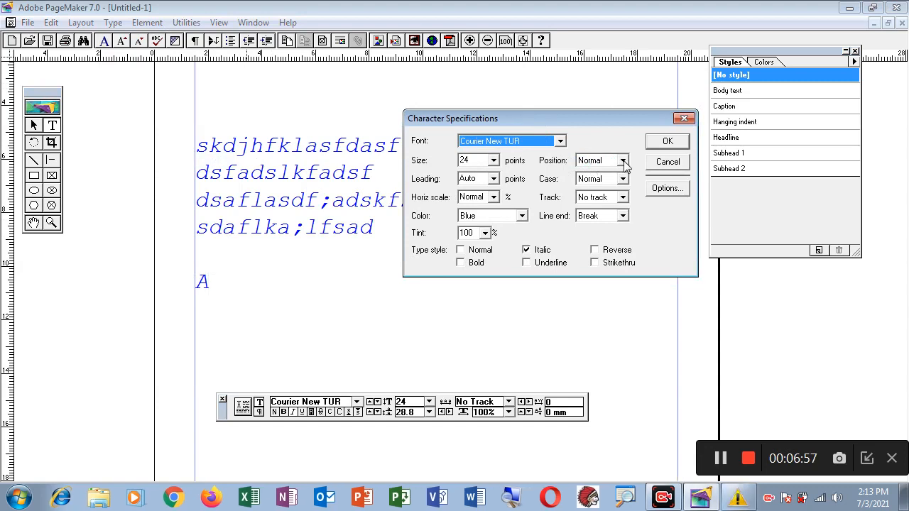
click(594, 162)
click(613, 186)
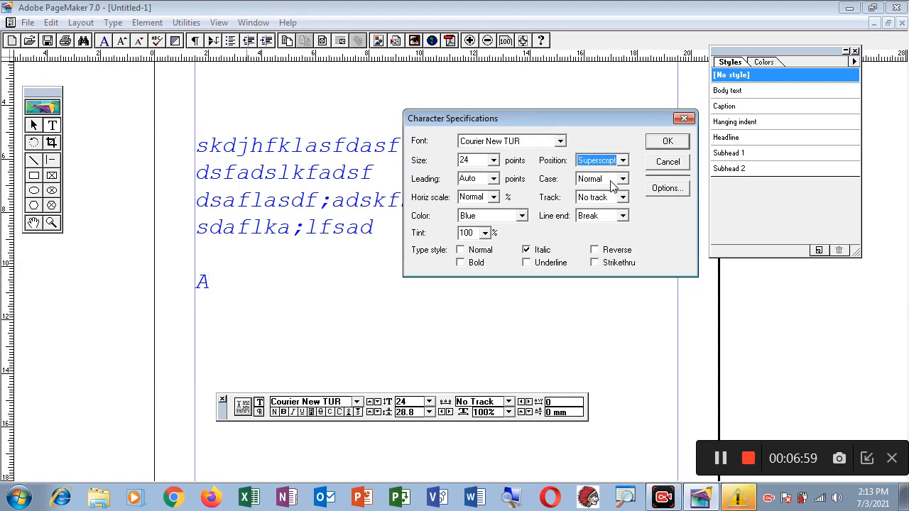
click(666, 141)
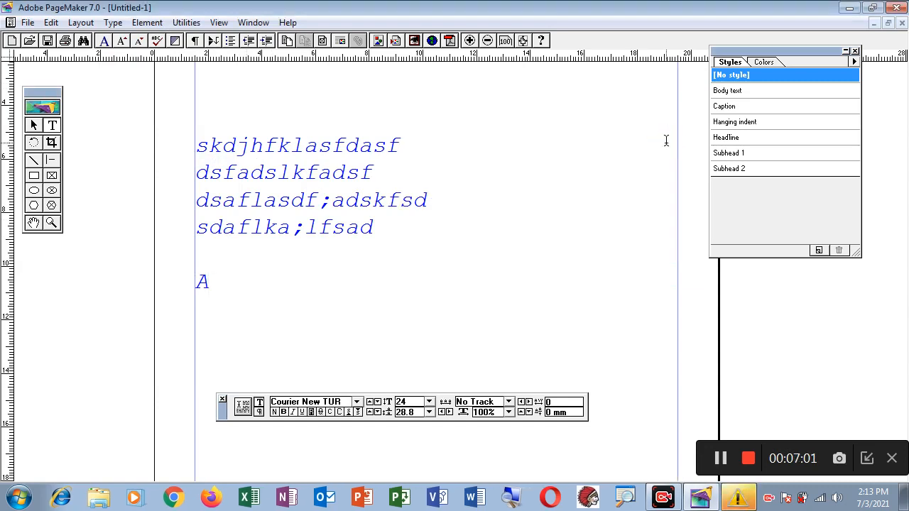
text(2)
- Set the character position back to Normal after the exponent of A and add +B to the expression
click(113, 22)
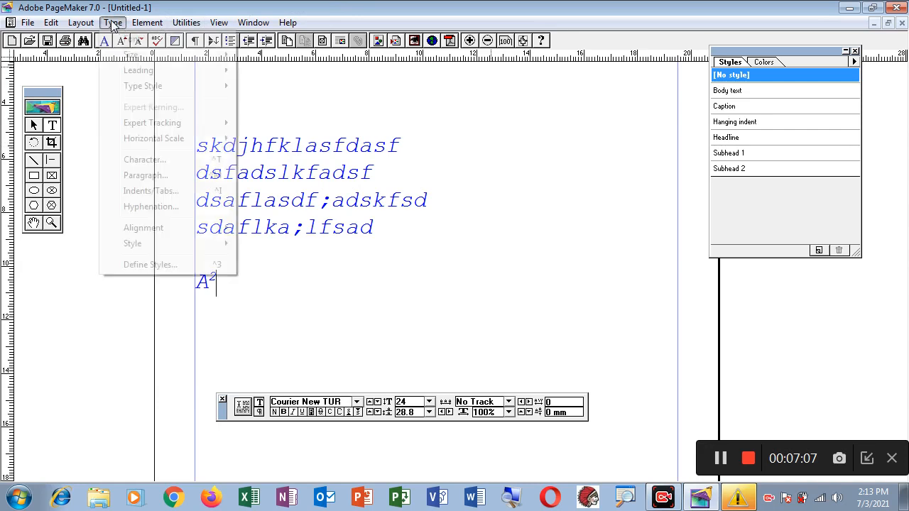
click(148, 161)
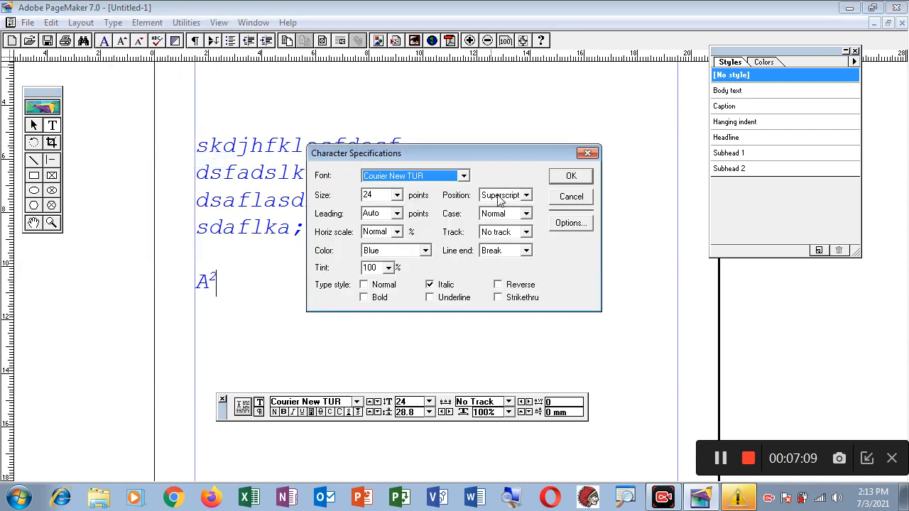
click(526, 196)
click(512, 205)
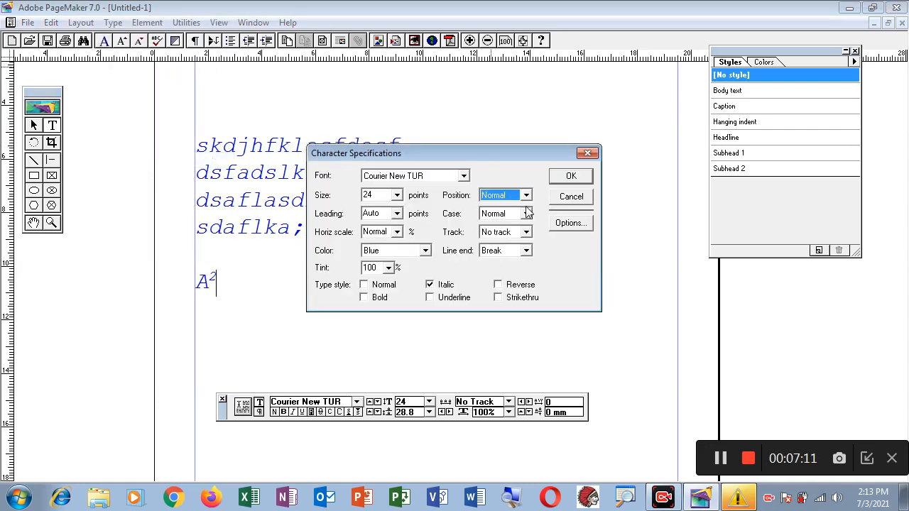
click(572, 177)
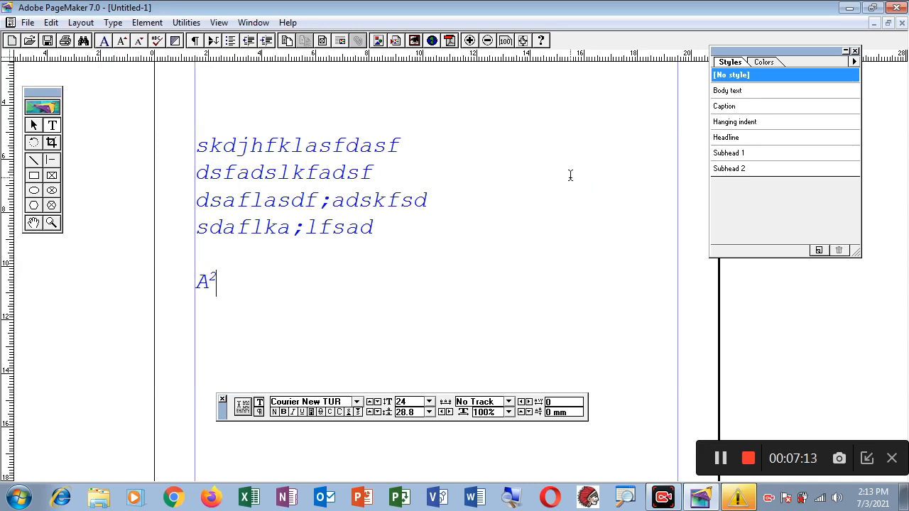
text(+B)
- Set the character position to Superscript after the B and enter 2 as its exponent
click(113, 22)
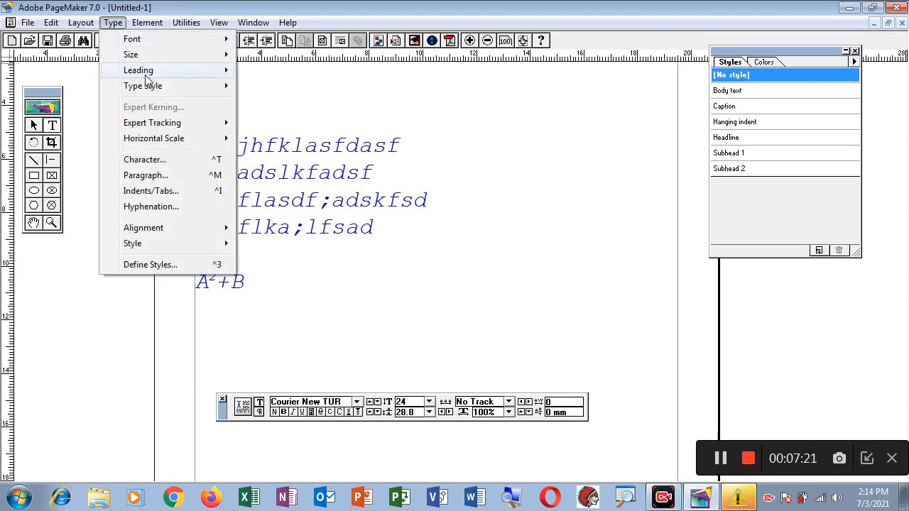
click(188, 161)
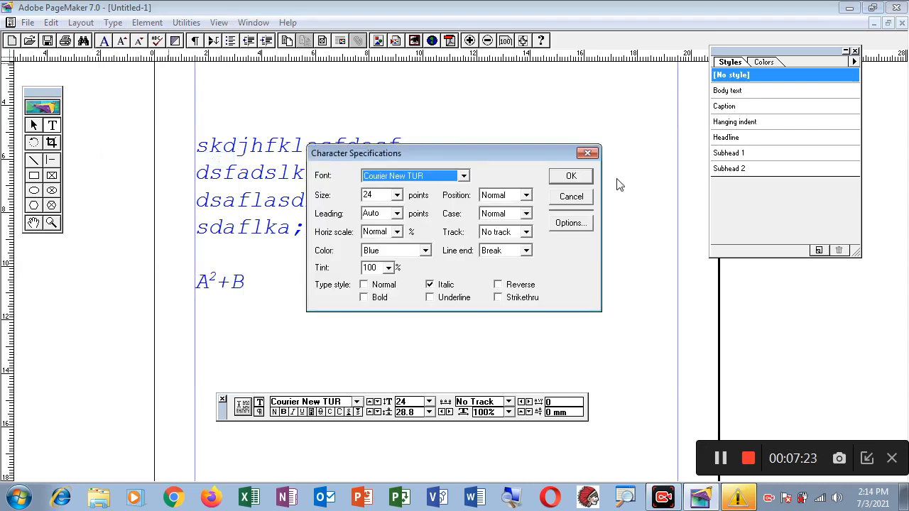
click(526, 195)
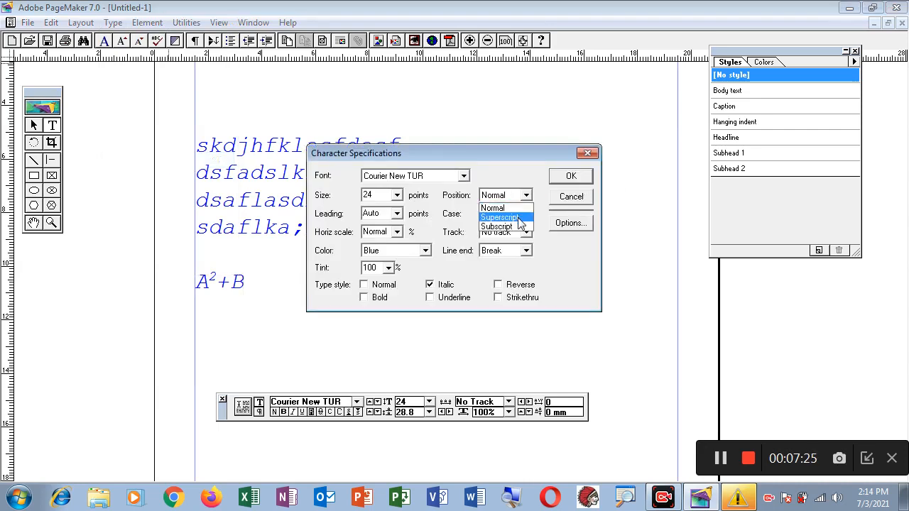
click(518, 217)
click(568, 175)
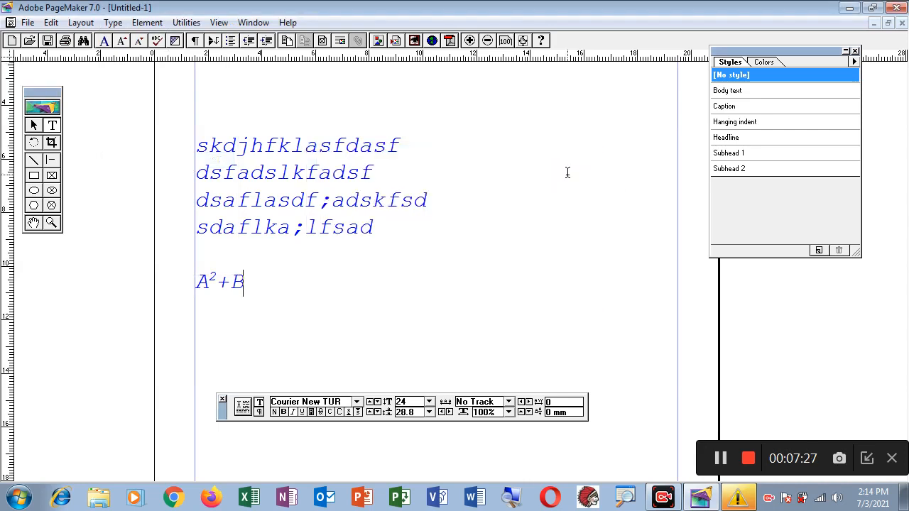
text(2)
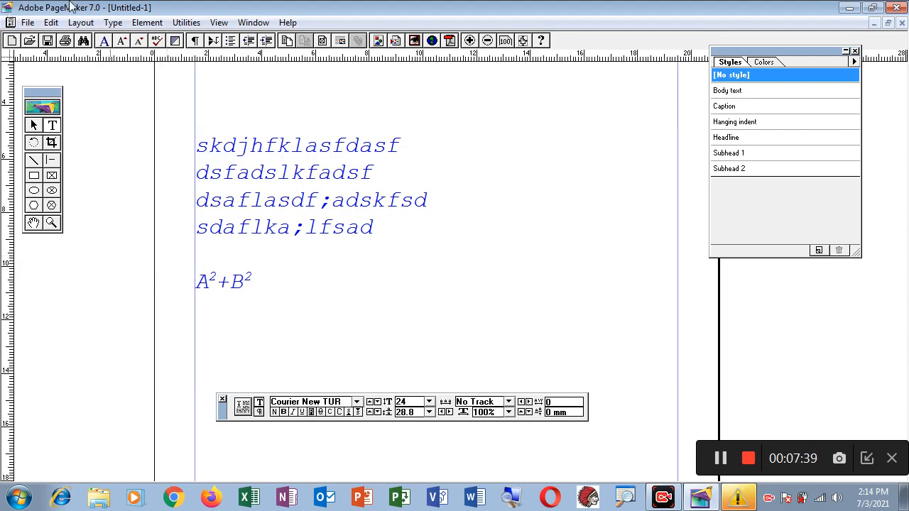
- Examine the Case options in Character Specifications with the position set to Normal, and cancel the dialog
click(114, 23)
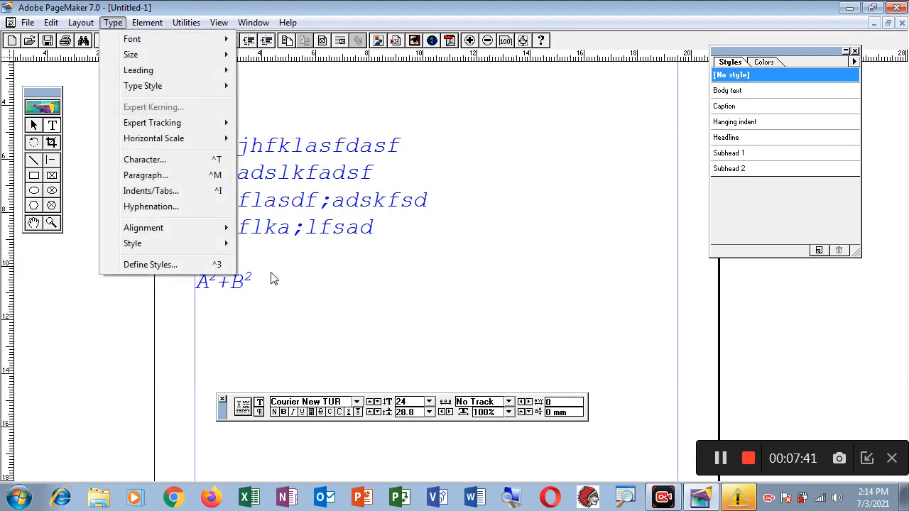
click(163, 160)
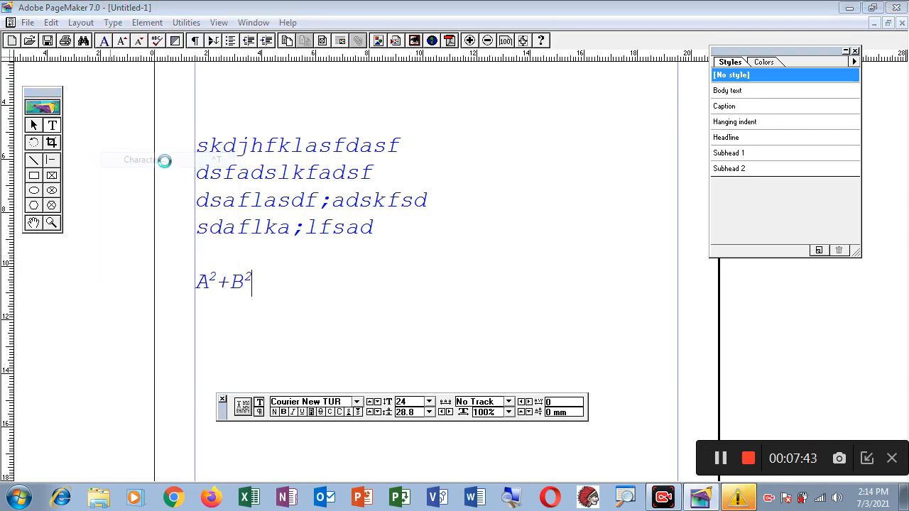
click(526, 198)
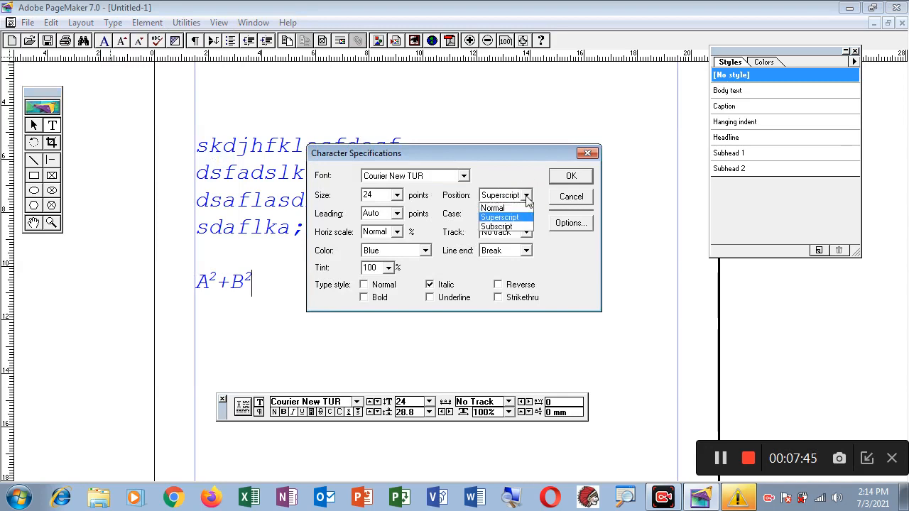
click(513, 205)
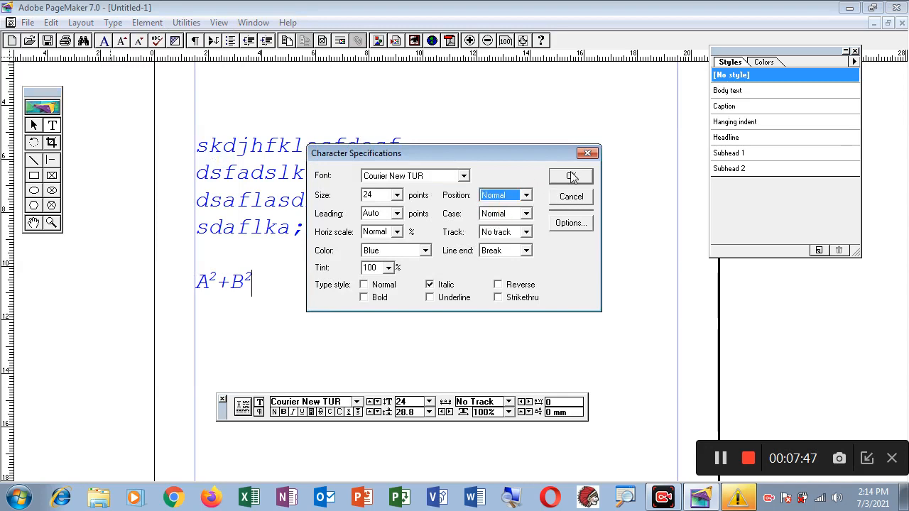
click(527, 215)
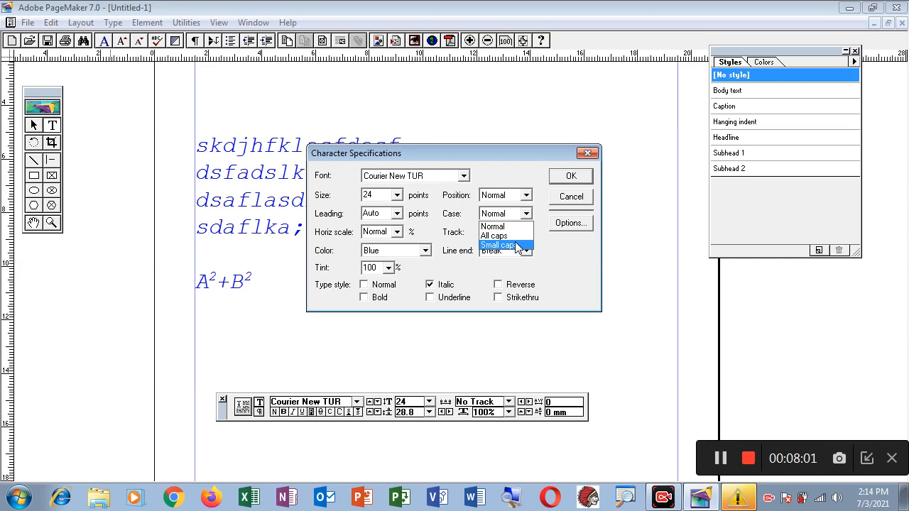
click(577, 206)
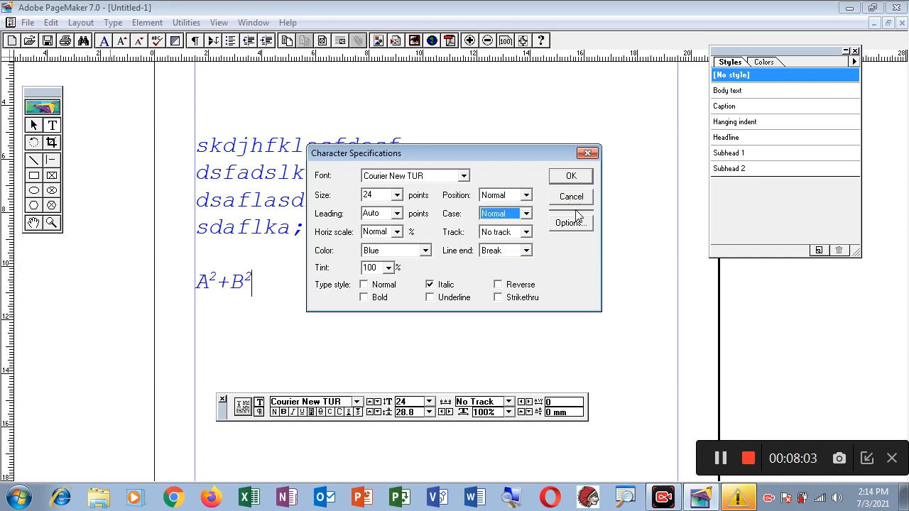
click(577, 199)
- Select the four lines of sample text and set their case to All caps in Character Specifications
drag(372, 227, 180, 138)
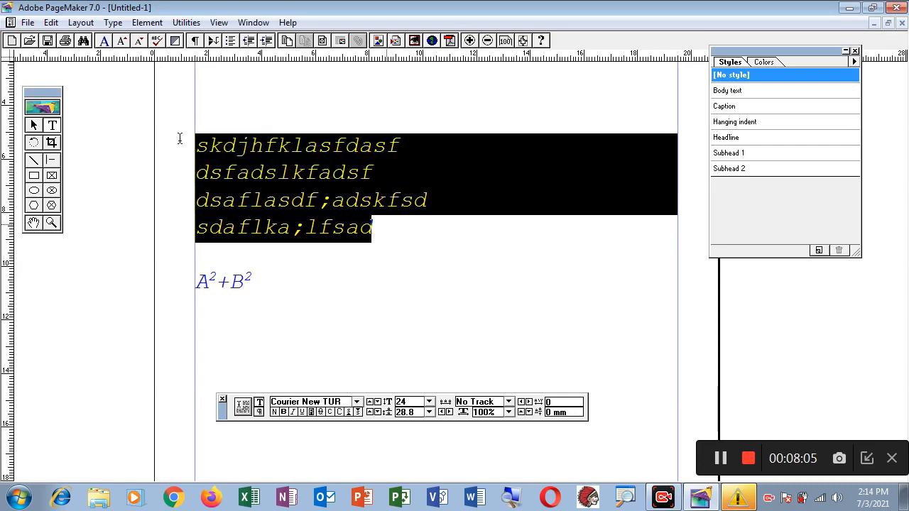
click(113, 22)
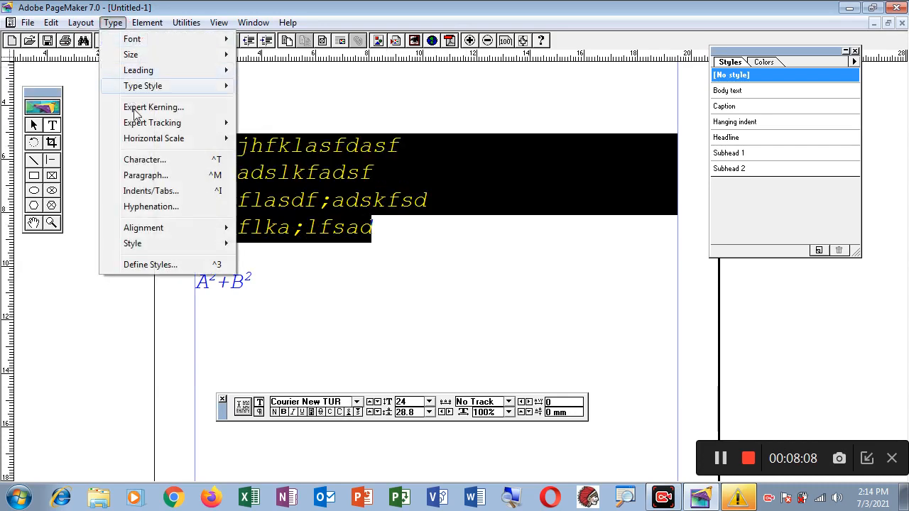
click(157, 160)
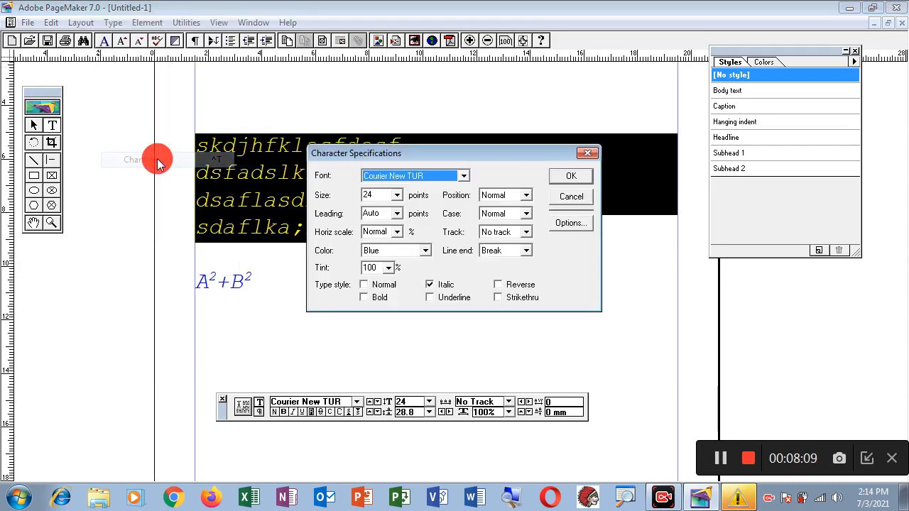
click(526, 214)
click(515, 237)
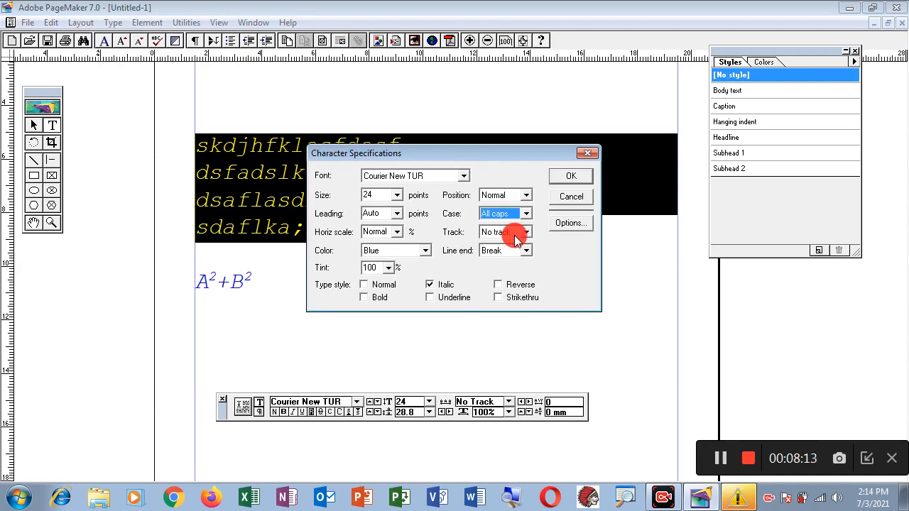
click(571, 176)
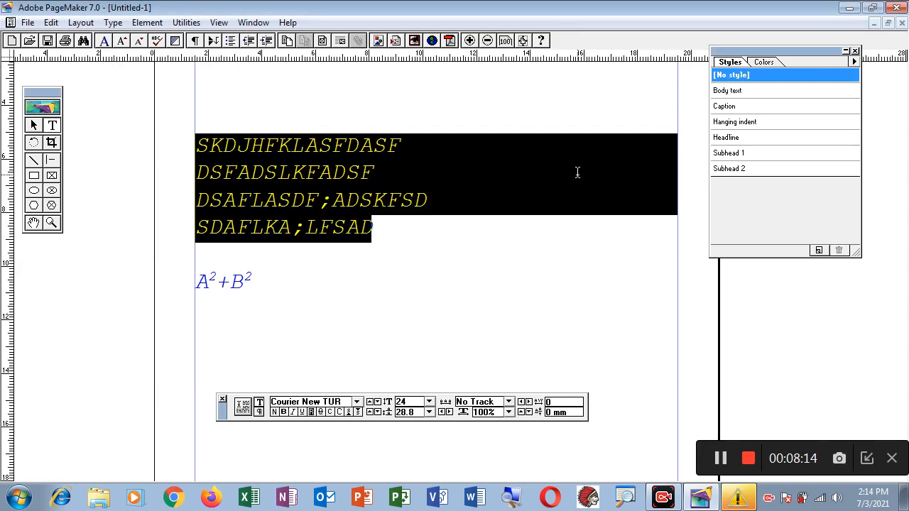
- Reselect the four lines of sample text and change their case to Small caps in Character Specifications
click(301, 173)
drag(372, 227, 196, 139)
click(112, 22)
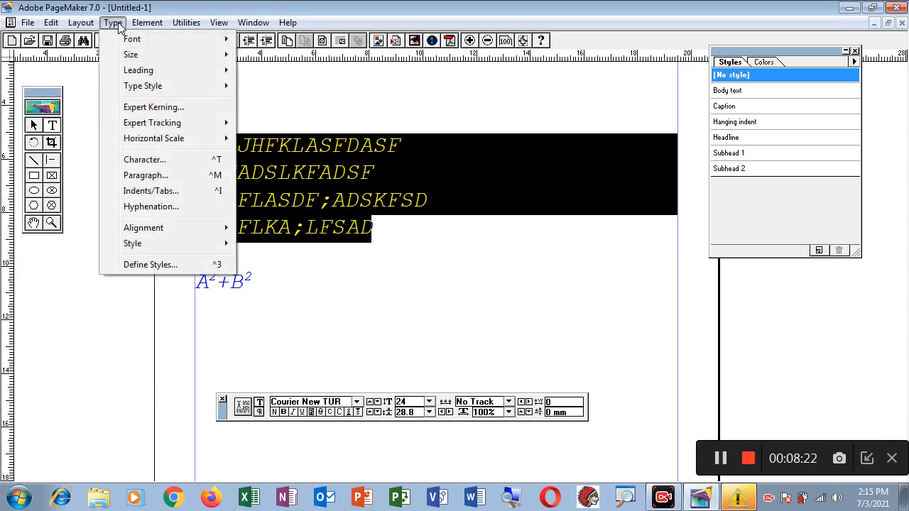
click(158, 159)
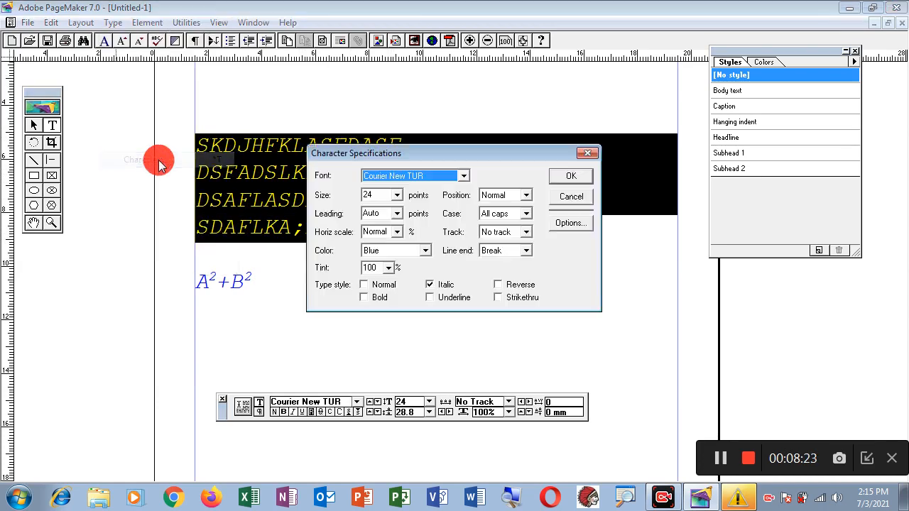
click(526, 213)
click(506, 245)
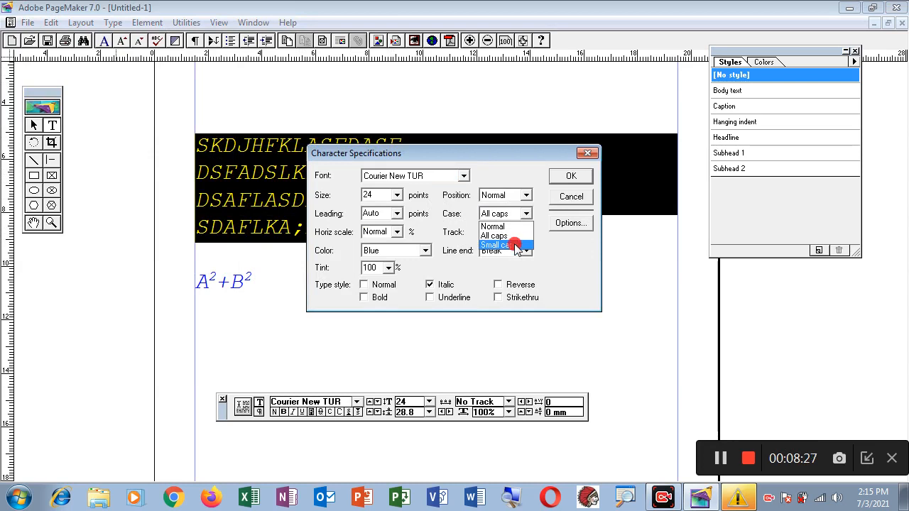
click(570, 176)
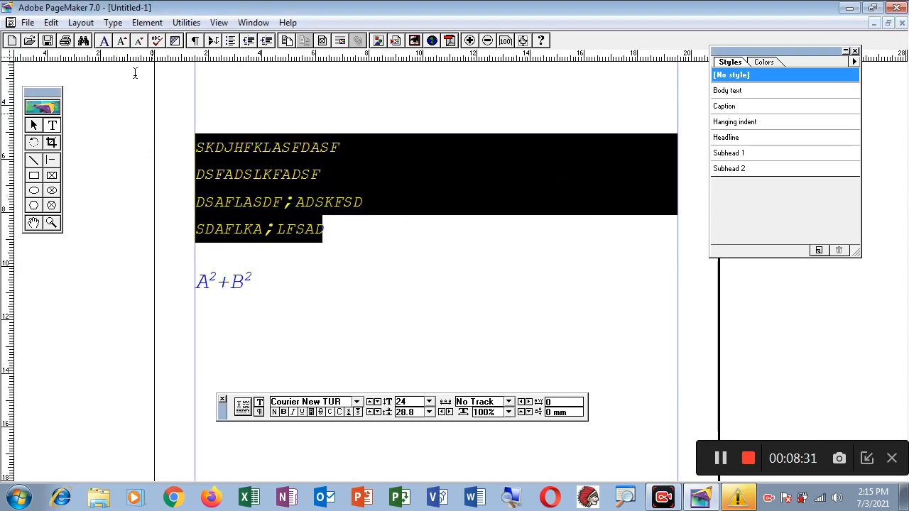
- Set the tracking of the four selected lines to Very loose in Character Specifications
click(115, 24)
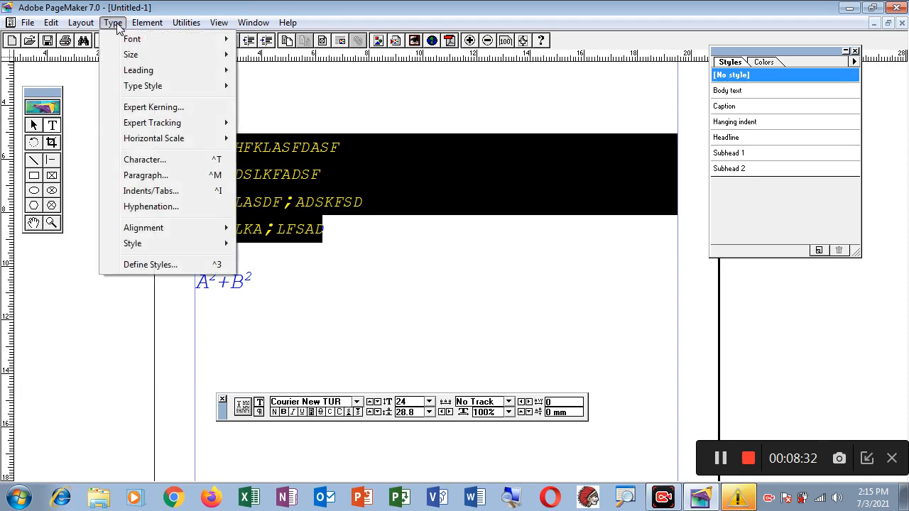
click(161, 161)
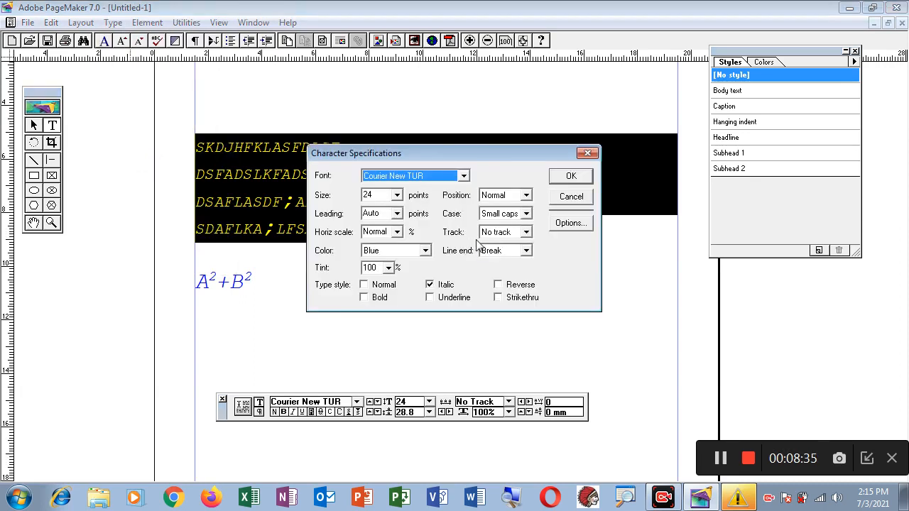
click(527, 232)
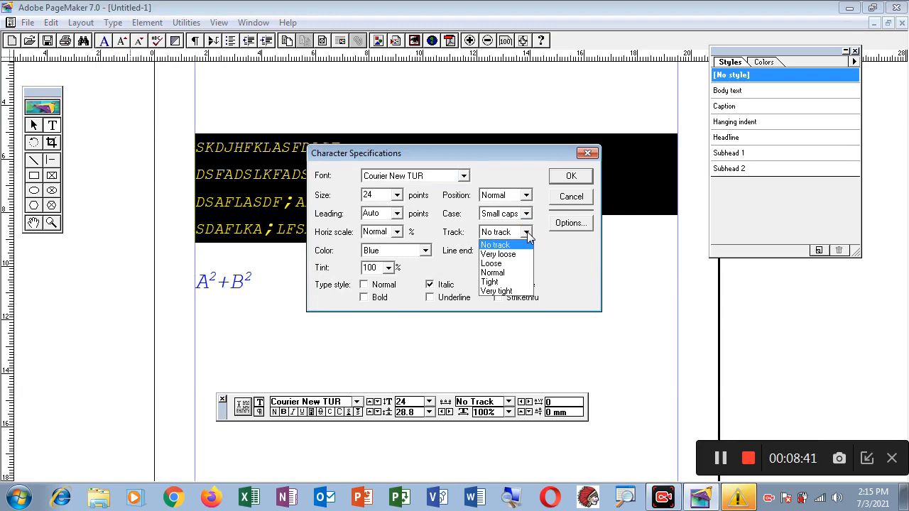
click(521, 254)
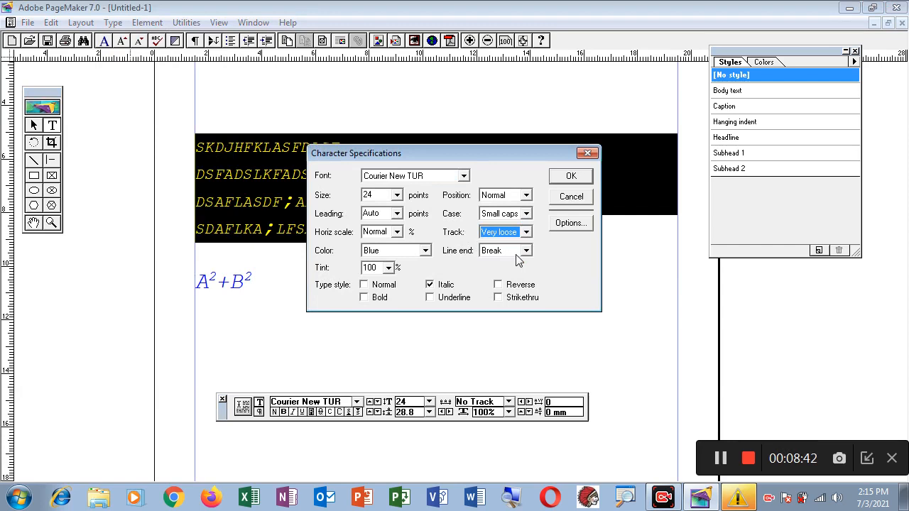
click(570, 177)
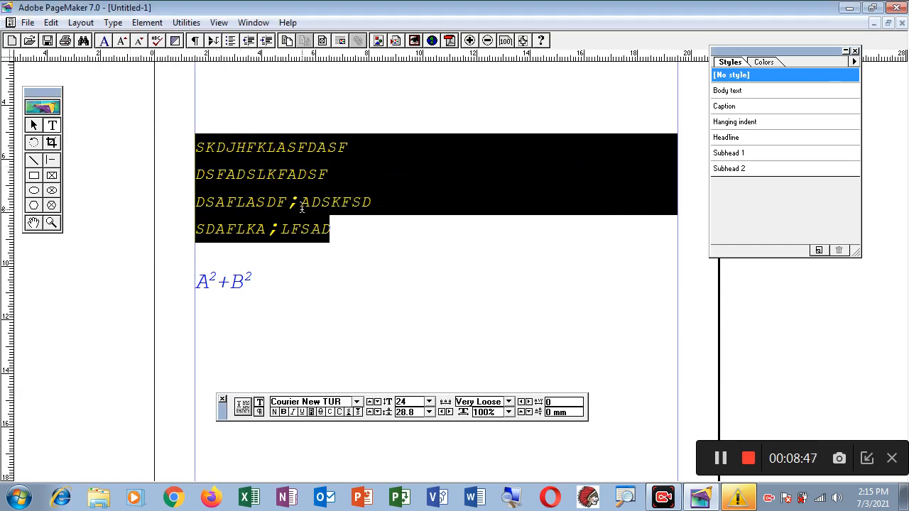
- Delete the four selected lines of sample text and undo the deletion
key(ctrl+2)
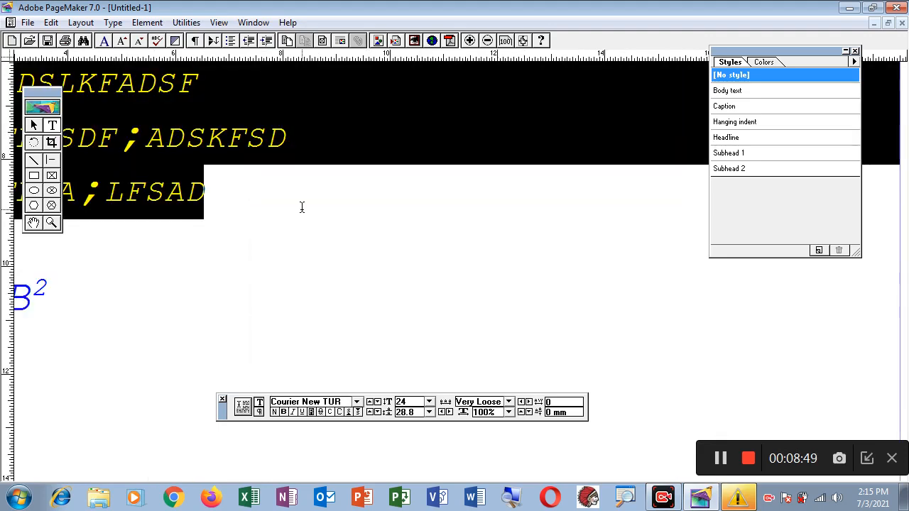
key(BackSpace)
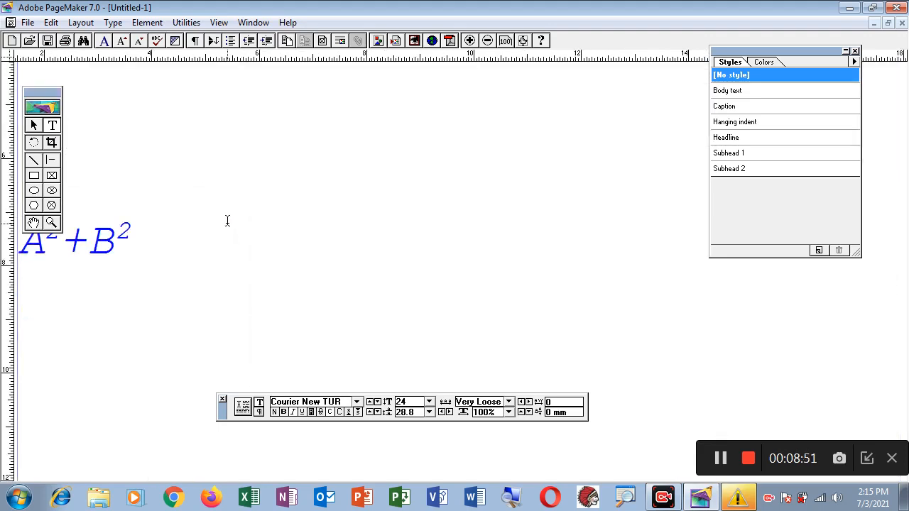
key(ctrl+z)
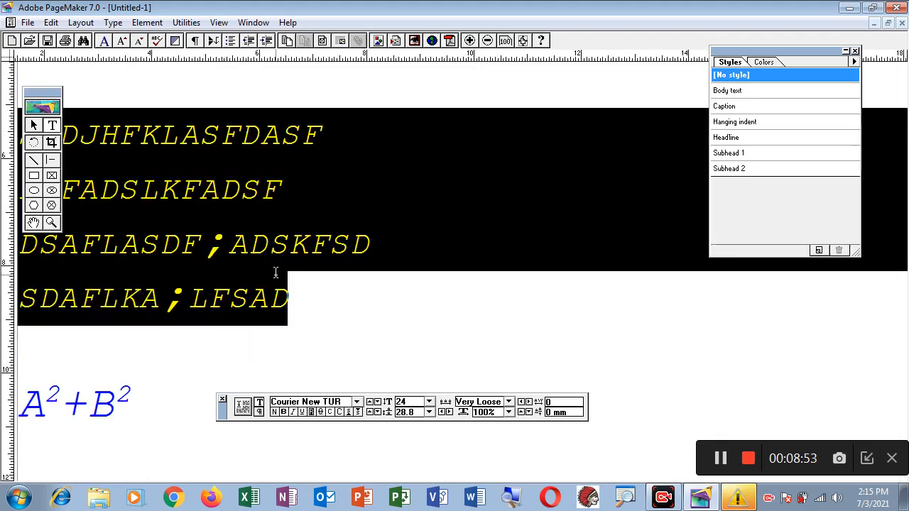
- Reselect the four lines of sample text and set their tracking to Very tight in Character Specifications
drag(233, 229, 413, 274)
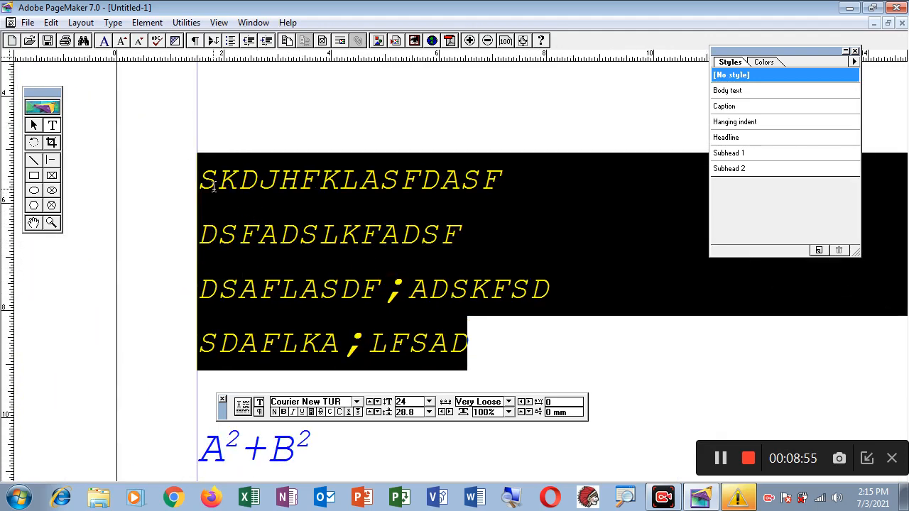
drag(205, 175, 480, 337)
click(113, 22)
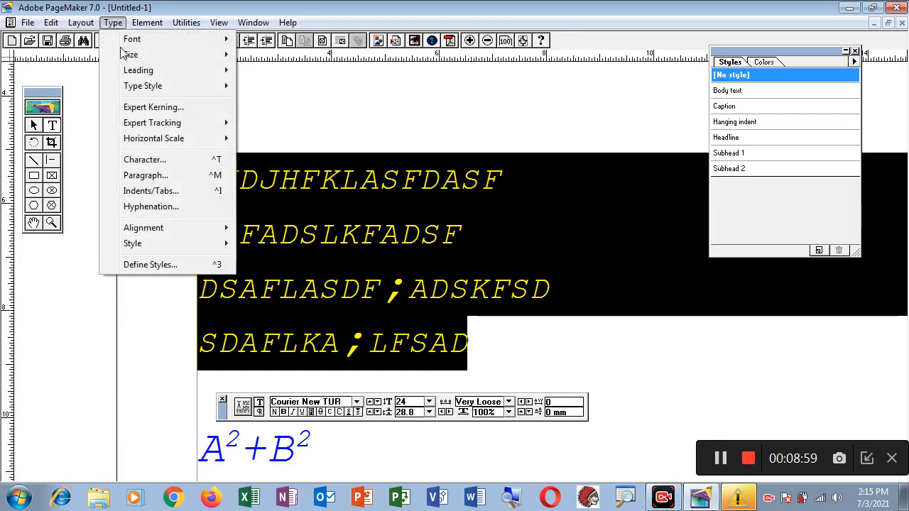
click(151, 160)
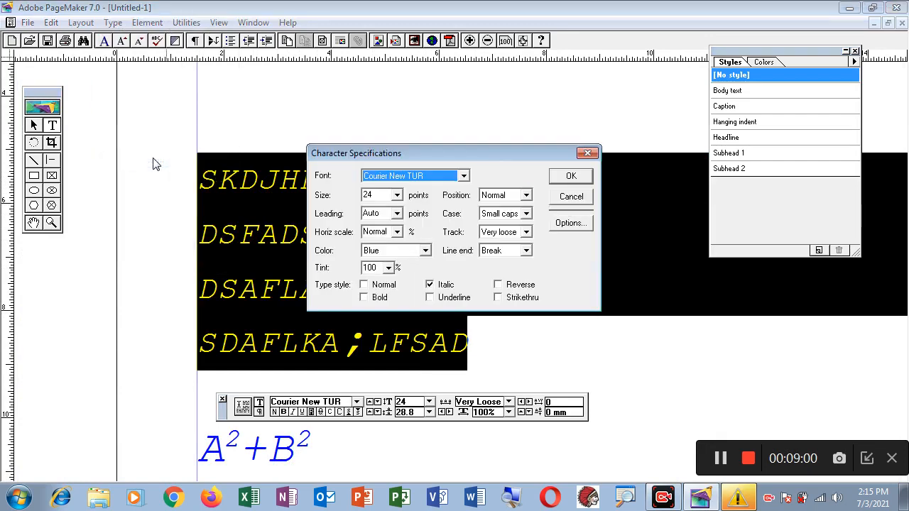
click(526, 233)
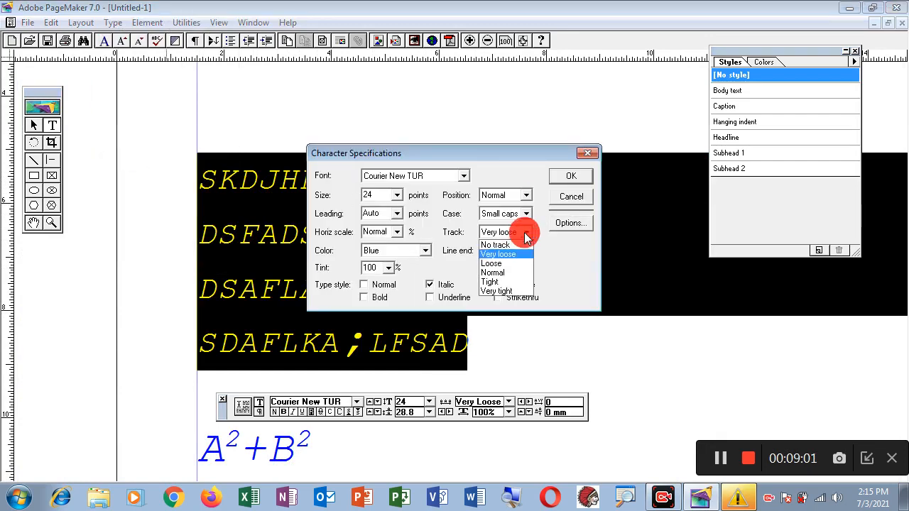
click(510, 292)
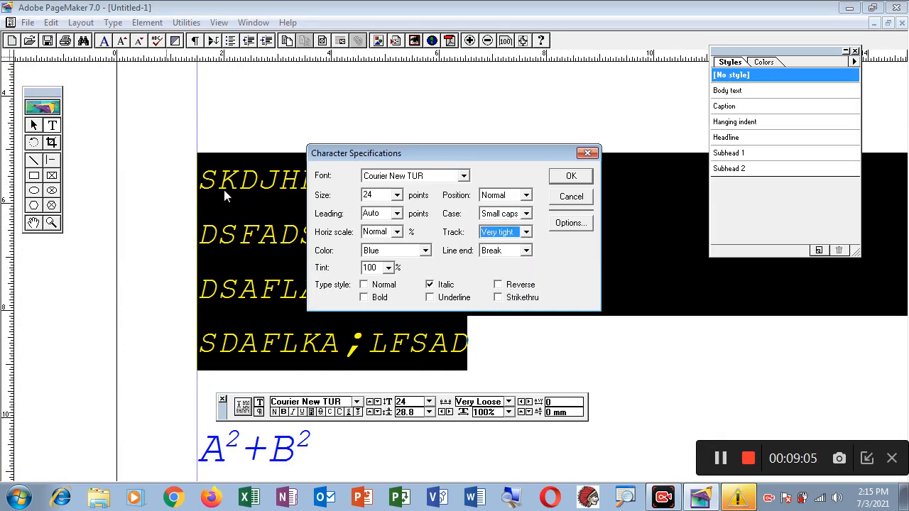
click(572, 176)
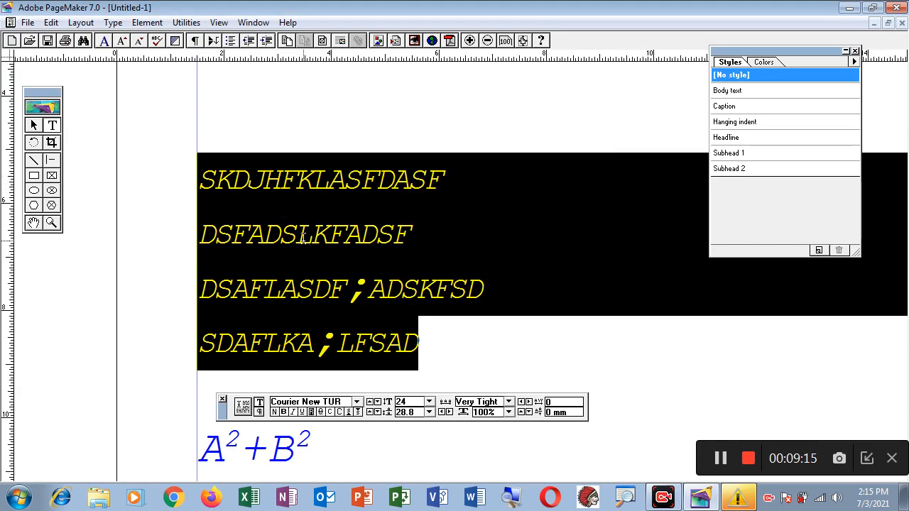
- Switch the four lines' Line end option to No break and back to Break in Character Specifications
click(113, 22)
click(166, 161)
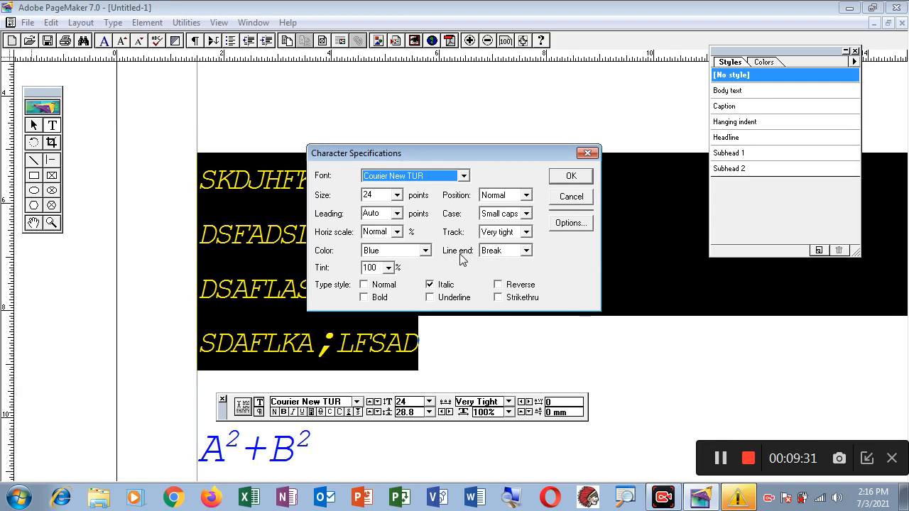
click(526, 250)
click(519, 269)
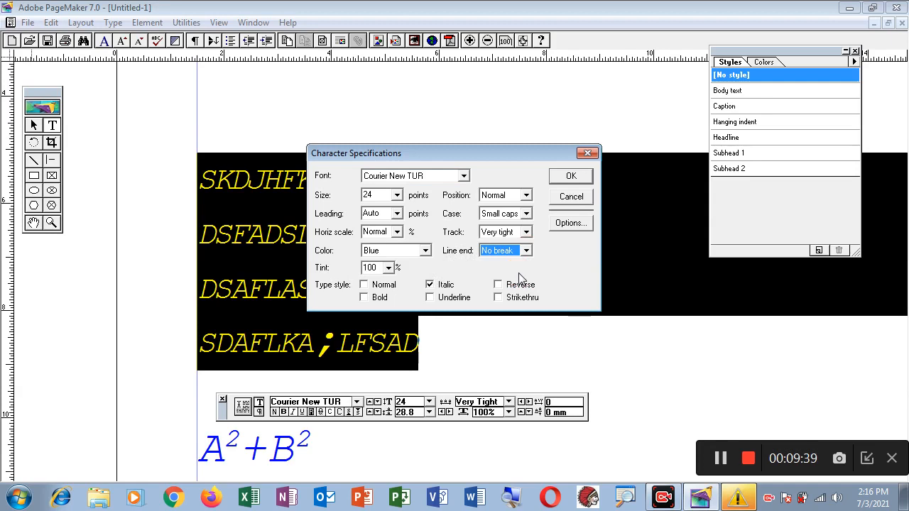
click(526, 251)
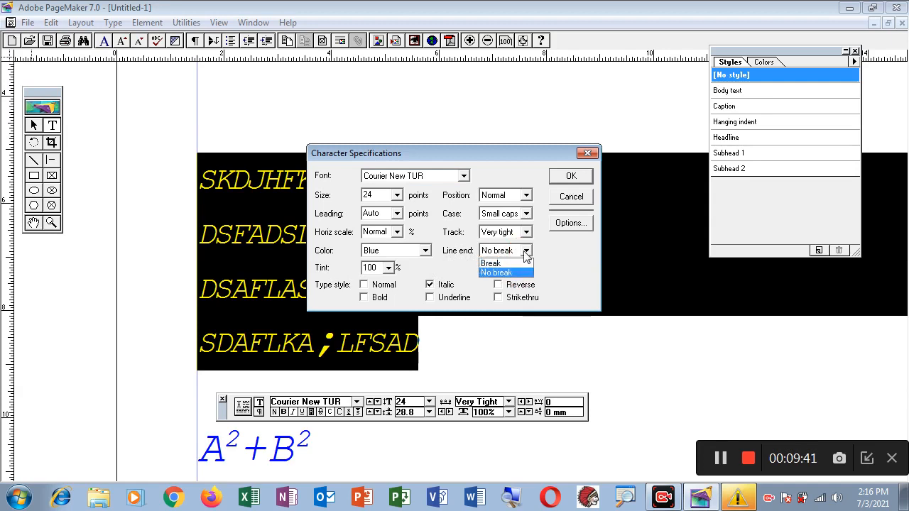
click(508, 263)
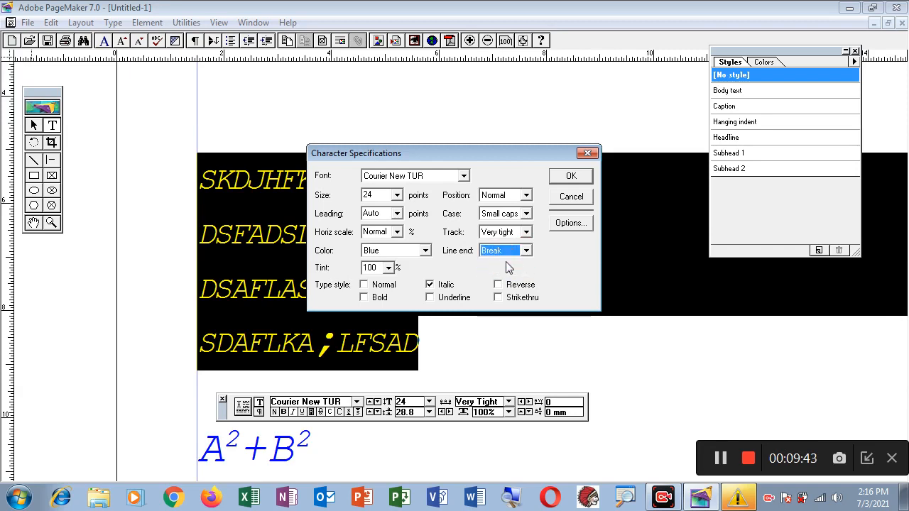
click(572, 176)
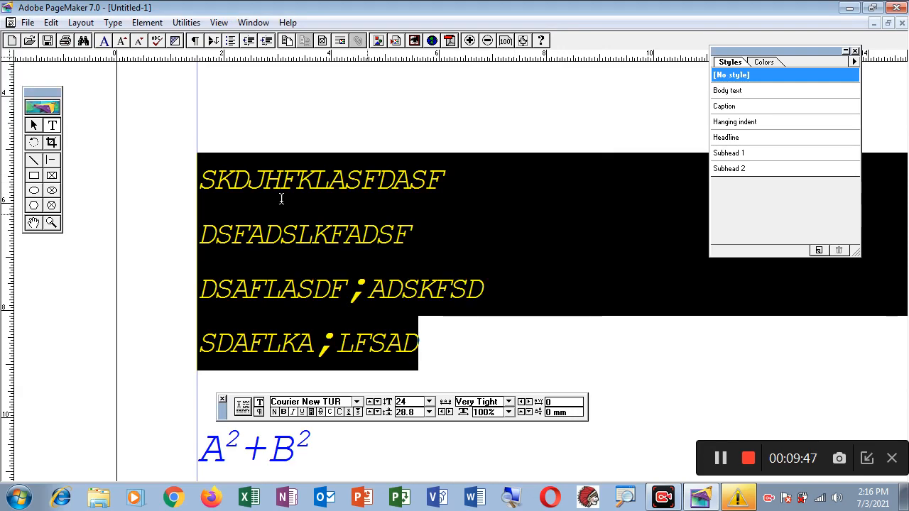
- View the Paragraph Specifications for the selected lines and the paragraph view of the Control palette
click(113, 25)
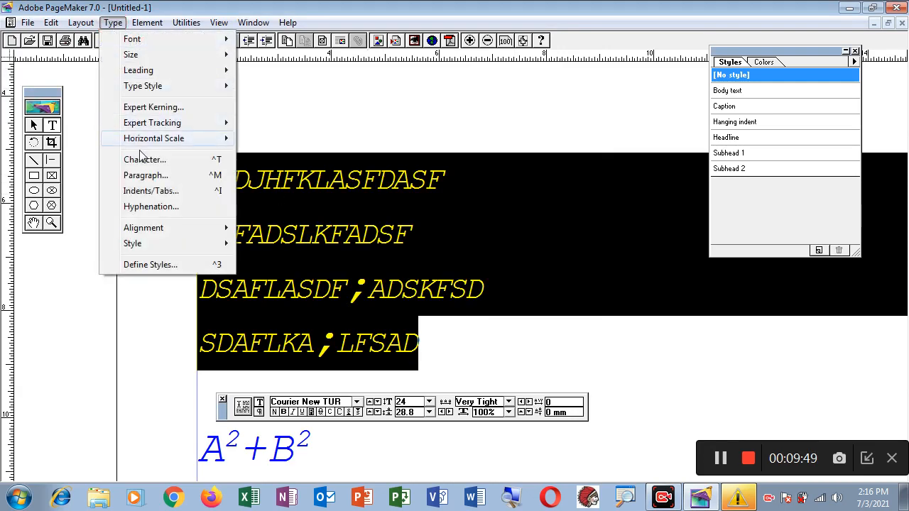
click(155, 175)
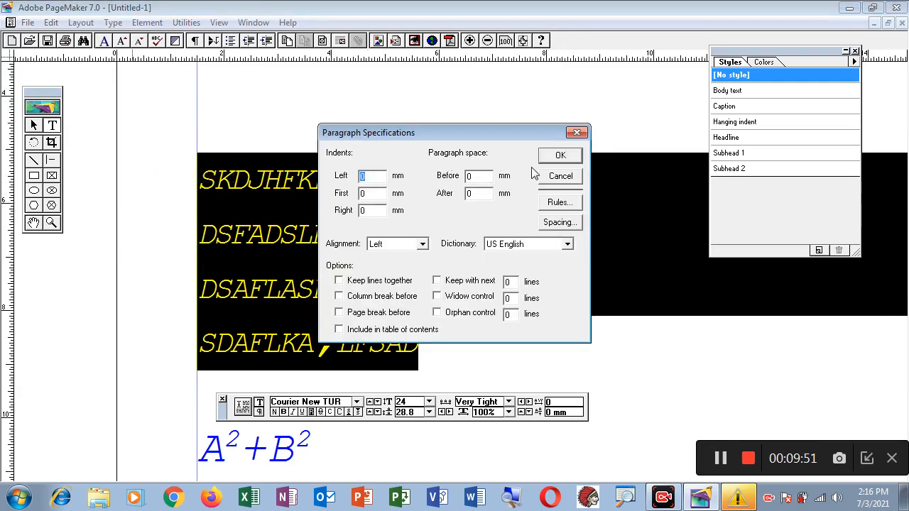
click(553, 154)
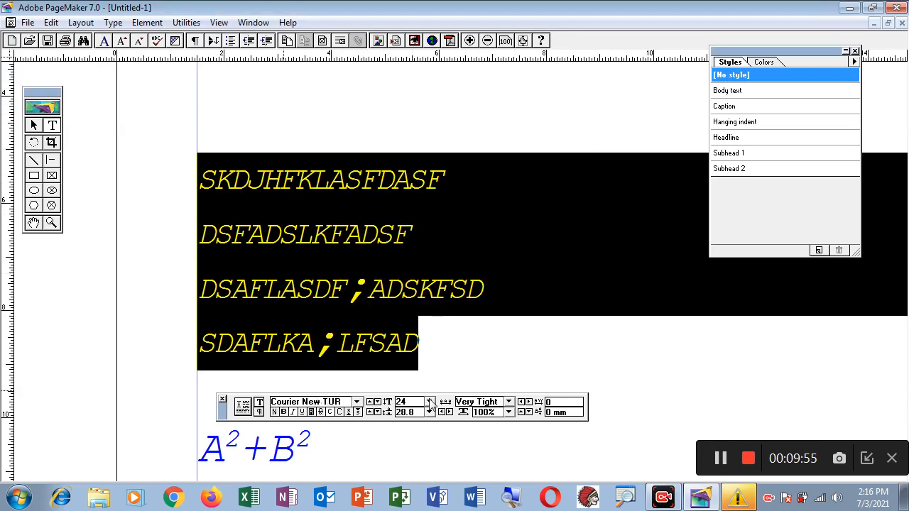
click(258, 412)
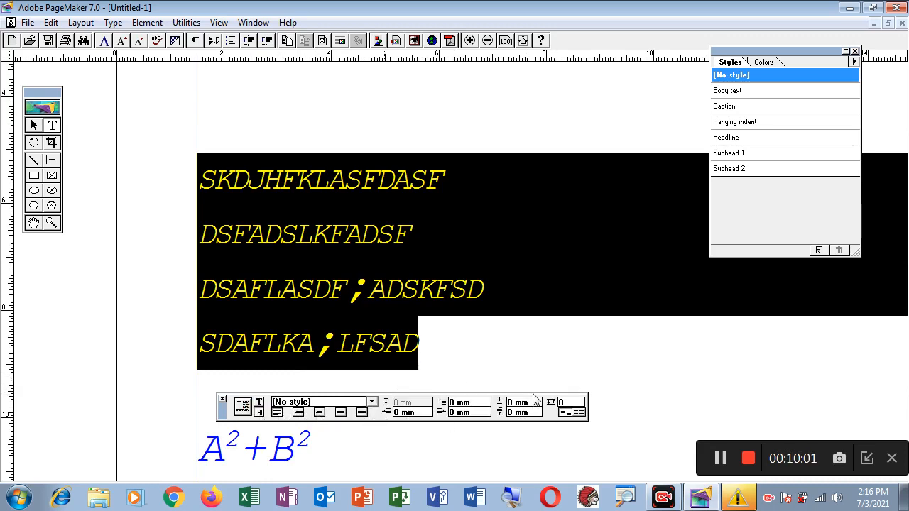
click(258, 402)
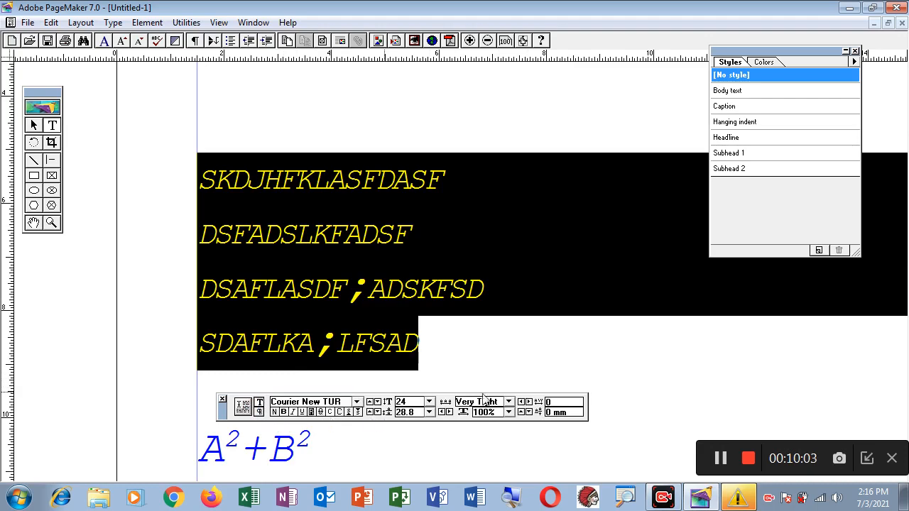
- Set the left indent of the four selected lines to 2 mm in Paragraph Specifications
click(114, 23)
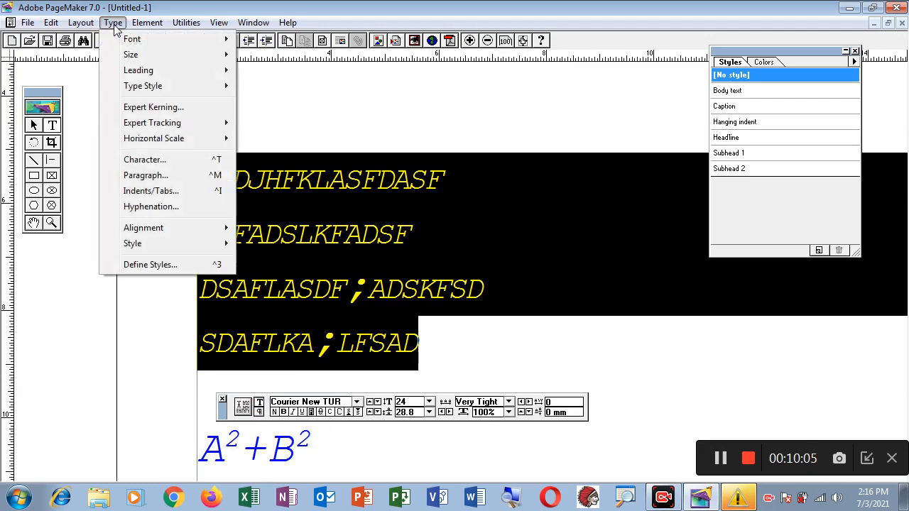
click(146, 176)
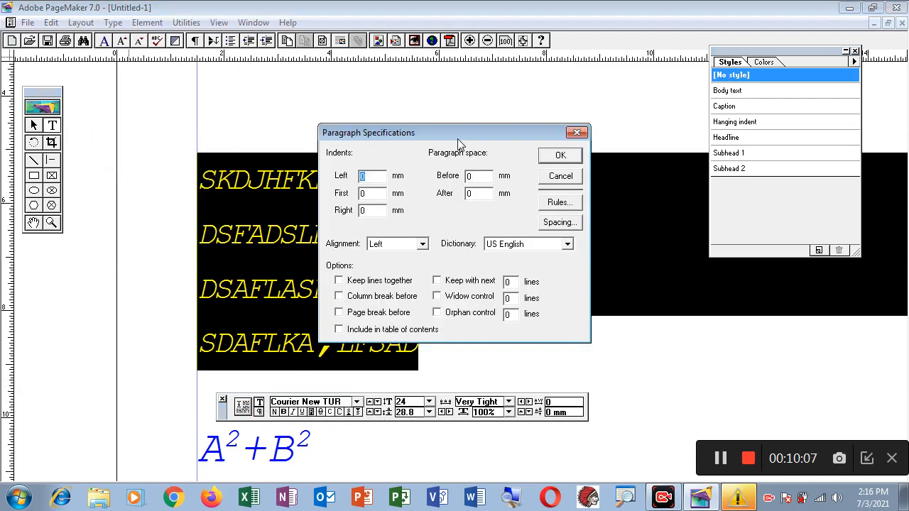
drag(455, 135, 630, 96)
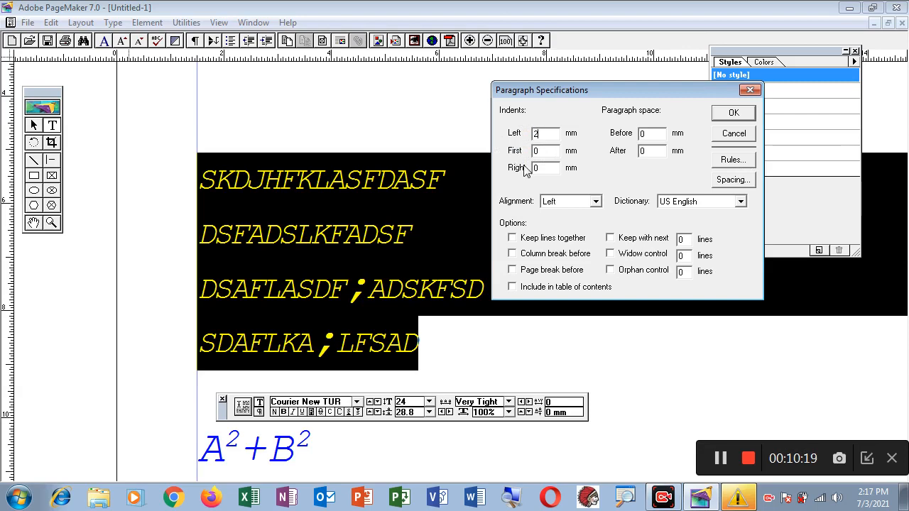
text(2)
click(734, 115)
- Reselect the four lines of sample text and reset their left indent to 0 mm in Paragraph Specifications
click(208, 181)
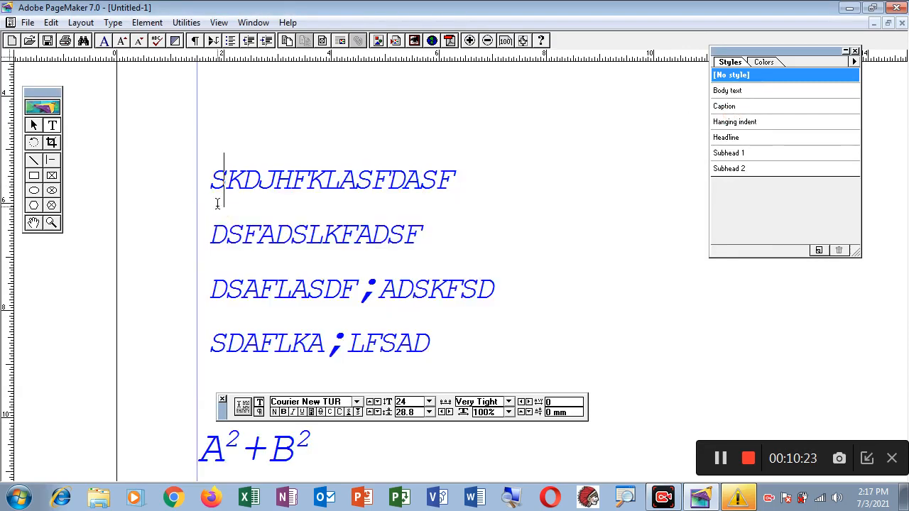
drag(209, 180, 428, 343)
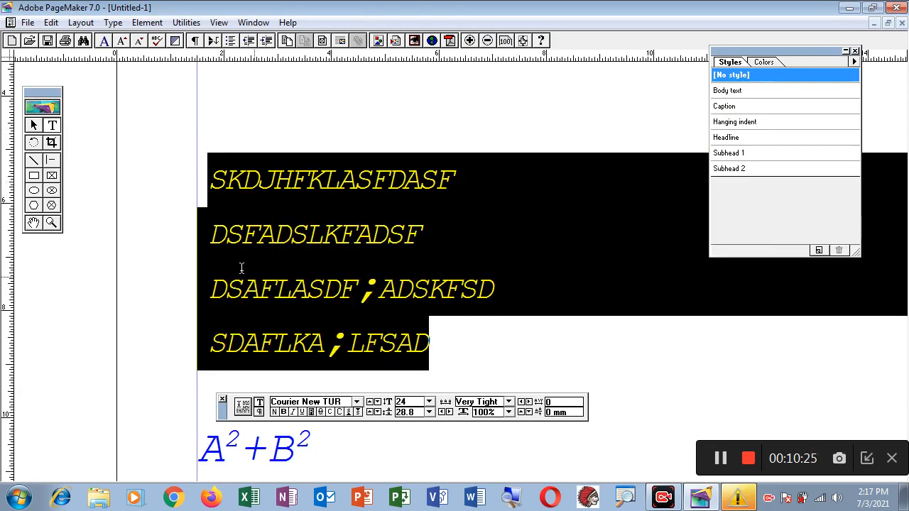
click(205, 181)
drag(205, 180, 201, 336)
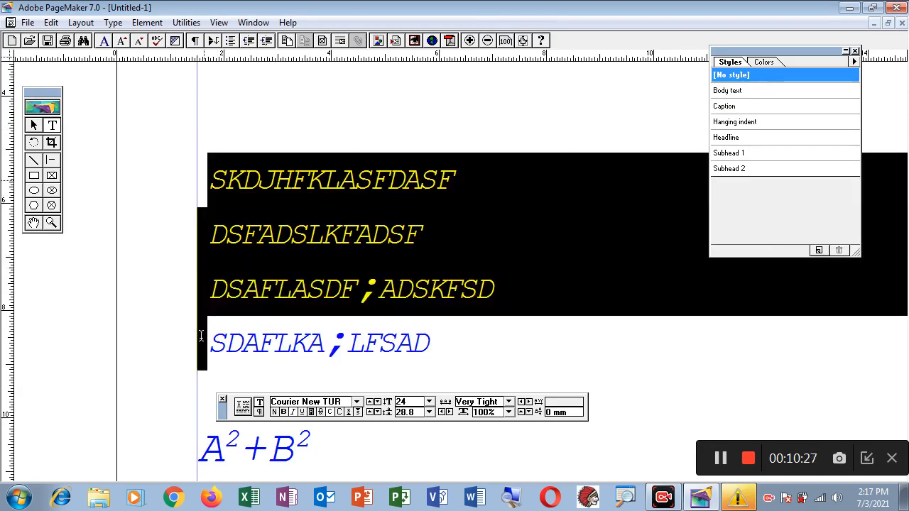
click(289, 289)
click(211, 180)
drag(211, 181, 463, 328)
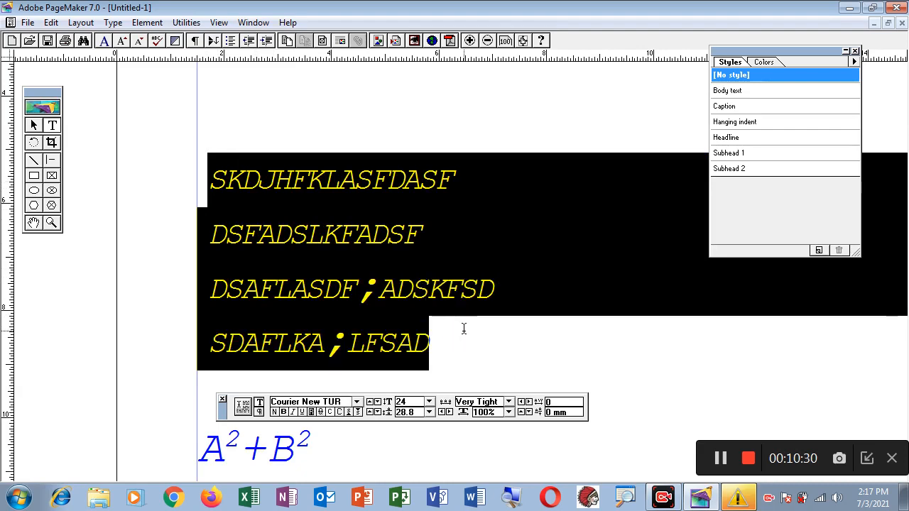
click(113, 22)
click(162, 176)
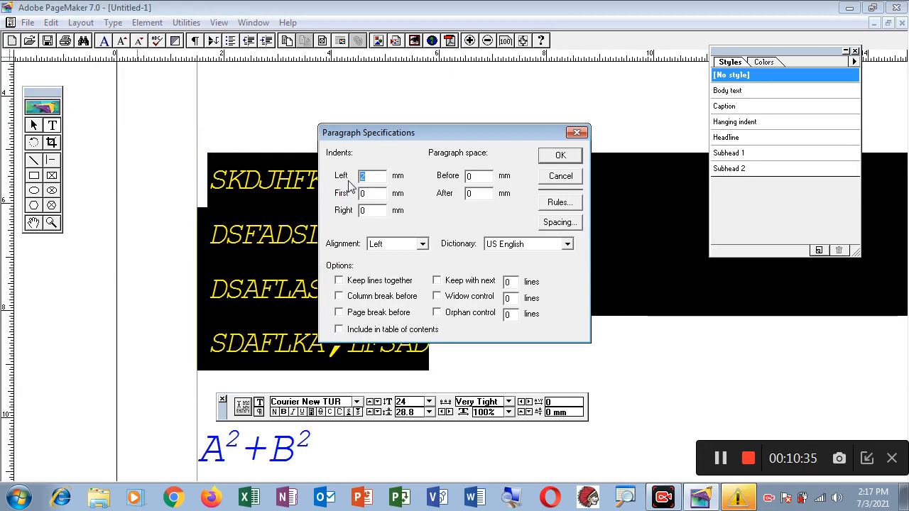
text(0)
click(558, 156)
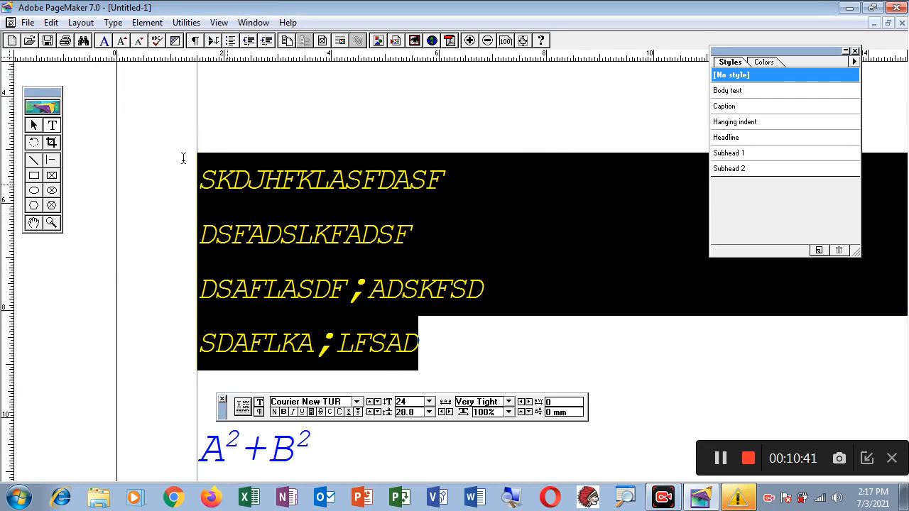
- Set the first-line indent of the four selected lines to 5 mm in Paragraph Specifications and deselect the text
click(113, 22)
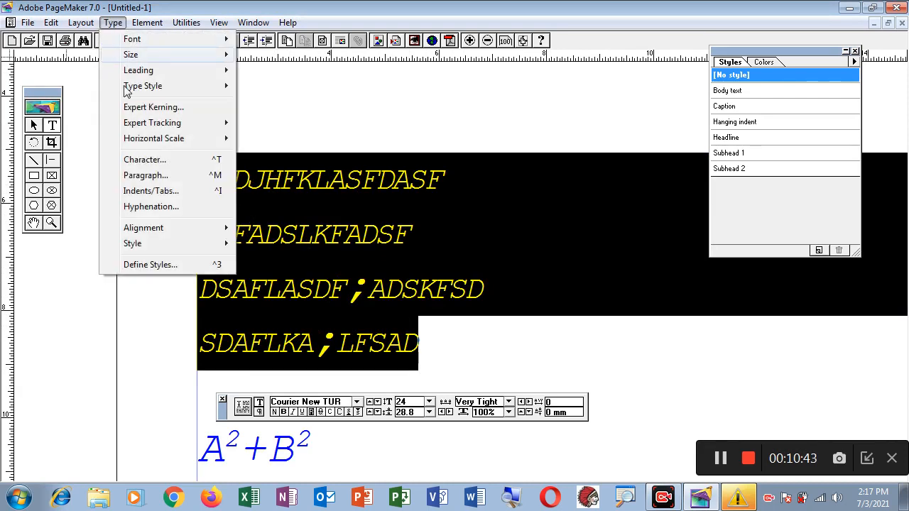
click(153, 175)
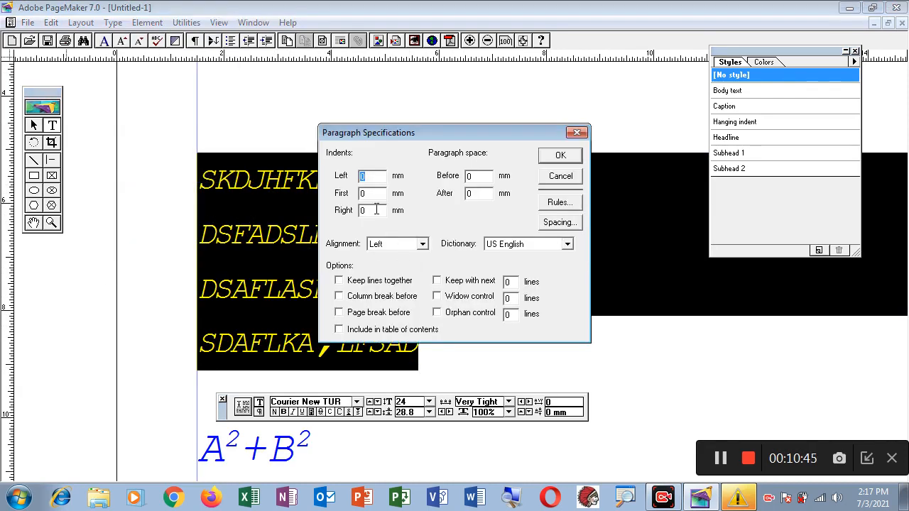
key(Tab)
text(5)
click(560, 156)
click(223, 240)
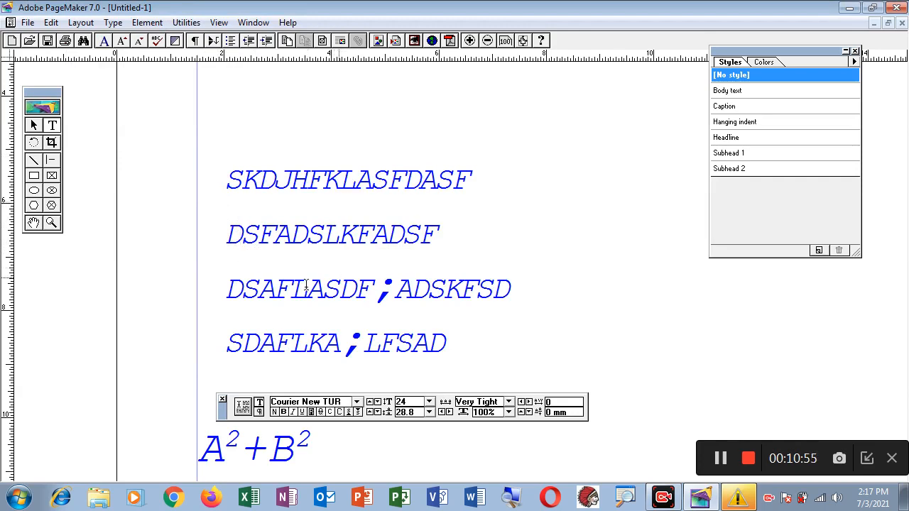
click(227, 181)
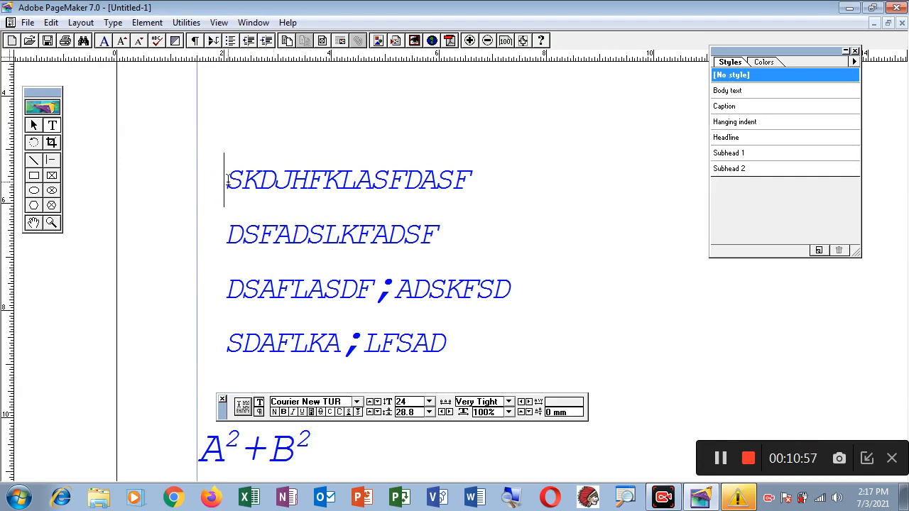
click(201, 240)
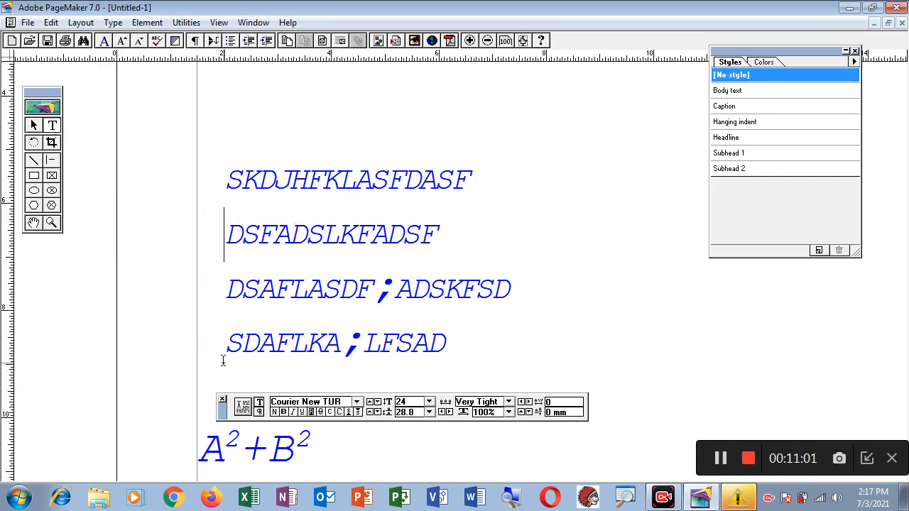
- Select the four lines of sample text and review the right indent and alignment options in Paragraph Specifications
drag(469, 343, 187, 135)
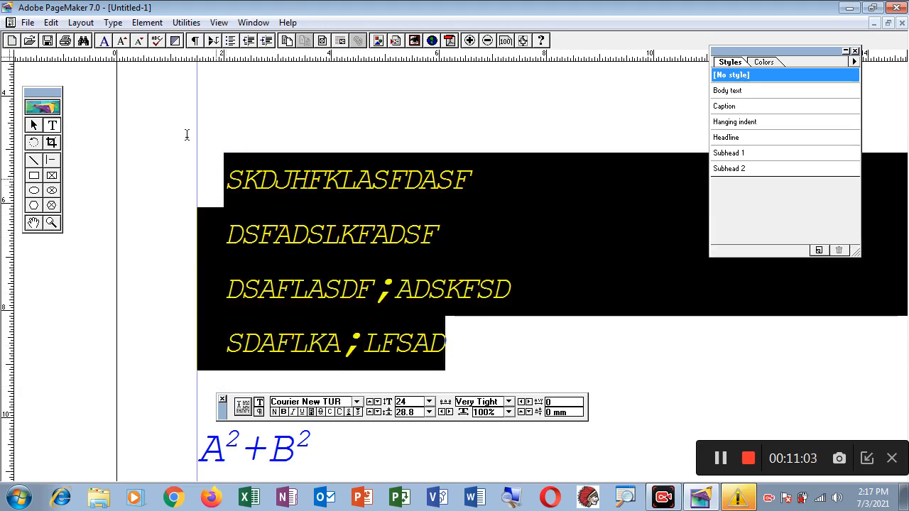
click(113, 22)
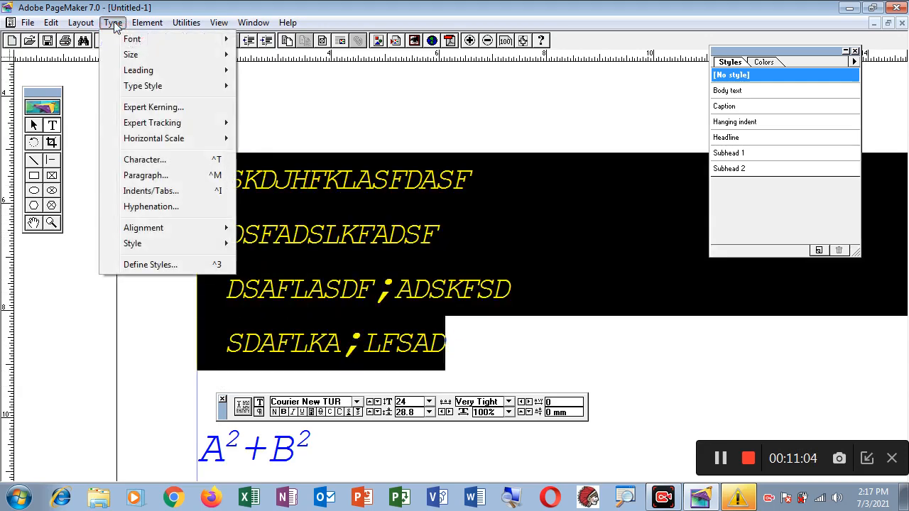
click(152, 179)
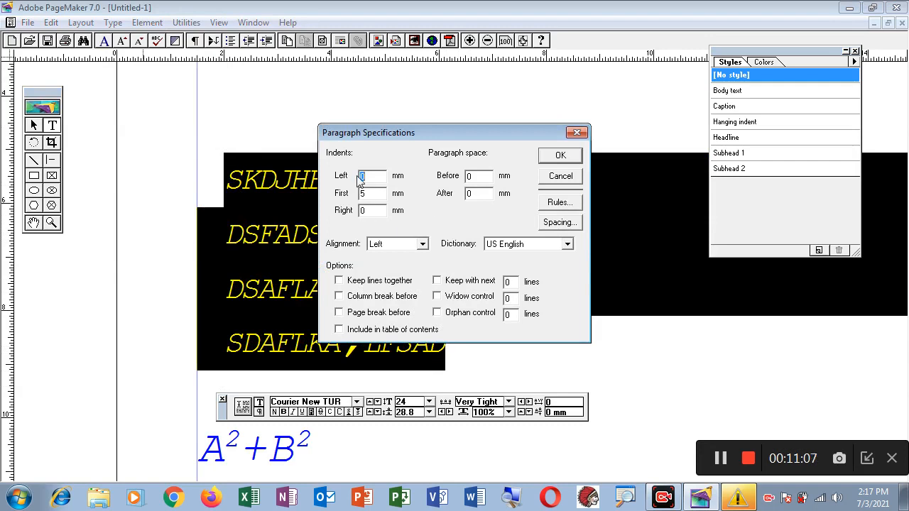
double_click(368, 212)
key(Tab)
click(423, 243)
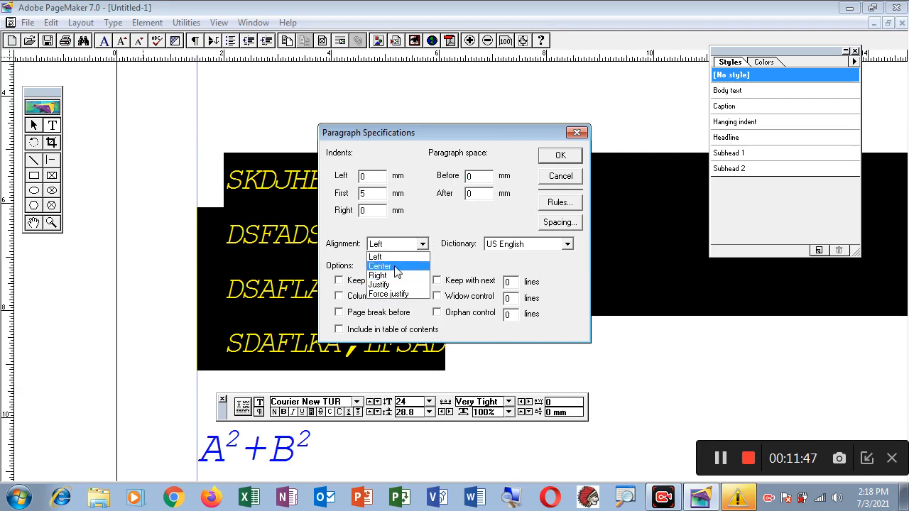
- View the Spacing Attributes and Paragraph Rules settings, and close Paragraph Specifications without applying changes
click(563, 223)
click(565, 224)
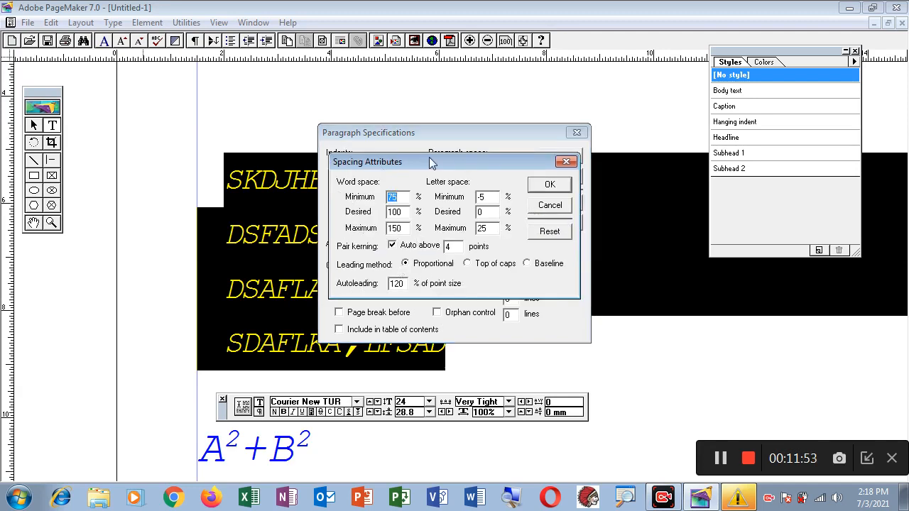
click(550, 204)
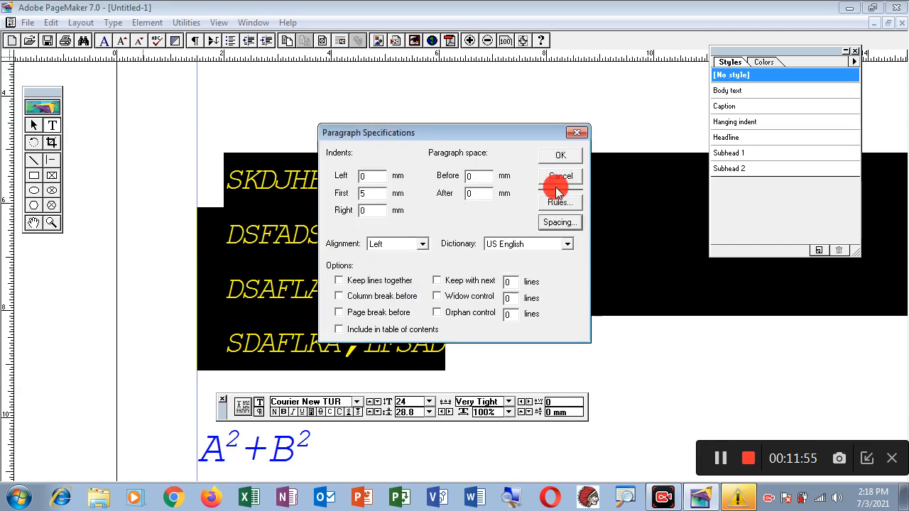
click(558, 204)
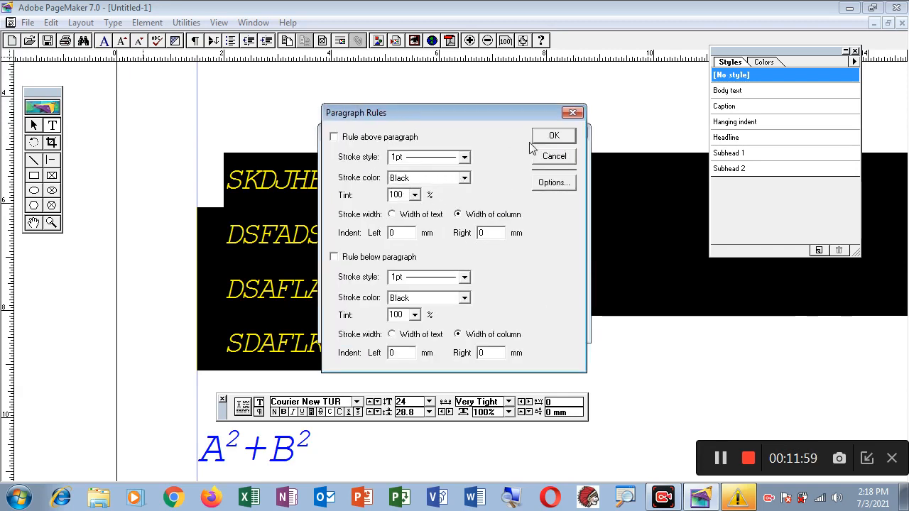
click(554, 137)
click(560, 178)
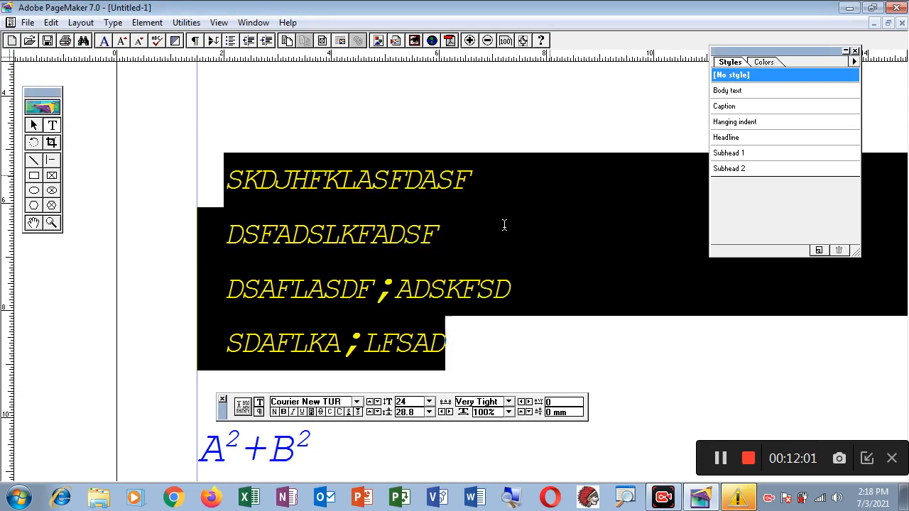
- Delete the four selected lines of sample text above the A²+B² formula
key(BackSpace)
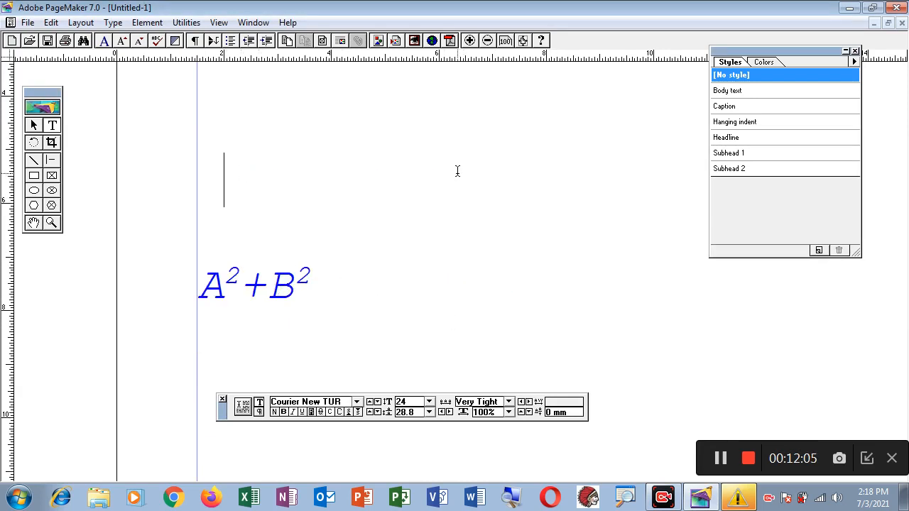
text(LDJLKAJDFKL)
key(BackSpace)
key(BackSpace)
key(BackSpace)
key(BackSpace)
key(BackSpace)
key(BackSpace)
key(BackSpace)
key(BackSpace)
key(BackSpace)
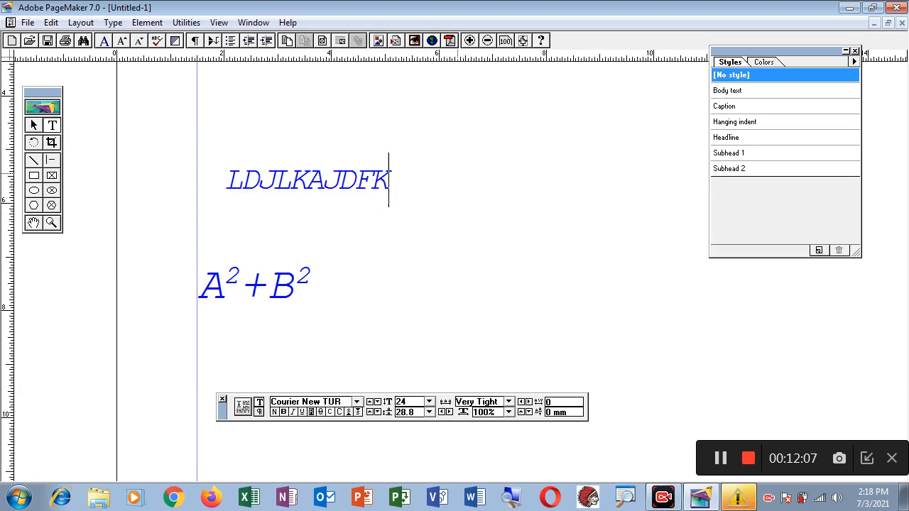
key(BackSpace)
key(BackSpace)
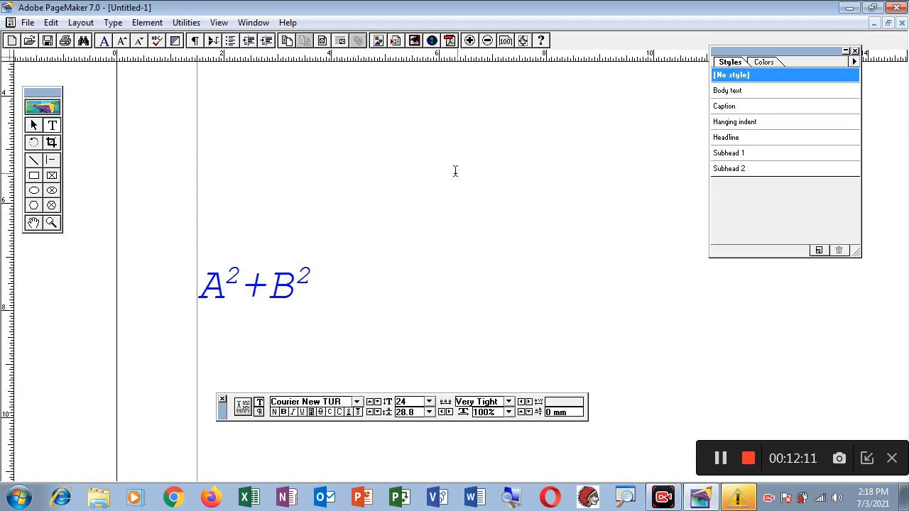
- Add a 1pt rule above the empty paragraph over the A²+B² formula through the Paragraph Rules settings
click(113, 22)
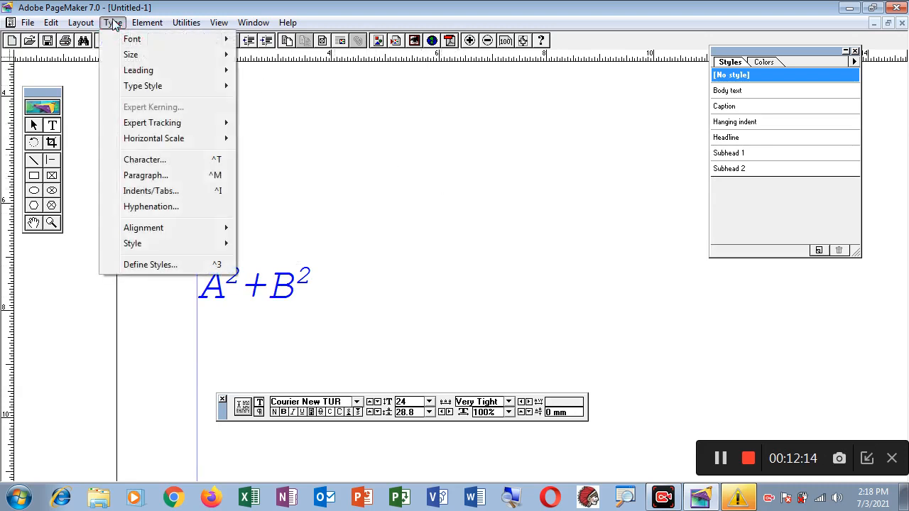
click(156, 176)
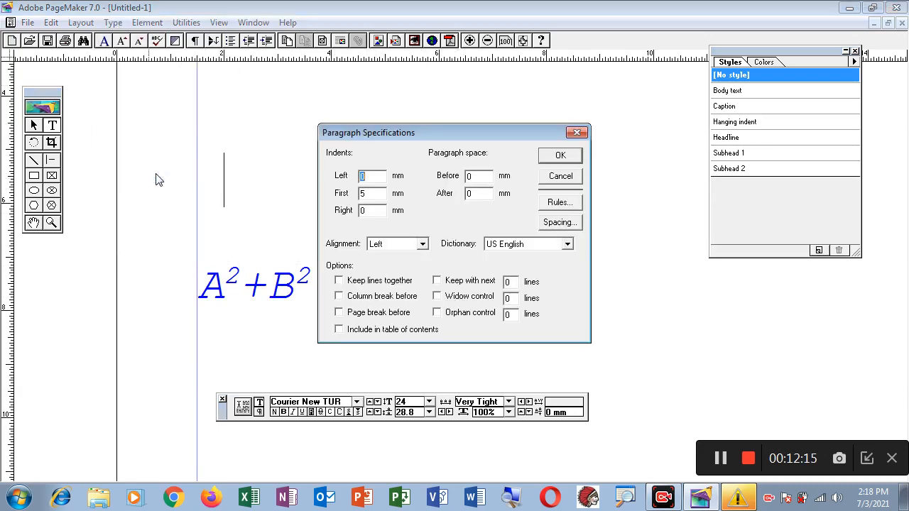
click(559, 204)
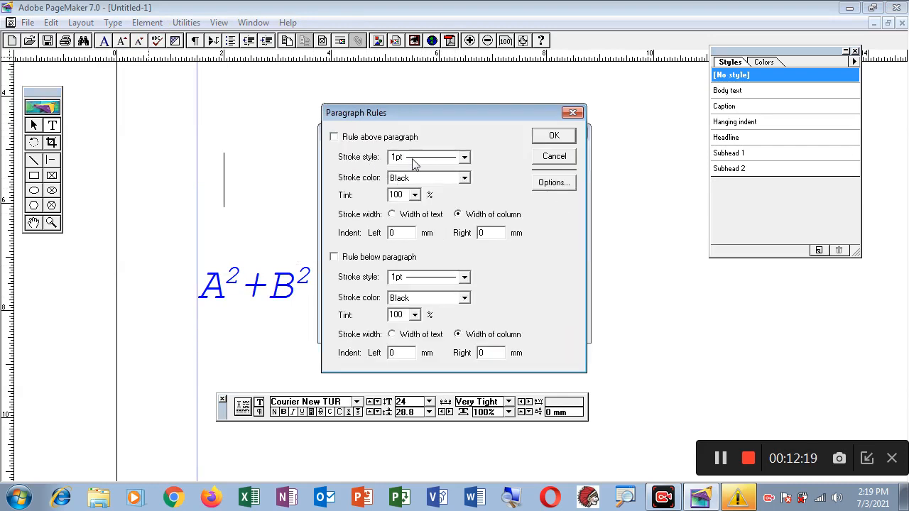
click(464, 156)
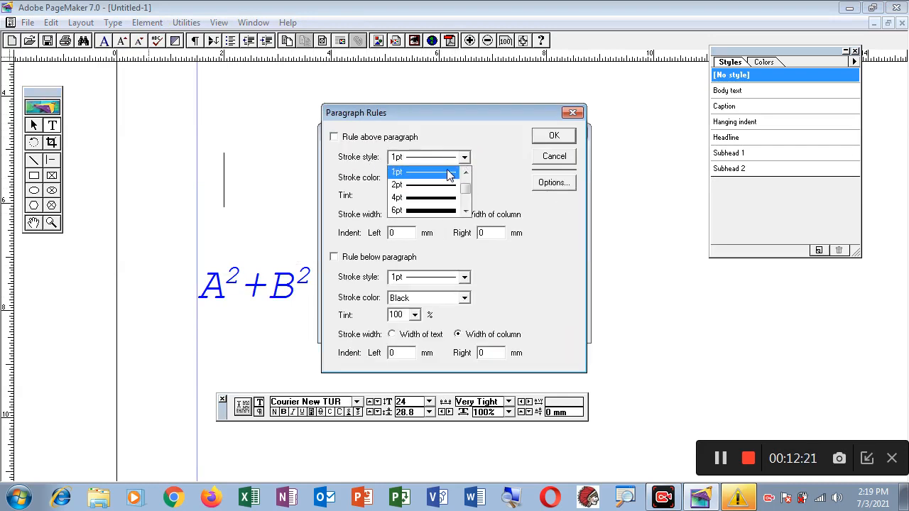
click(452, 173)
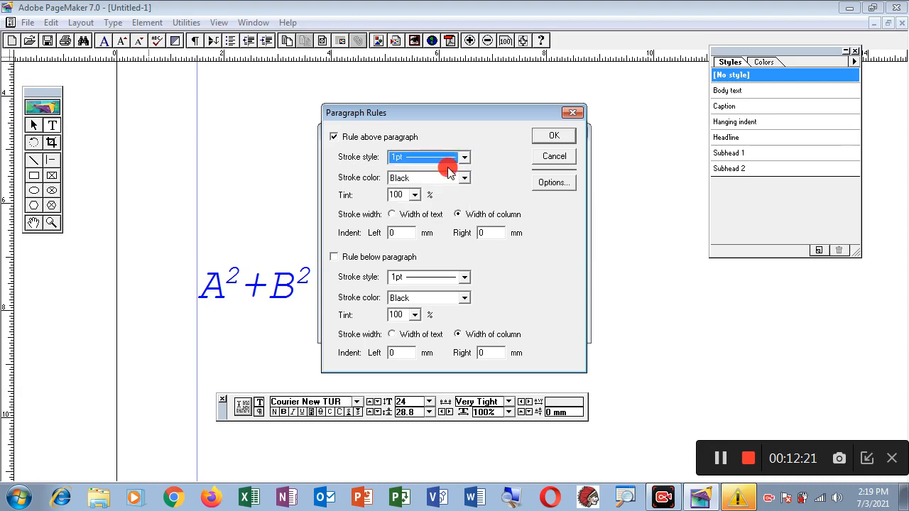
click(553, 136)
click(559, 154)
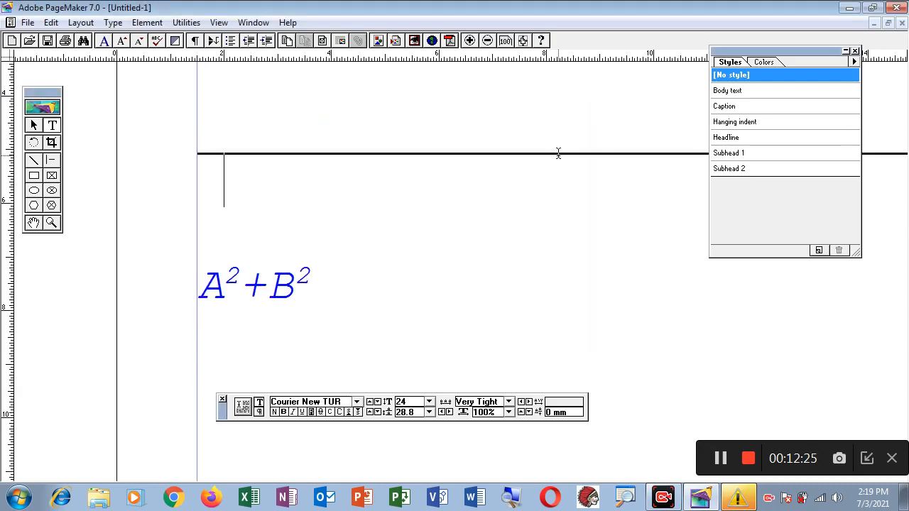
- Enter the sample paragraphs ASLKFJALKJSDA, SDAFLKADSJFKL, SADFLKDSAJKL, ASDFKHASDJK and SDFAKLSDF on separate lines, and start another paragraph with an apostrophe
text(ASLKFJALKJSDA)
key(Return)
text(SDAFLKADSJFKL)
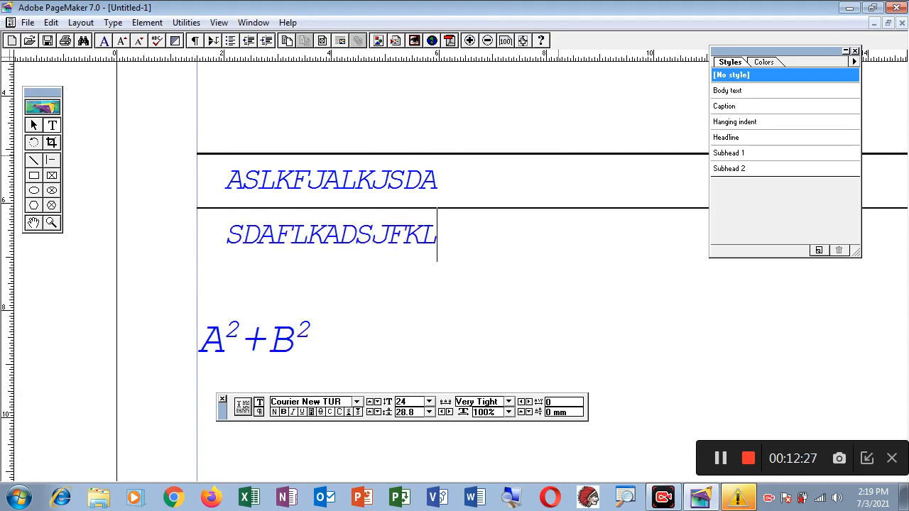
key(Return)
text(SADFLKDSAJKL)
key(Return)
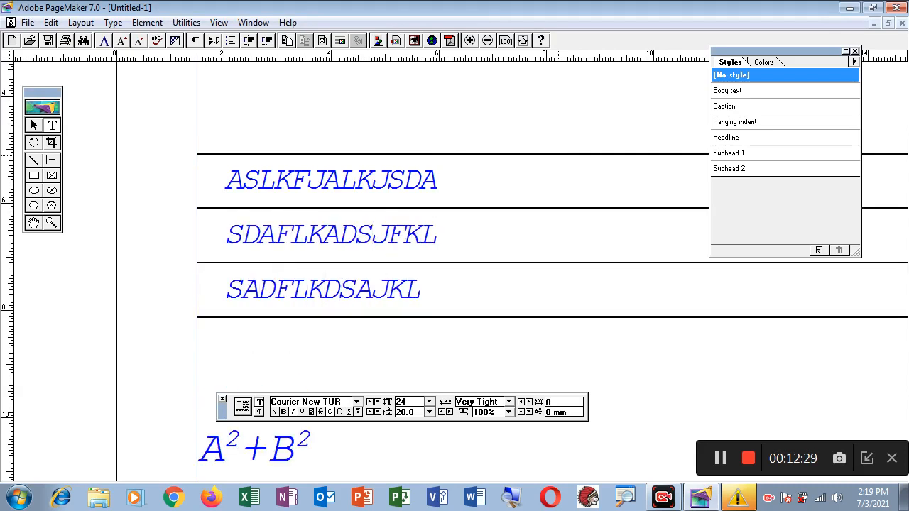
text(ASDFKHASDJK)
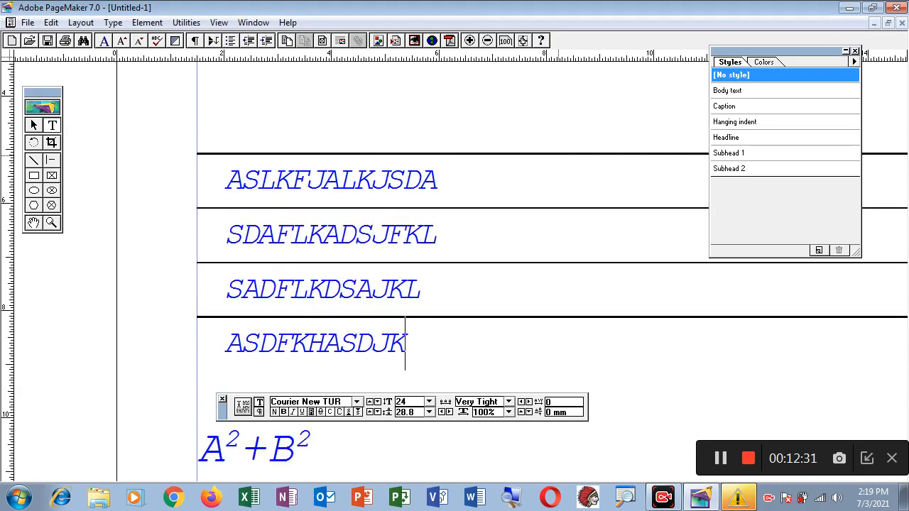
key(Return)
text(SDFNKLSDF)
key(Return)
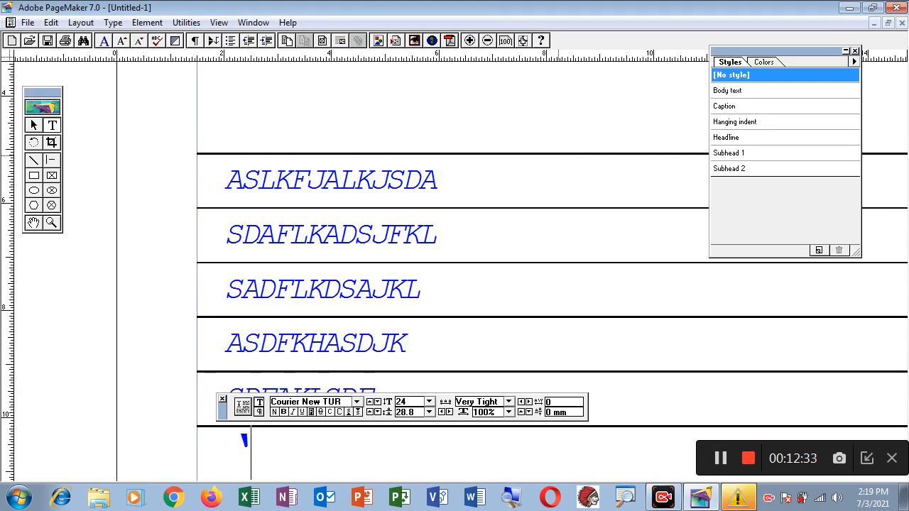
- Turn off the rule above the current paragraph in Paragraph Rules and apply the paragraph specifications
click(119, 26)
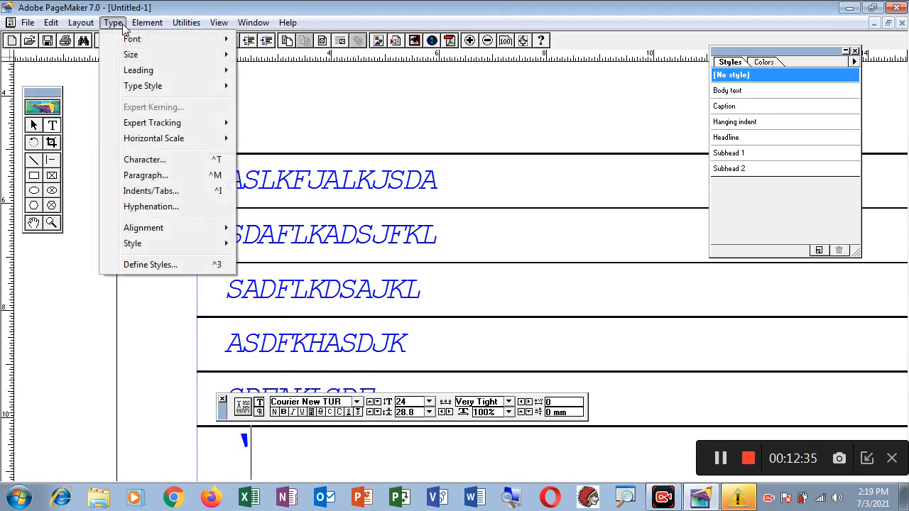
click(178, 176)
click(559, 202)
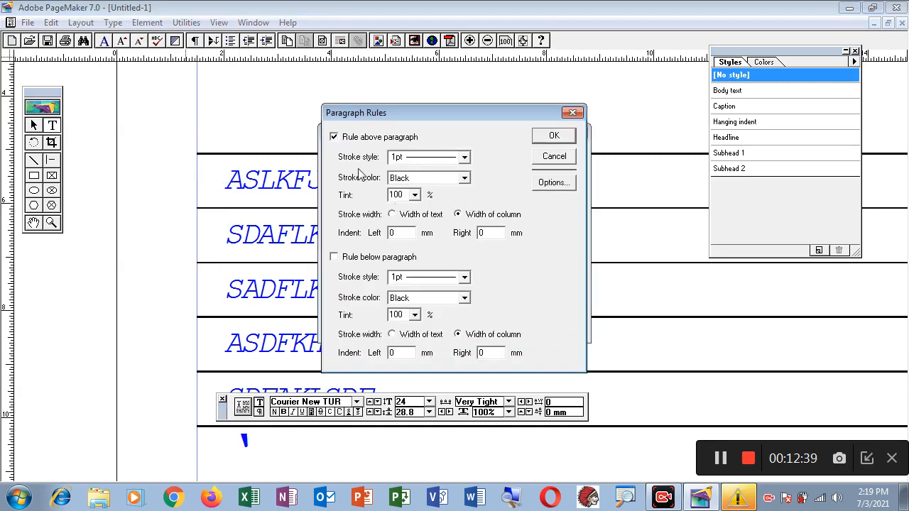
click(335, 137)
click(553, 137)
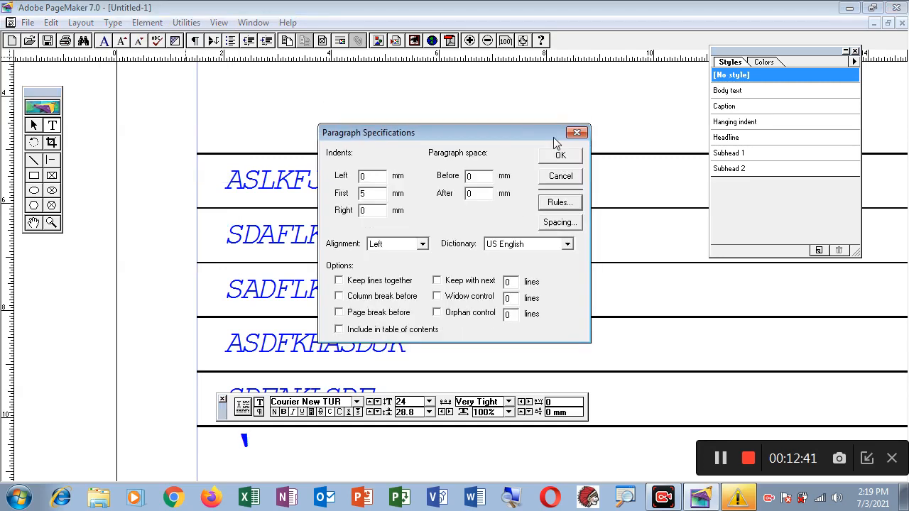
click(559, 156)
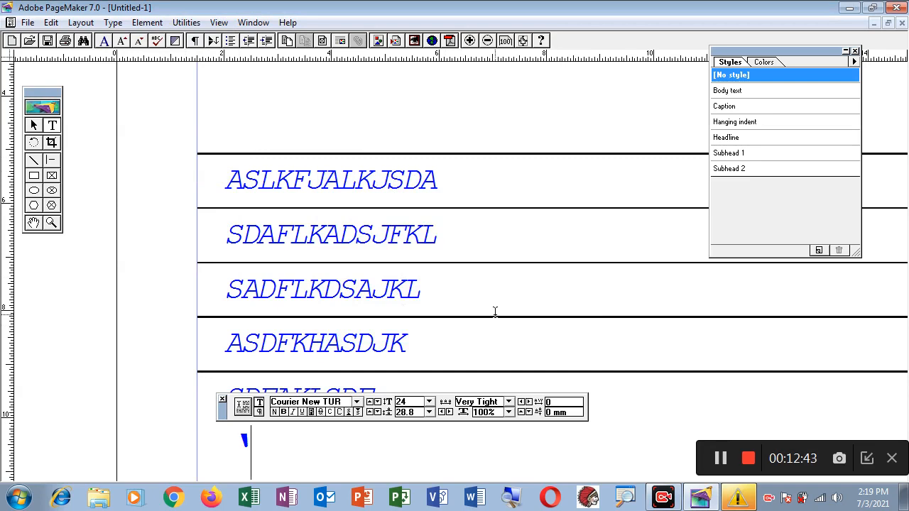
- Continue the sample text with ASDFKADJSF, SDAFKJASF and SDAFKJASD as three separate paragraphs
text(ASDFKADJSF)
key(Return)
text(SDAFKJASF)
key(Return)
text(SDAFKJASD)
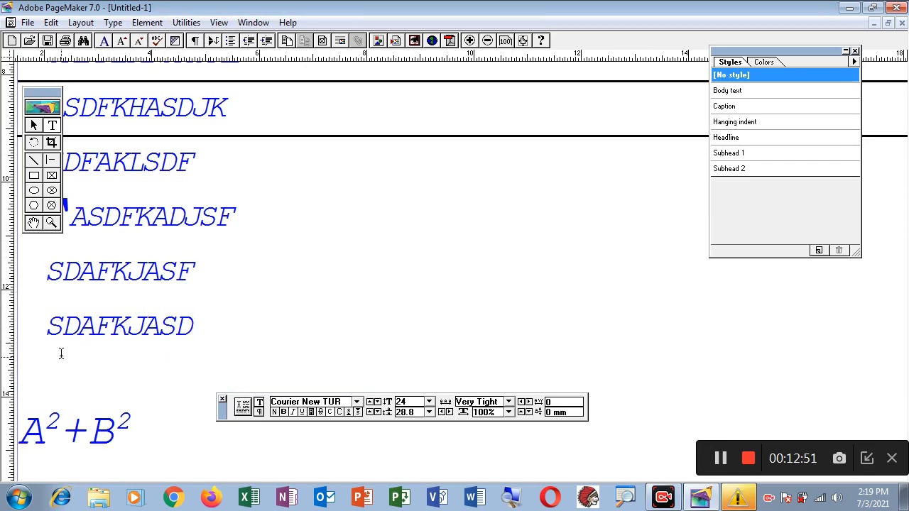
- Turn on the rule below the SDAFKJASD paragraph in Paragraph Rules and apply the paragraph specifications
click(113, 23)
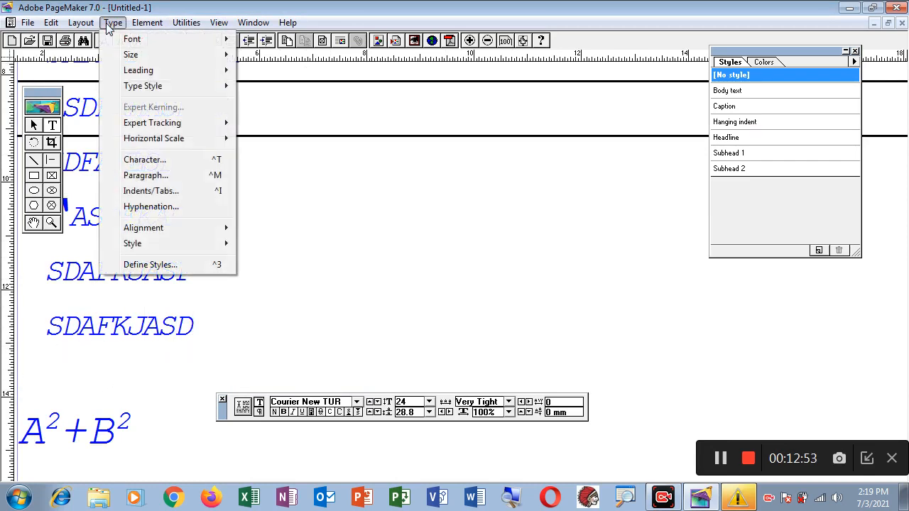
click(161, 178)
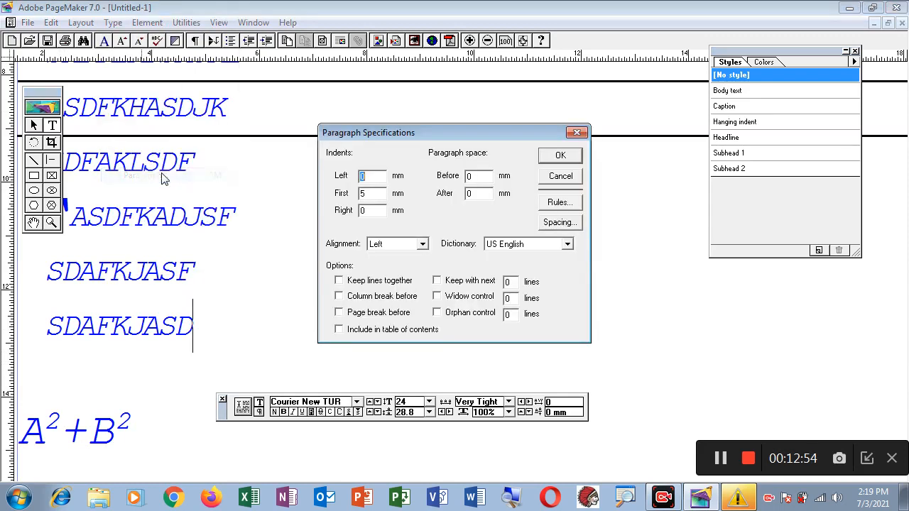
click(558, 203)
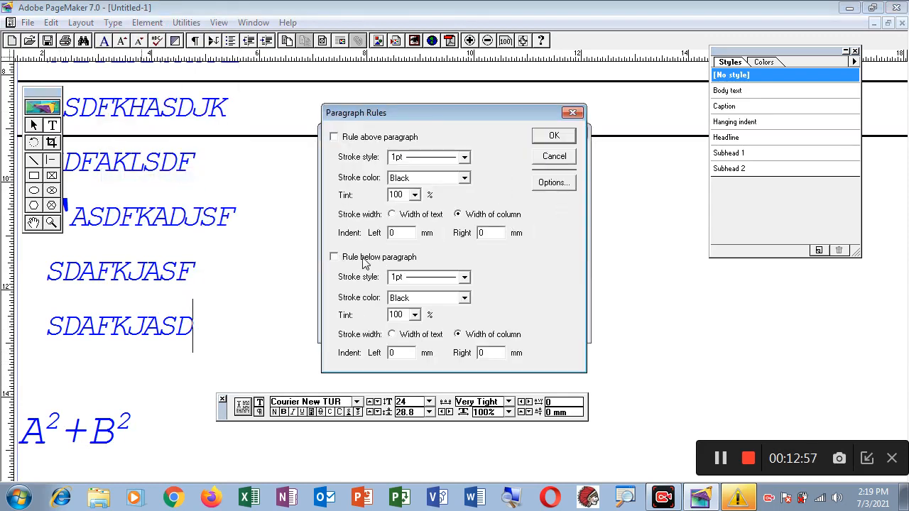
click(334, 258)
click(564, 140)
click(560, 157)
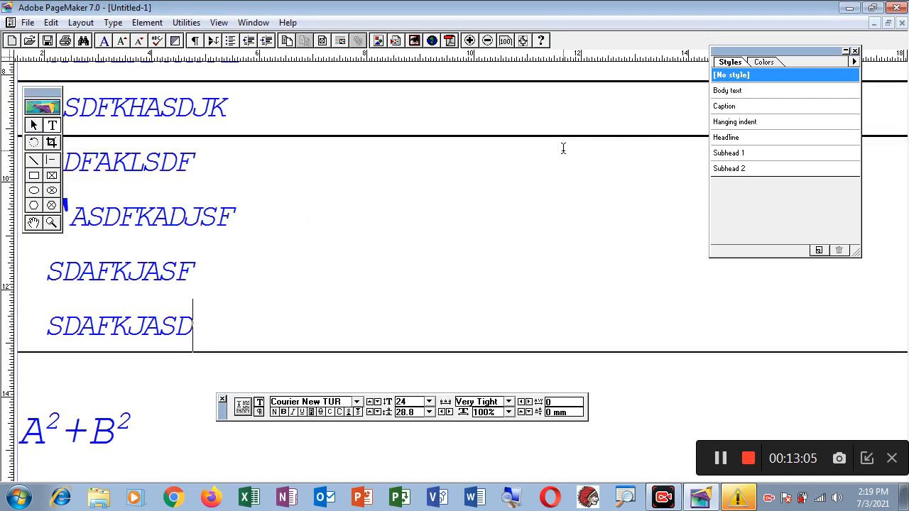
- Append SDAFADSFDSA to the ruled paragraph and add a new paragraph reading DAFDASFDSFASD beneath it
text(SDAFADSFDSA)
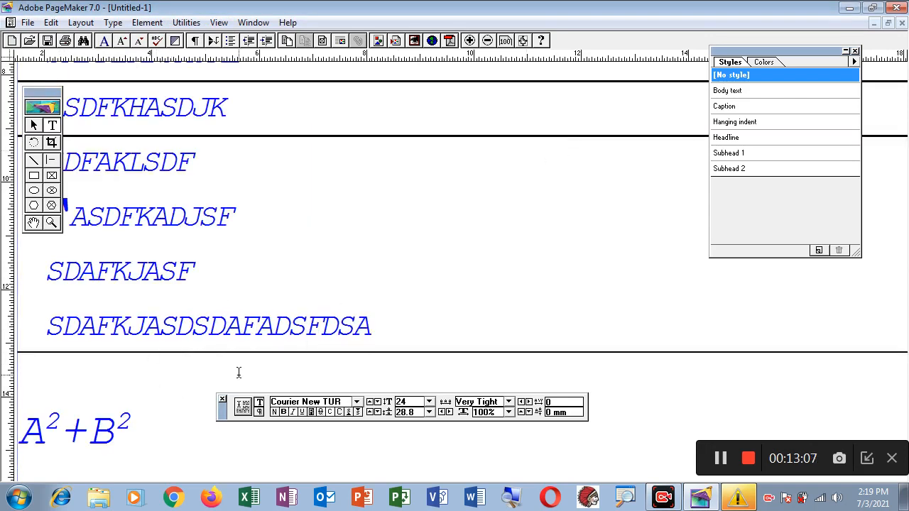
key(Return)
text(DAFDASFDSFASD)
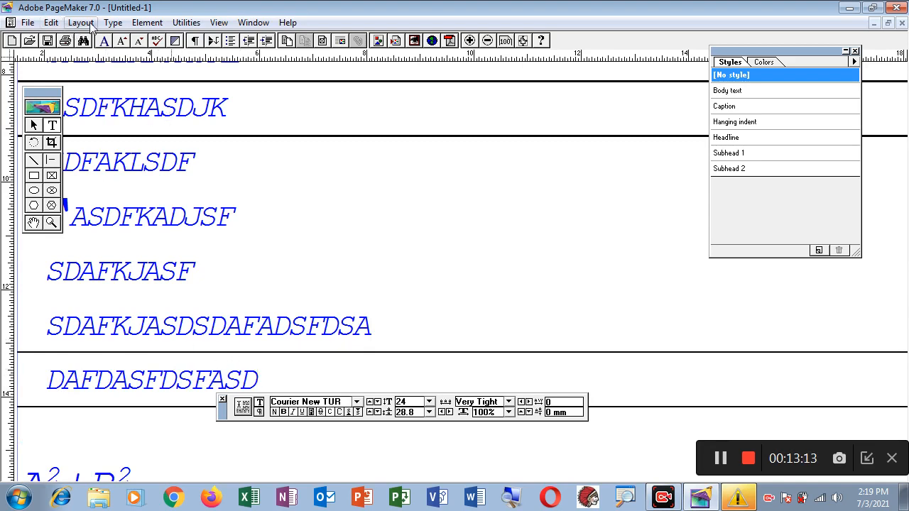
- View the Hyphenation settings for the current paragraph and close them without changes
click(113, 22)
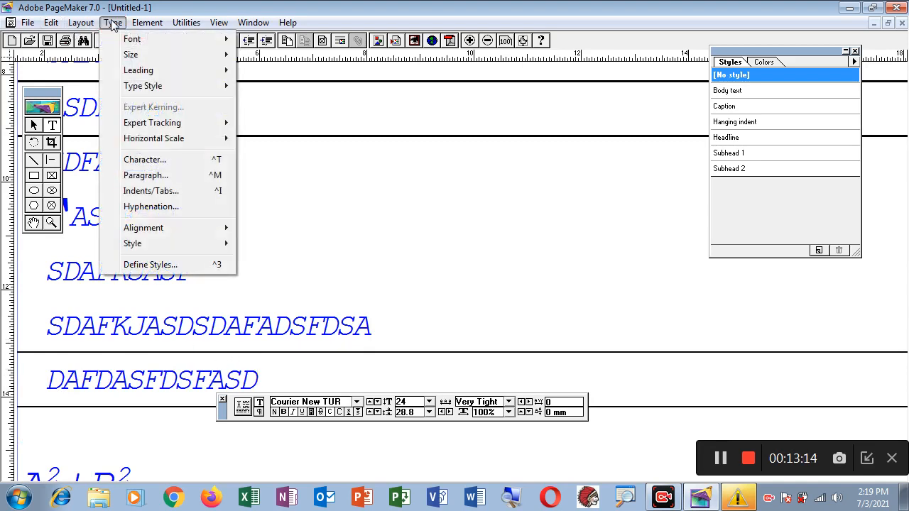
click(153, 207)
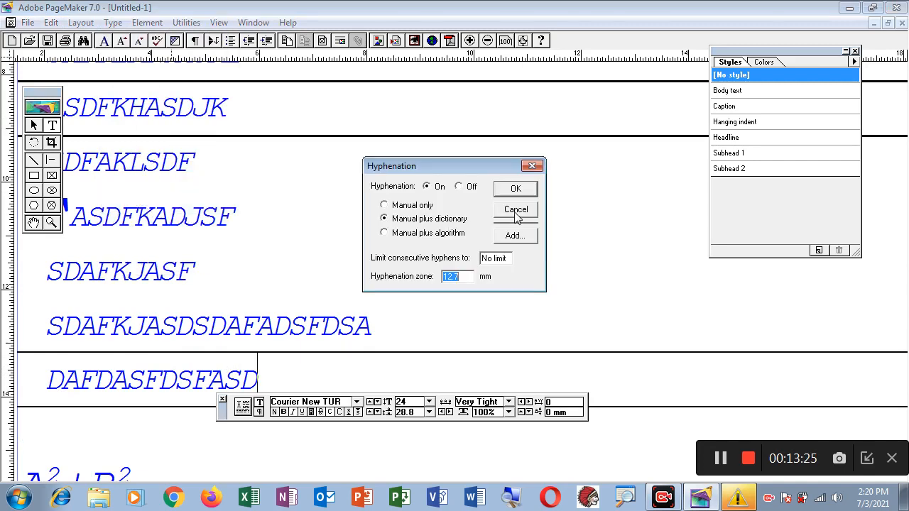
click(511, 210)
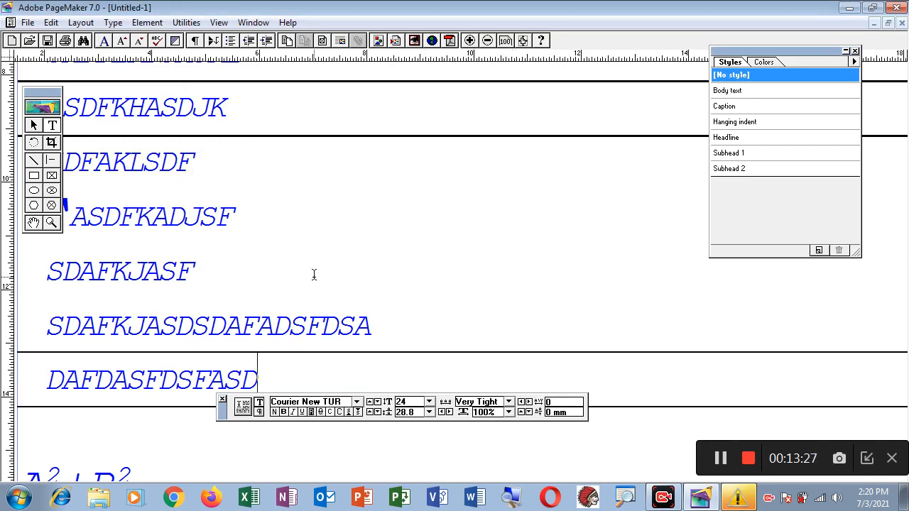
- Delete all the text in the sample story and show the emptied page at actual size
key(ctrl+a)
key(BackSpace)
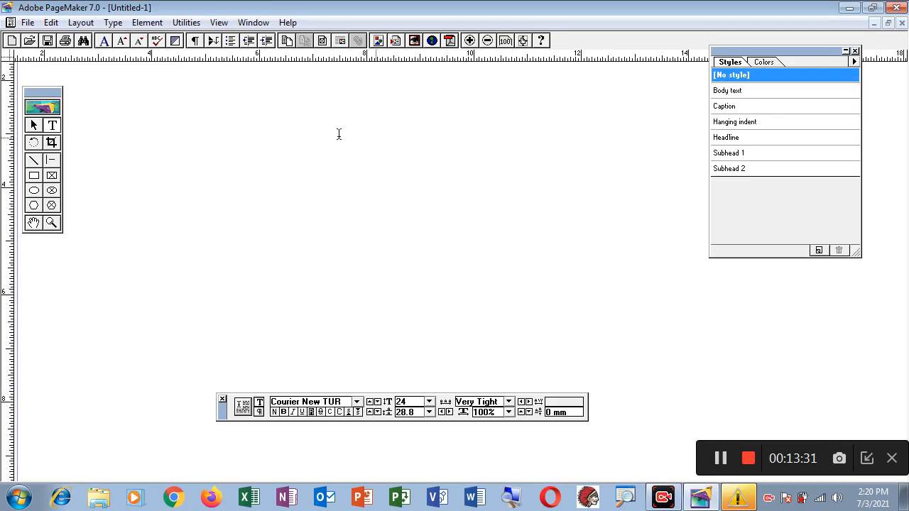
right_click(177, 118)
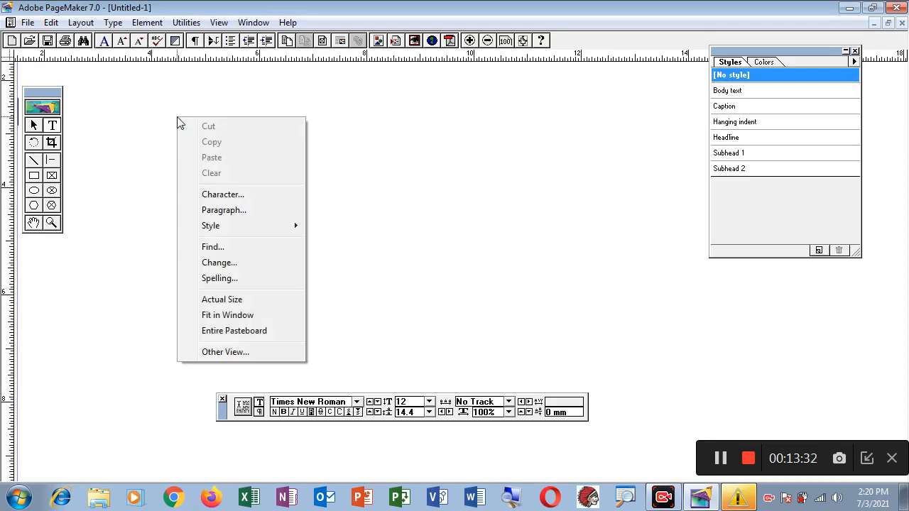
click(227, 299)
drag(457, 315, 310, 209)
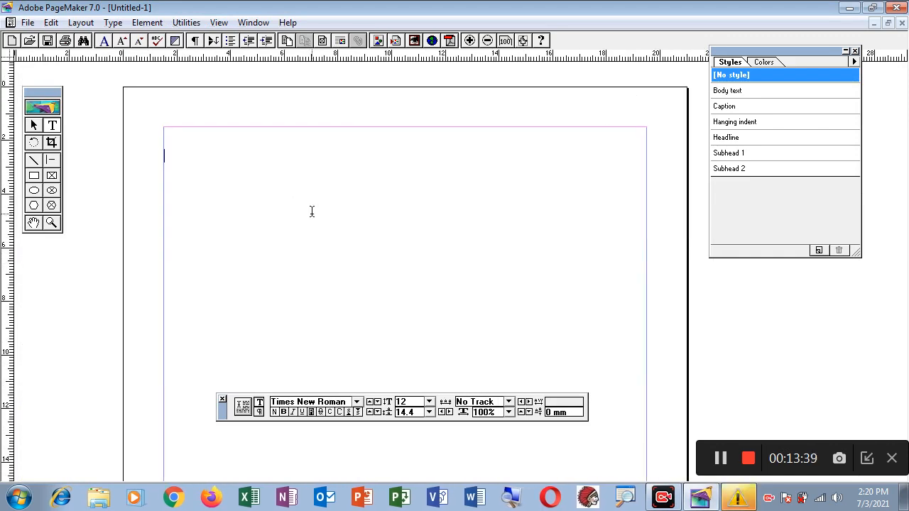
click(28, 25)
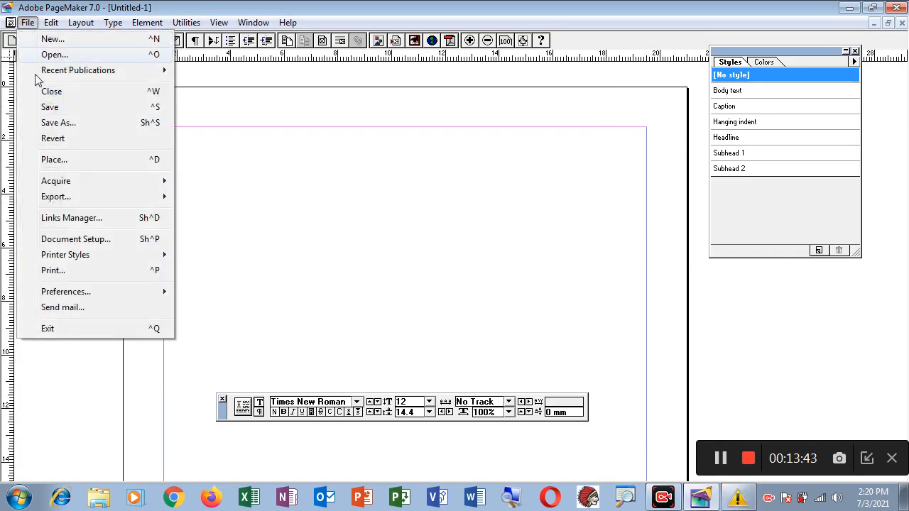
click(55, 159)
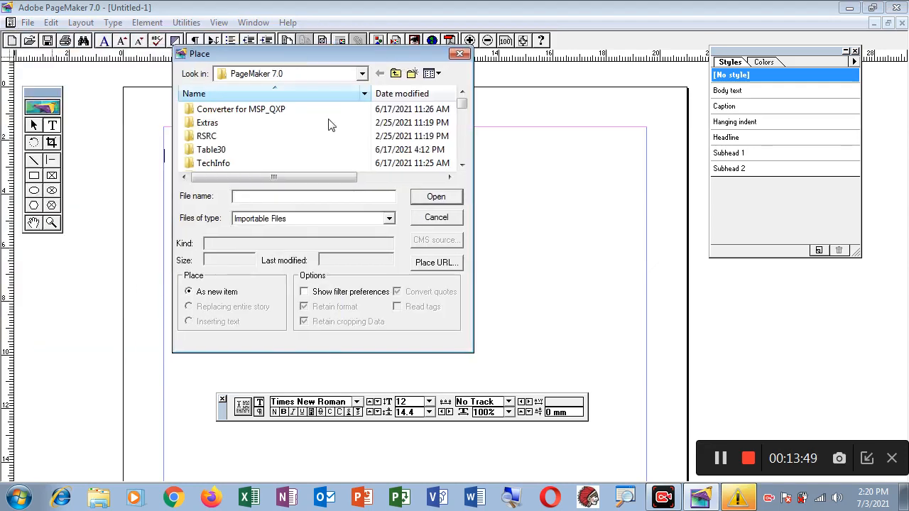
click(362, 73)
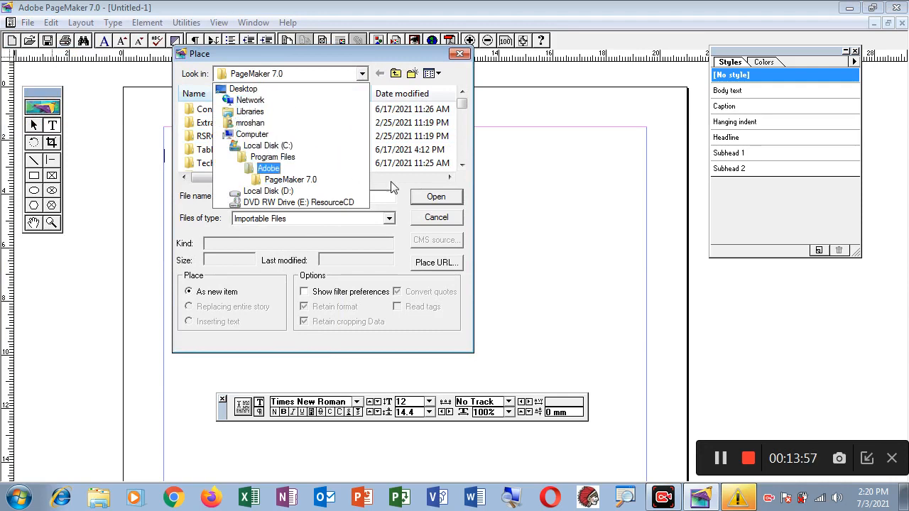
click(442, 223)
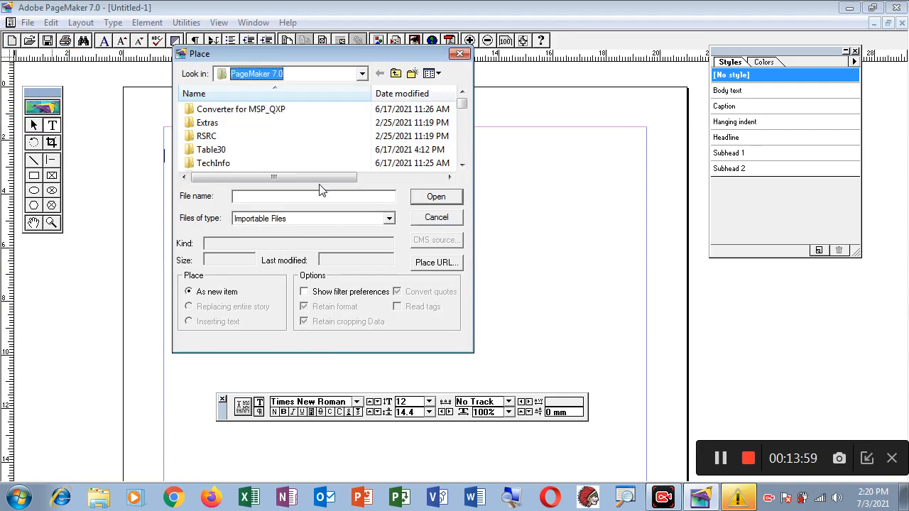
click(364, 74)
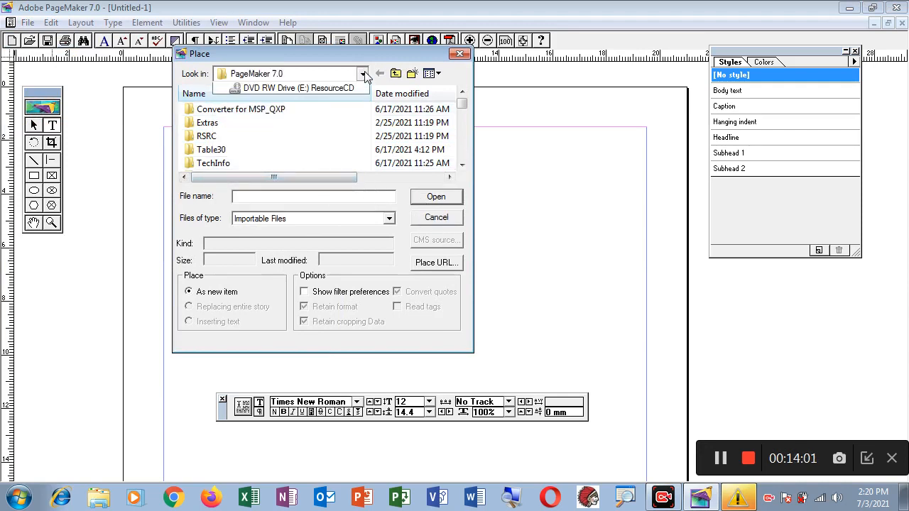
click(291, 89)
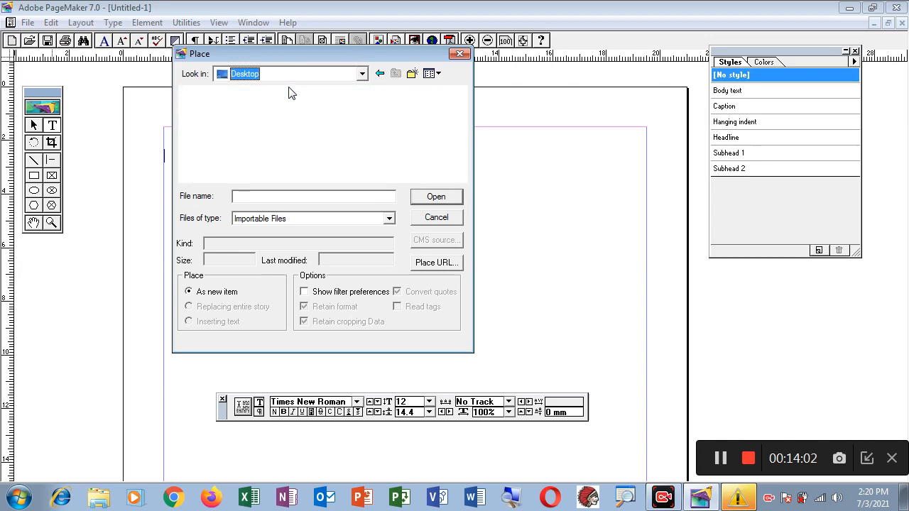
click(362, 74)
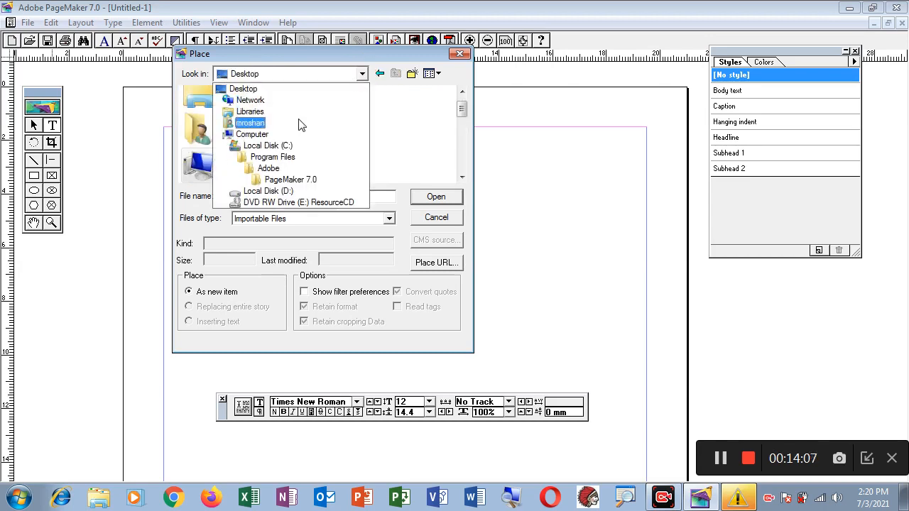
click(287, 145)
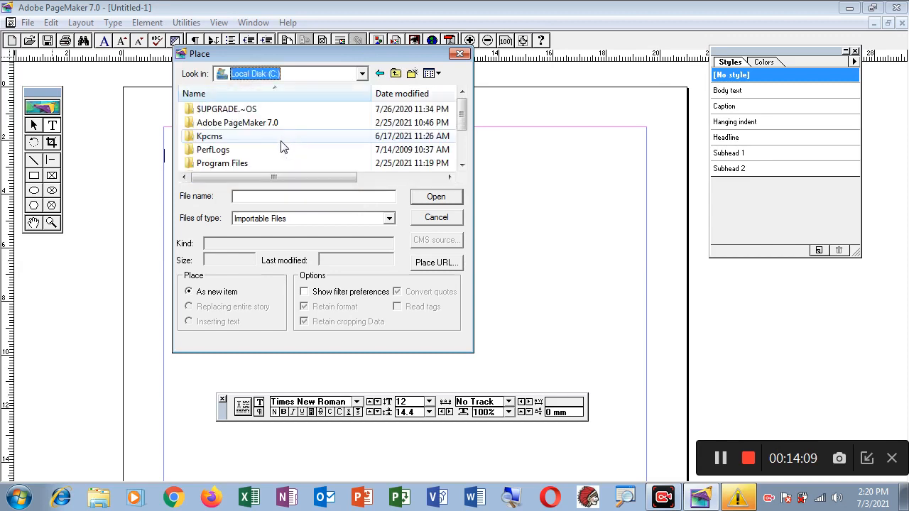
click(436, 217)
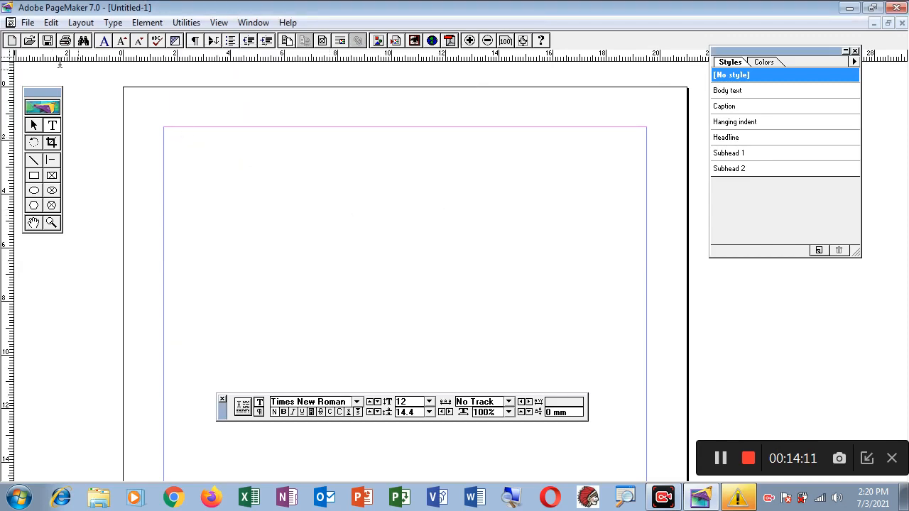
click(30, 22)
click(319, 182)
- Switch to Windows Explorer and open the clickbank1 text document from the Downloads folder in Notepad
click(19, 498)
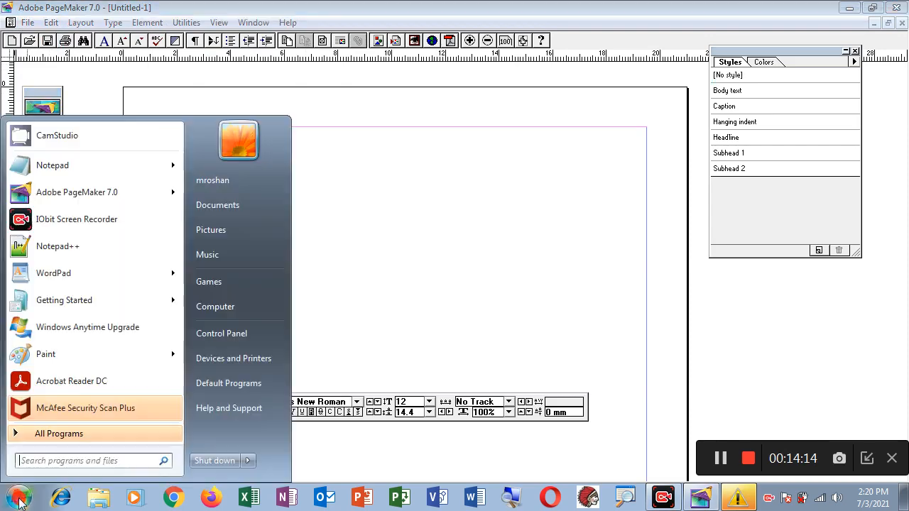
click(228, 206)
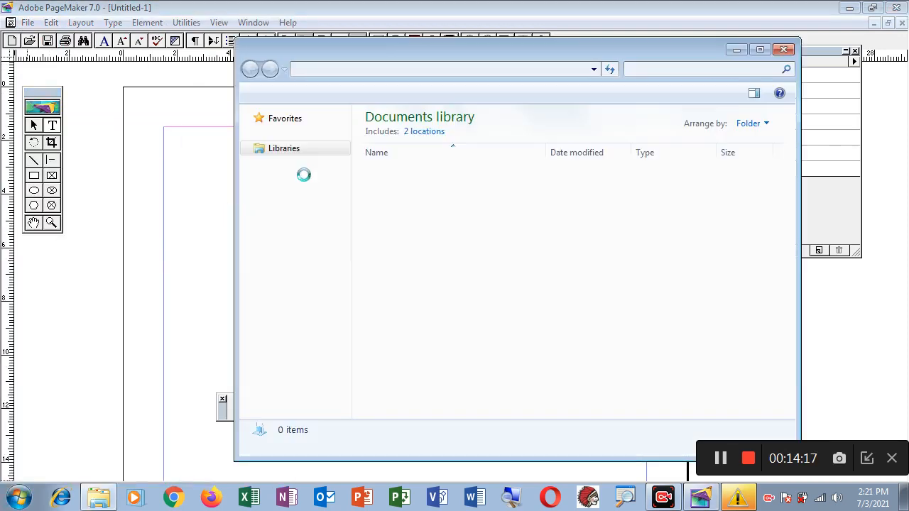
click(294, 147)
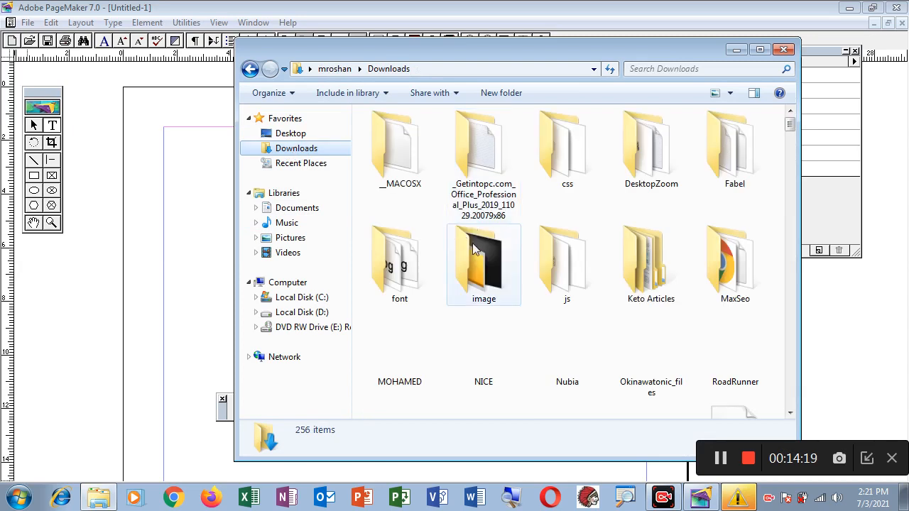
click(474, 245)
key(c)
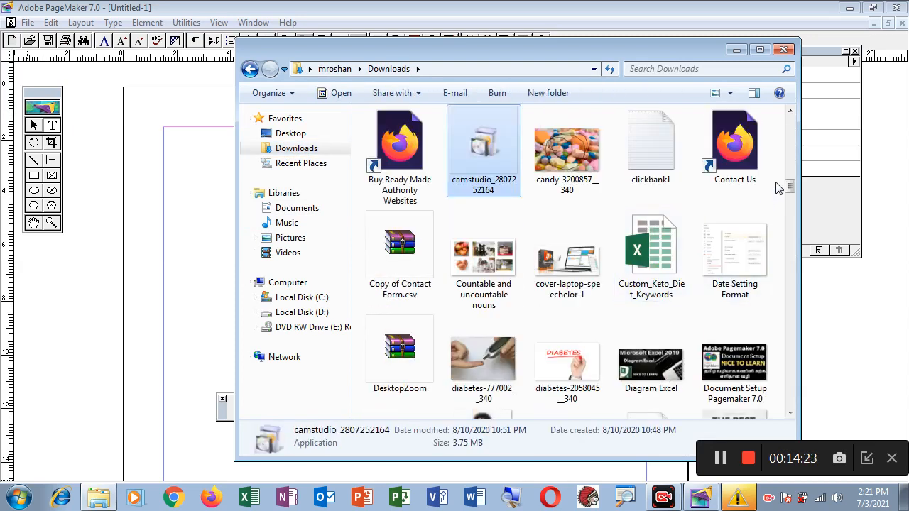
scroll(654, 294, down, 5)
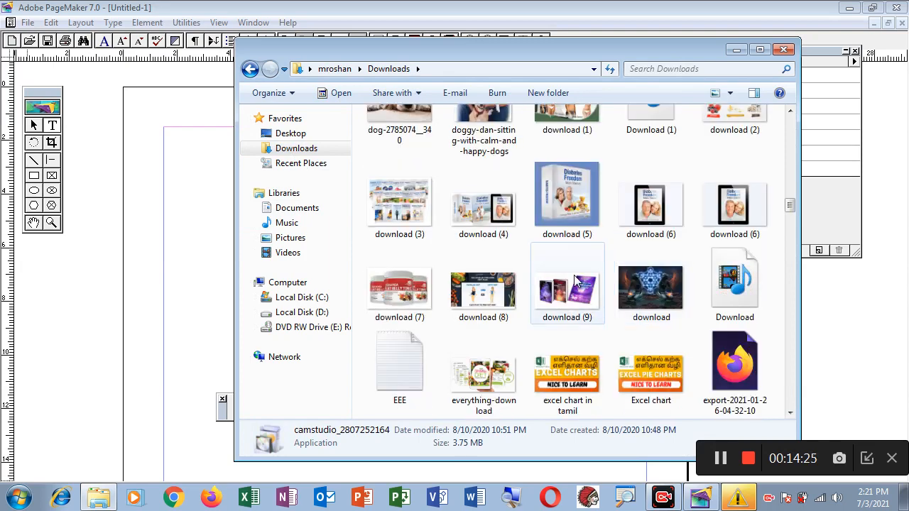
key(c)
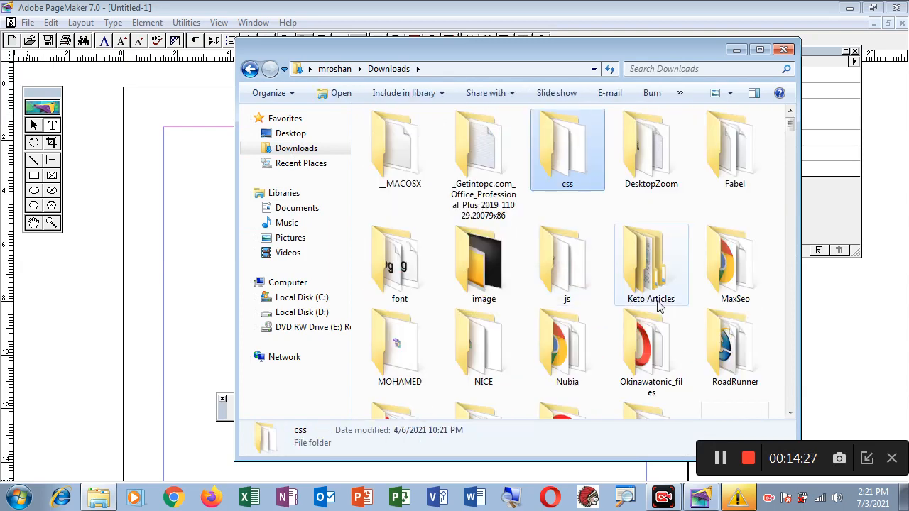
scroll(792, 143, down, 10)
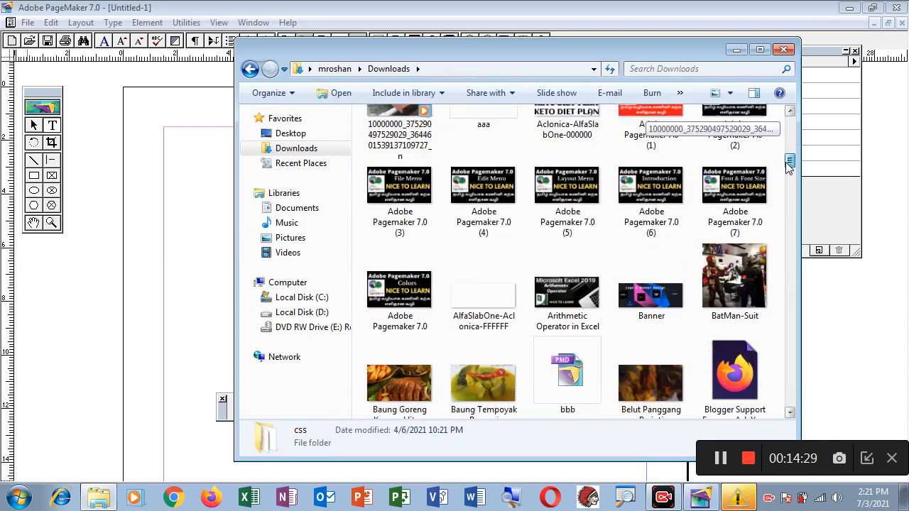
click(597, 298)
click(649, 295)
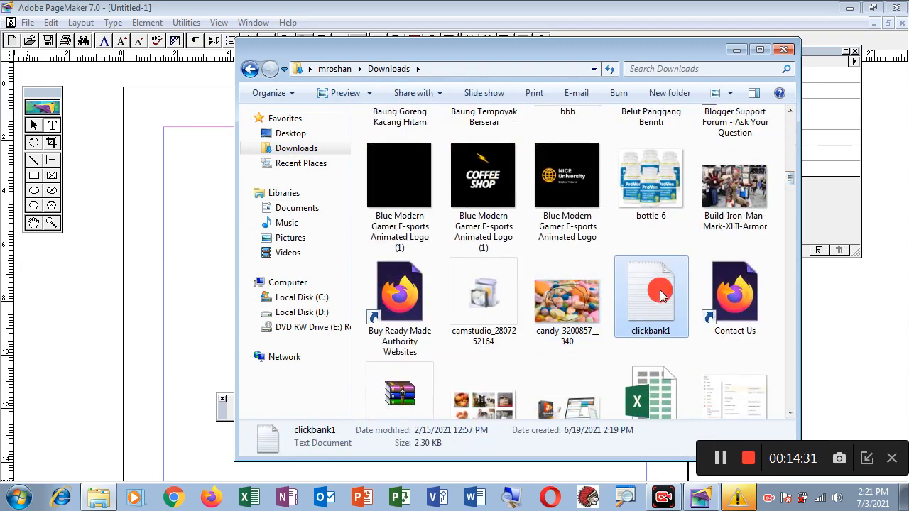
double_click(649, 294)
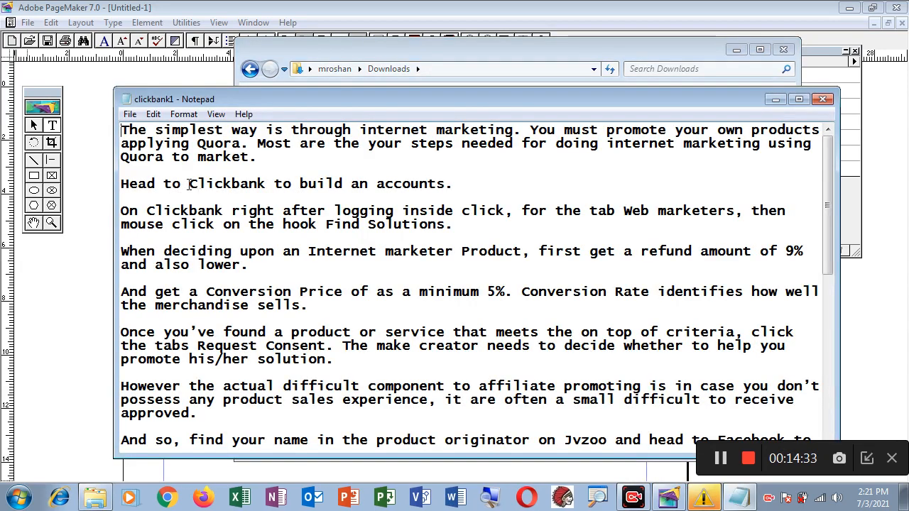
- Copy the clickbank1 text from "The simplest way" through "receive approved.", close the file and paste the text onto the empty PageMaker page
drag(122, 130, 495, 413)
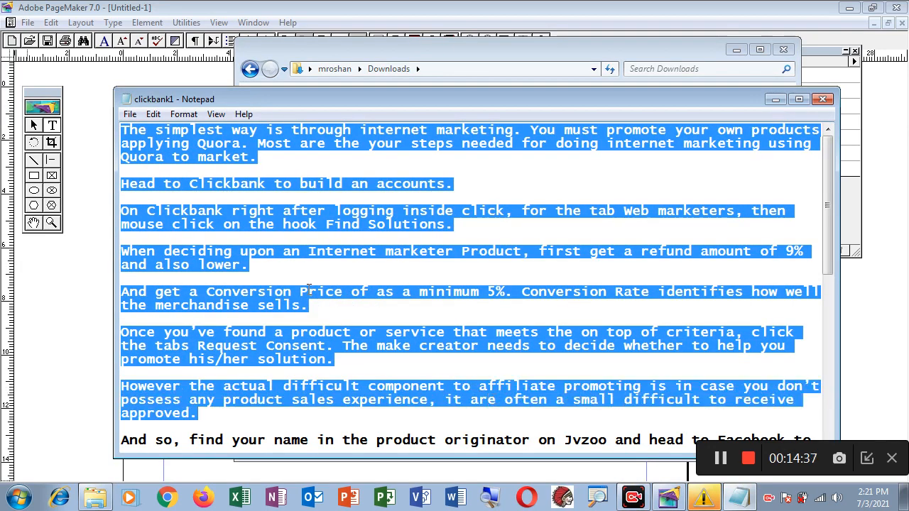
right_click(258, 220)
click(291, 259)
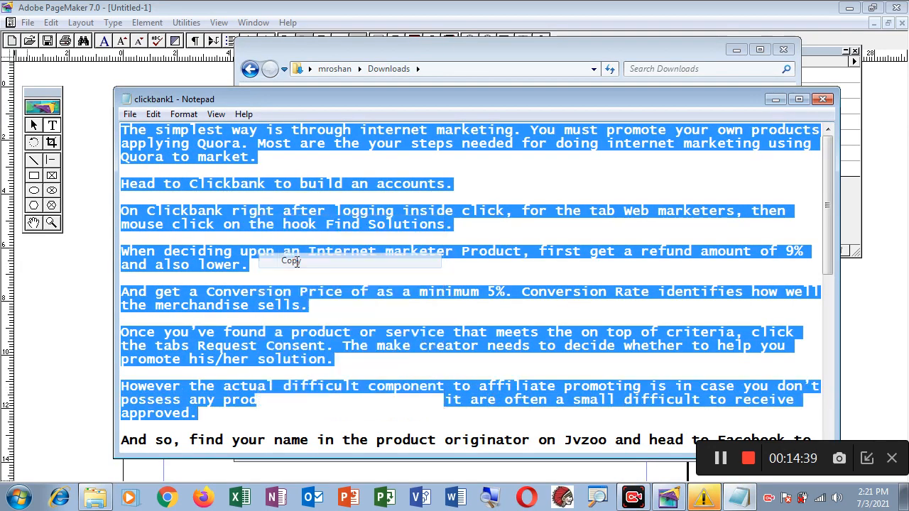
click(822, 99)
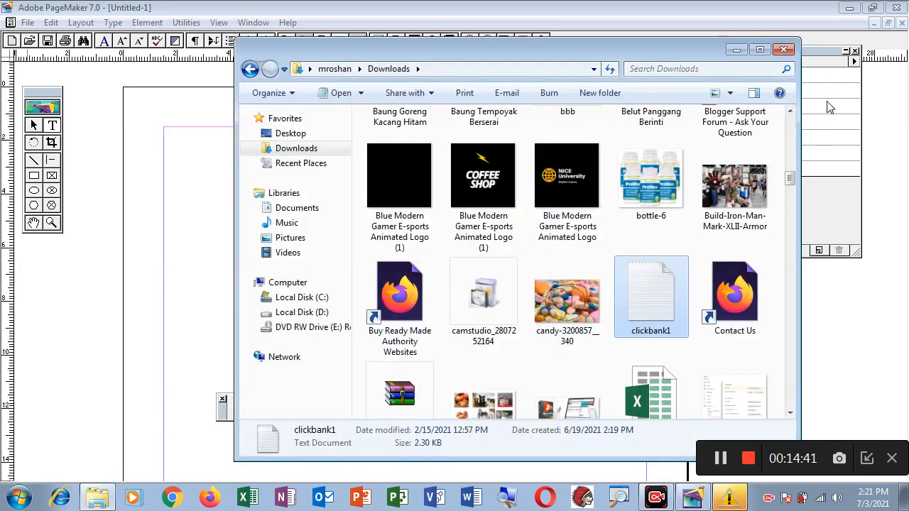
click(218, 182)
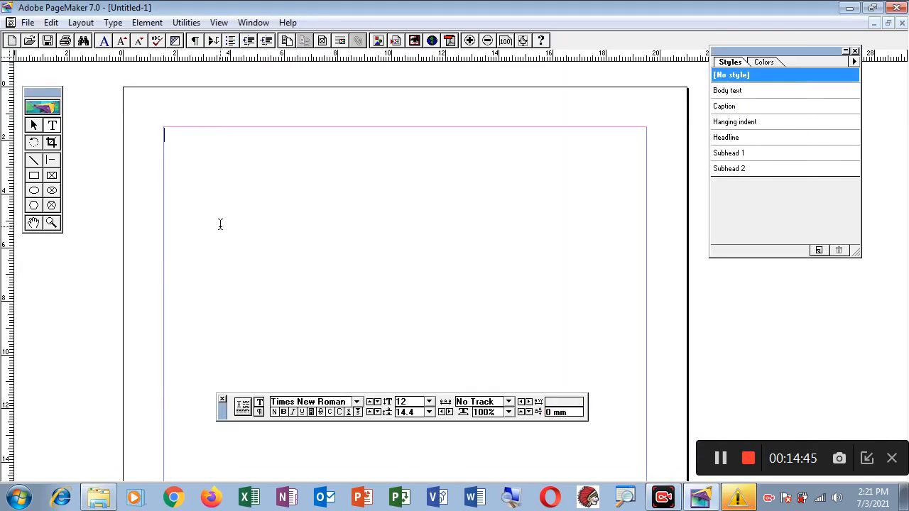
key(ctrl+v)
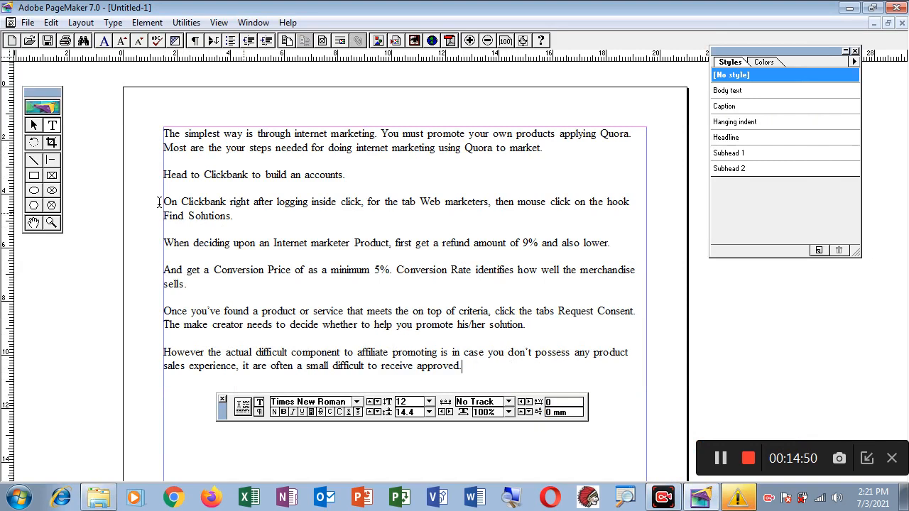
- Set the page's column guides to 2 columns
click(33, 125)
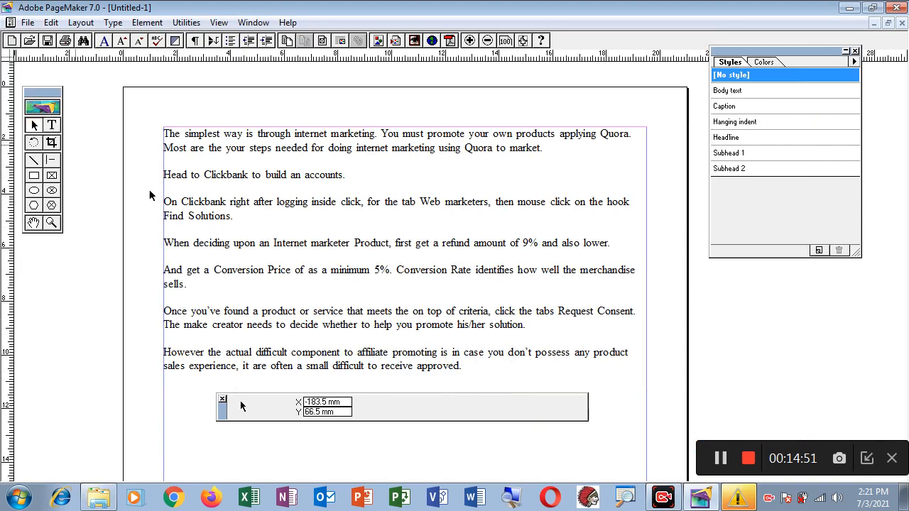
click(80, 22)
click(120, 145)
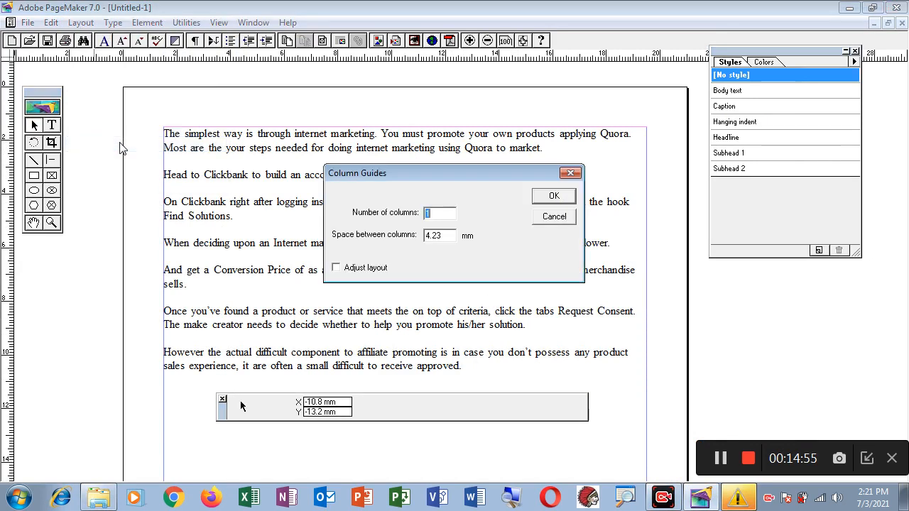
text(2)
click(554, 196)
- Narrow the pasted text block to the width of the first column and extend it downward to fit all its text
click(645, 373)
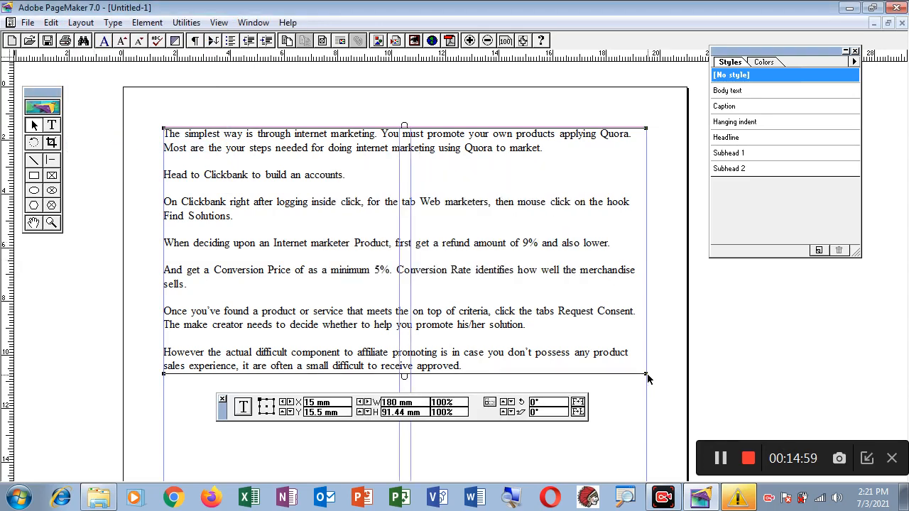
drag(648, 378, 399, 375)
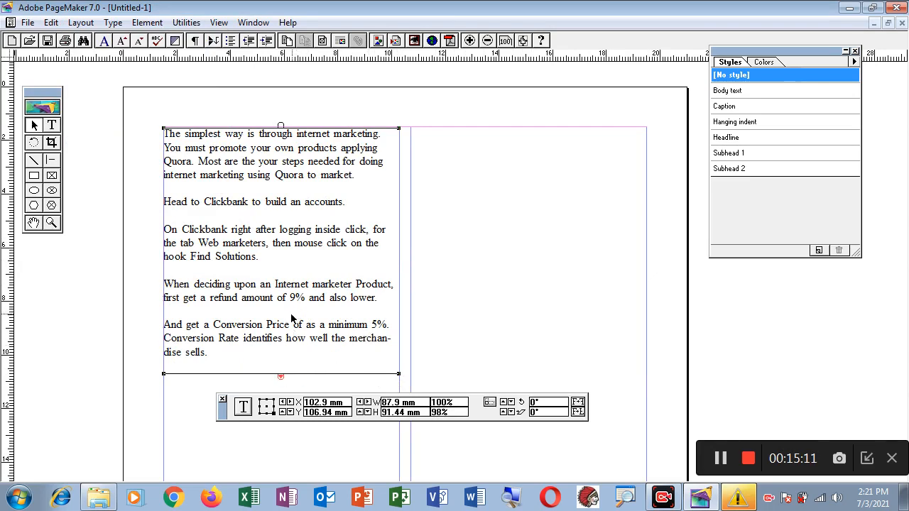
drag(303, 291, 387, 128)
drag(365, 214, 381, 370)
click(625, 300)
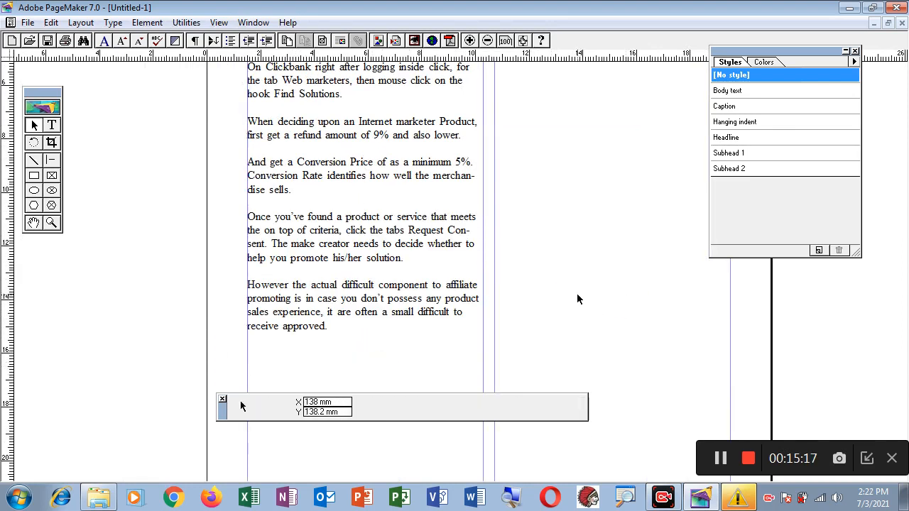
- Examine the line endings and hyphenated words throughout the first column's text at a larger magnification
key(ctrl+plus)
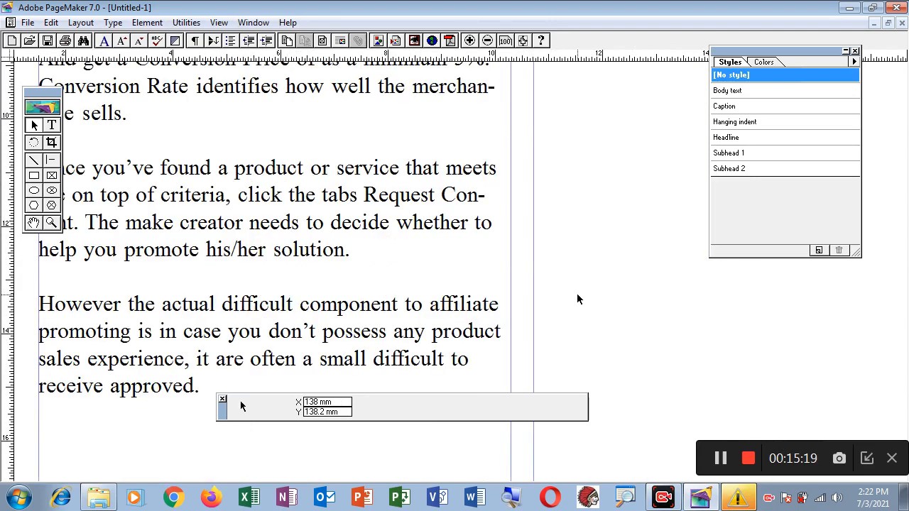
drag(500, 207, 497, 322)
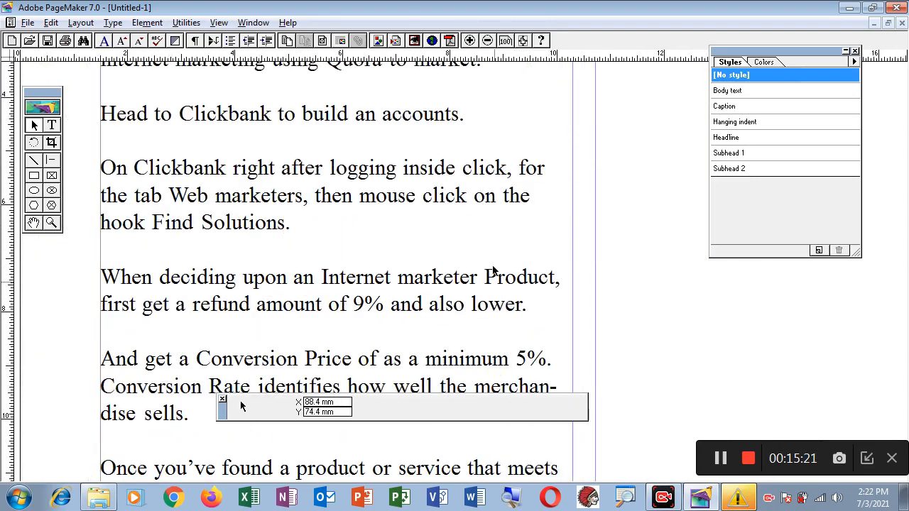
drag(488, 232, 517, 345)
drag(479, 242, 499, 309)
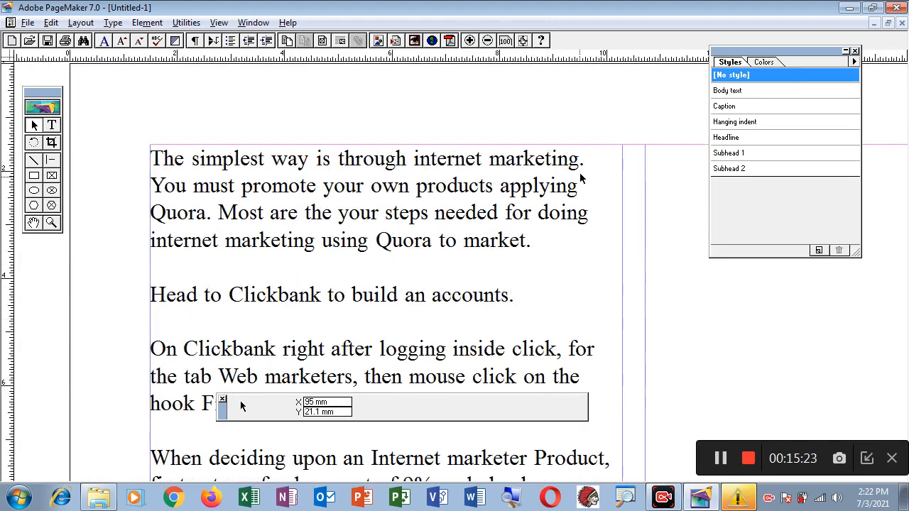
drag(571, 293, 536, 216)
drag(544, 319, 532, 217)
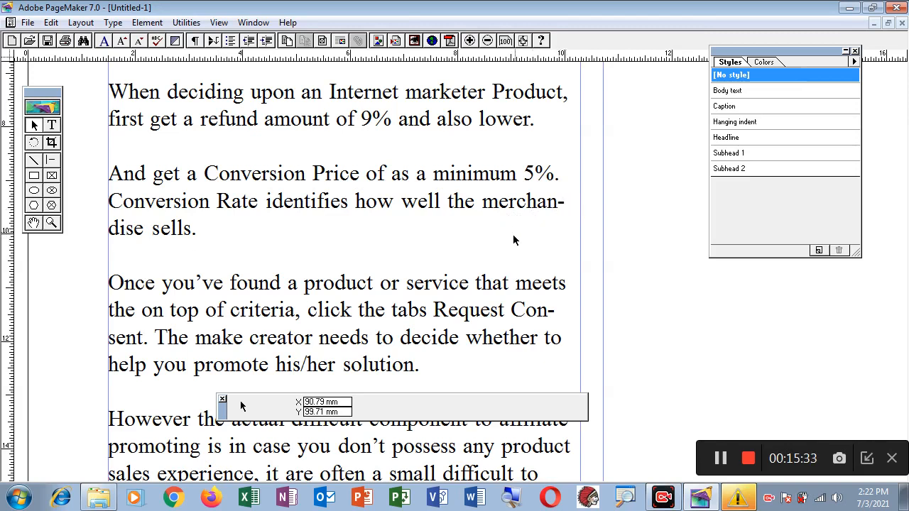
- Turn hyphenation off for all the text in the first column
drag(509, 264, 518, 188)
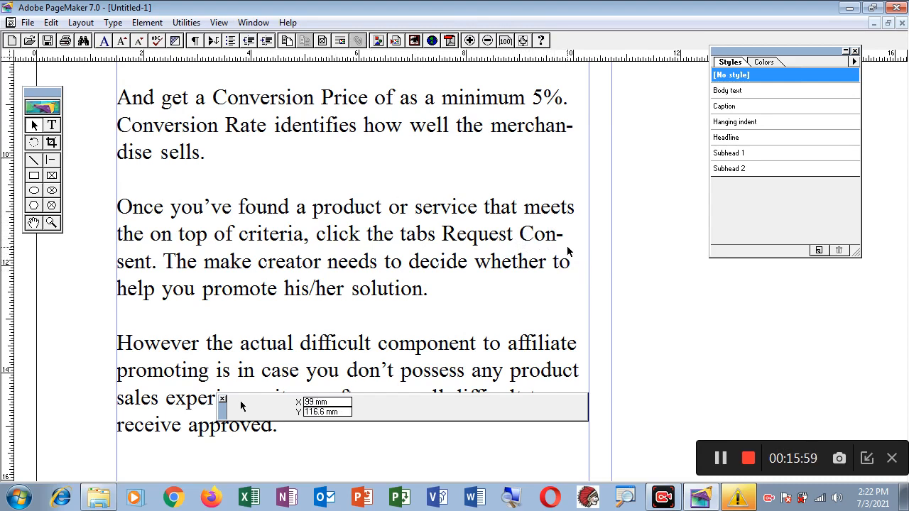
key(ctrl+1)
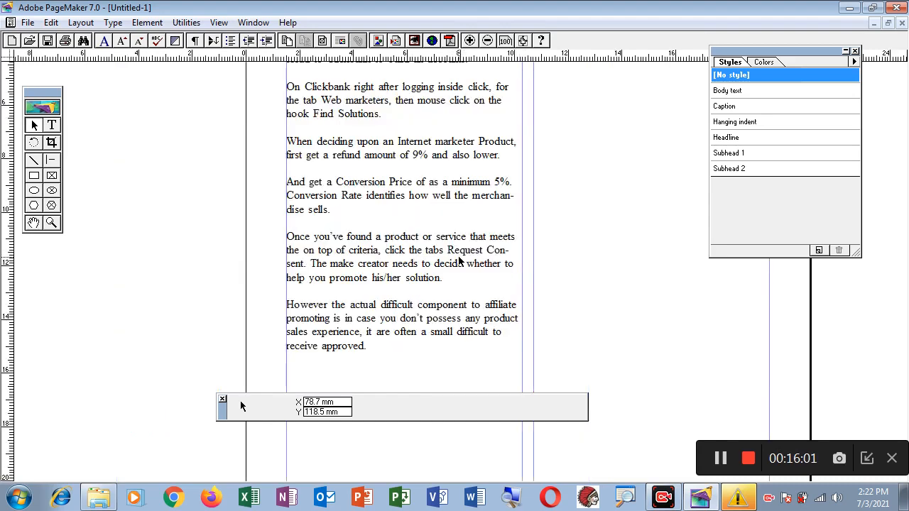
drag(412, 203, 393, 259)
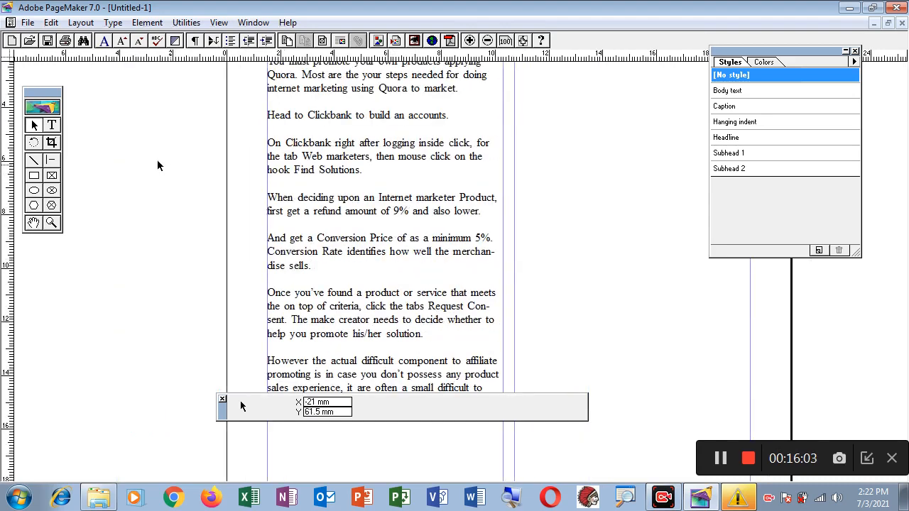
click(51, 125)
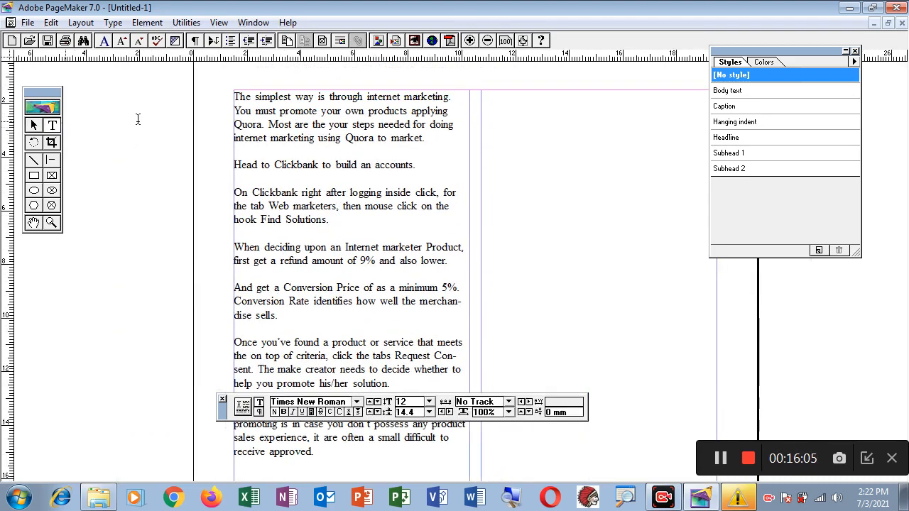
drag(235, 96, 460, 444)
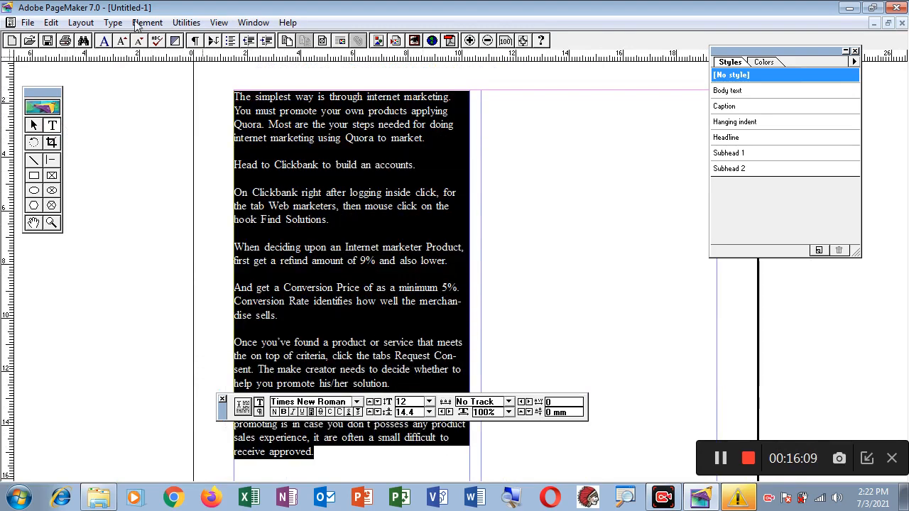
click(113, 22)
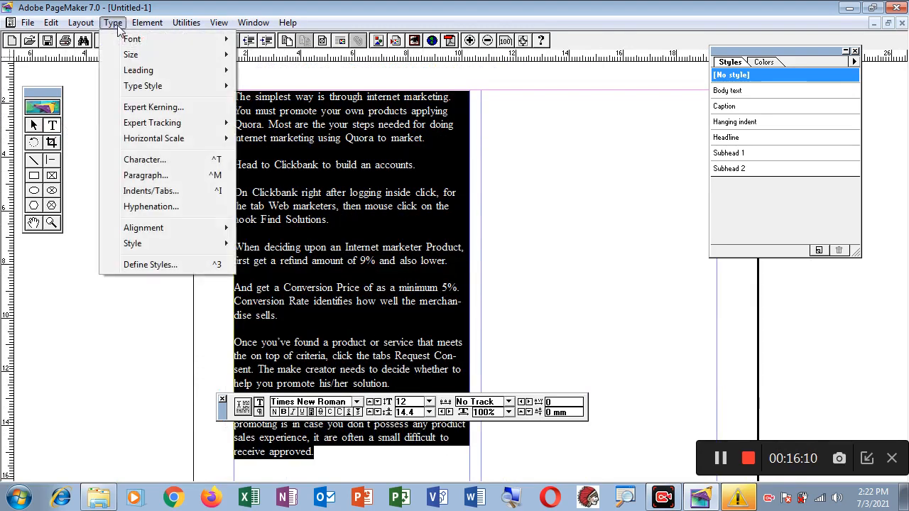
click(174, 212)
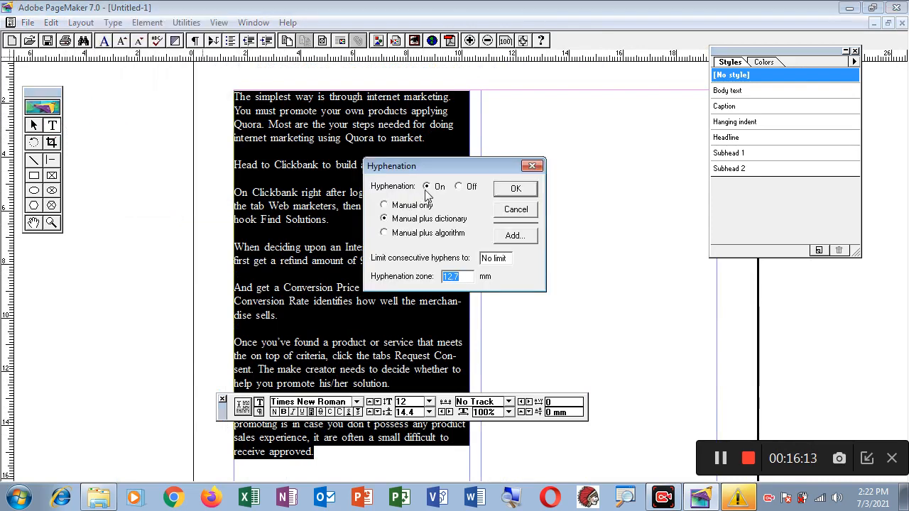
click(459, 187)
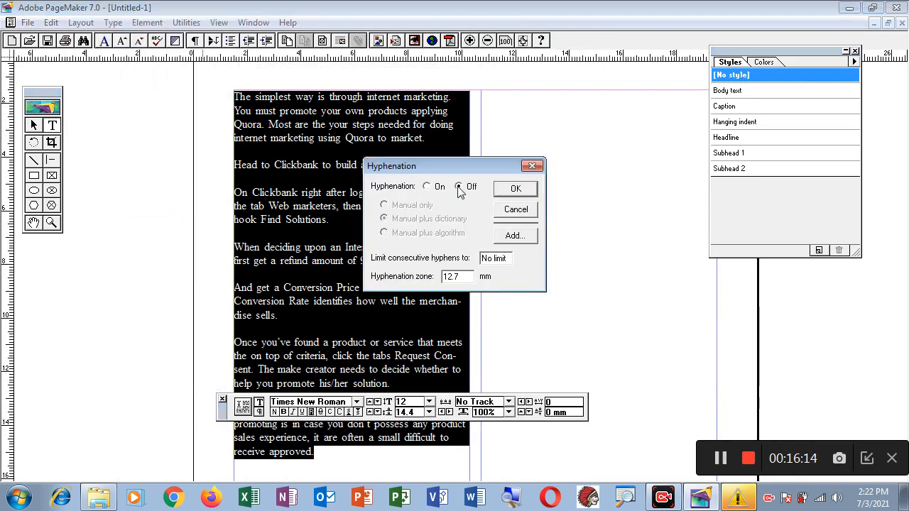
click(515, 190)
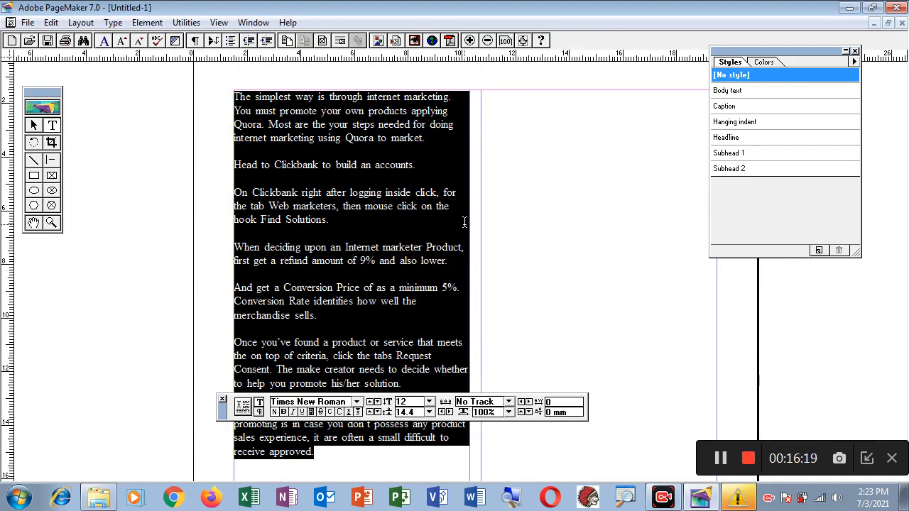
- Examine the line endings throughout the first column's unhyphenated text at a larger magnification
key(ctrl+2)
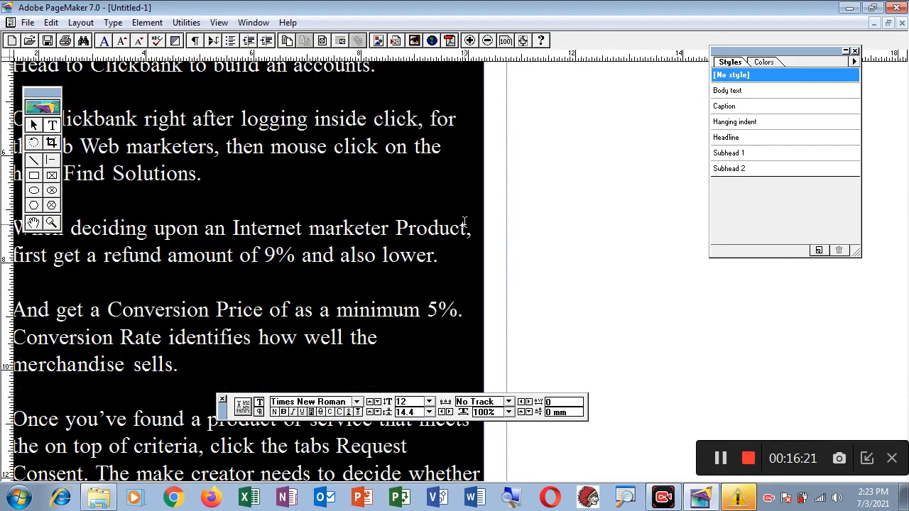
scroll(424, 274, up, 2)
drag(425, 274, 439, 337)
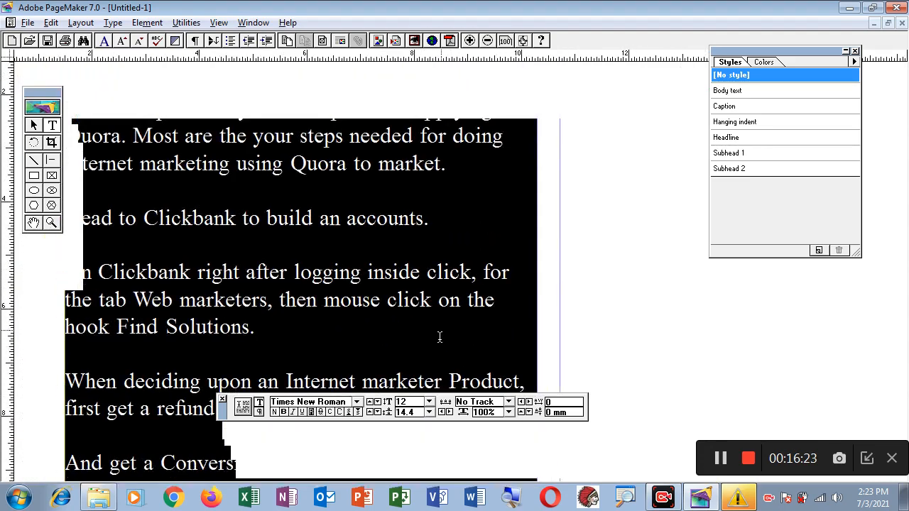
click(619, 311)
drag(410, 260, 402, 230)
drag(410, 323, 404, 245)
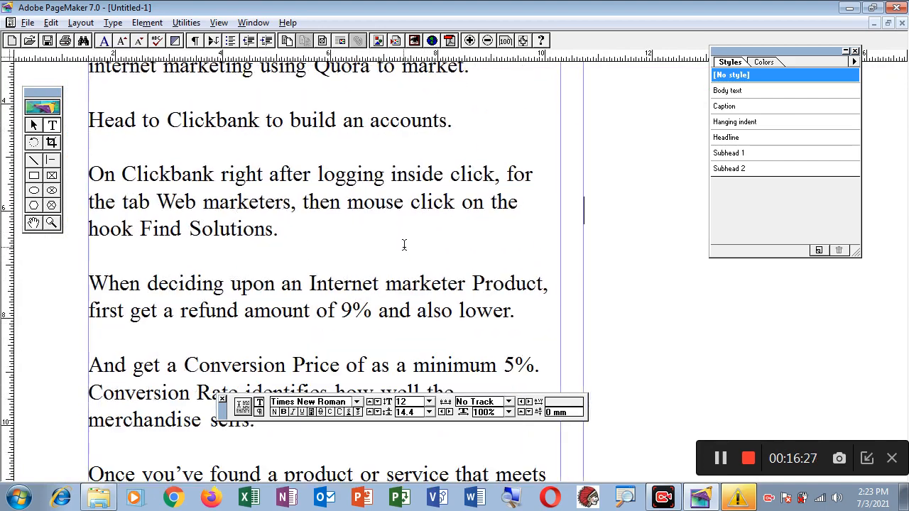
drag(402, 297, 404, 217)
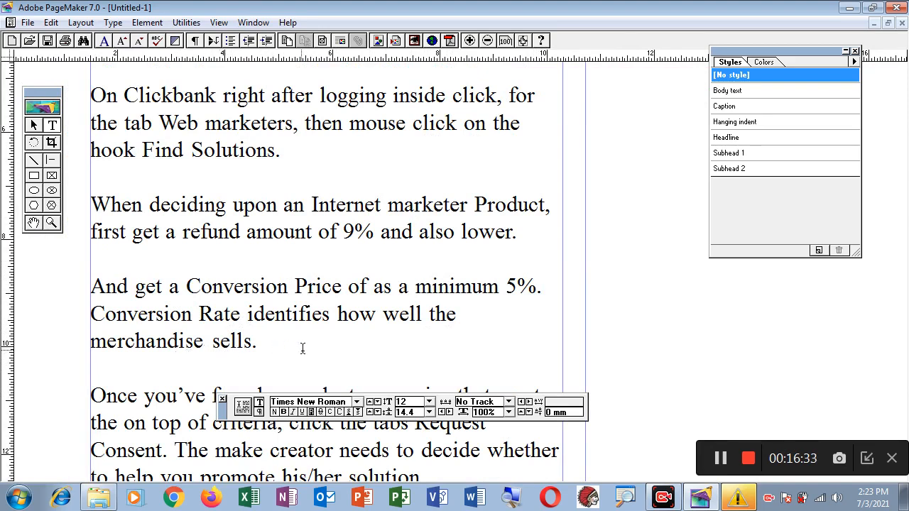
scroll(300, 347, down, 5)
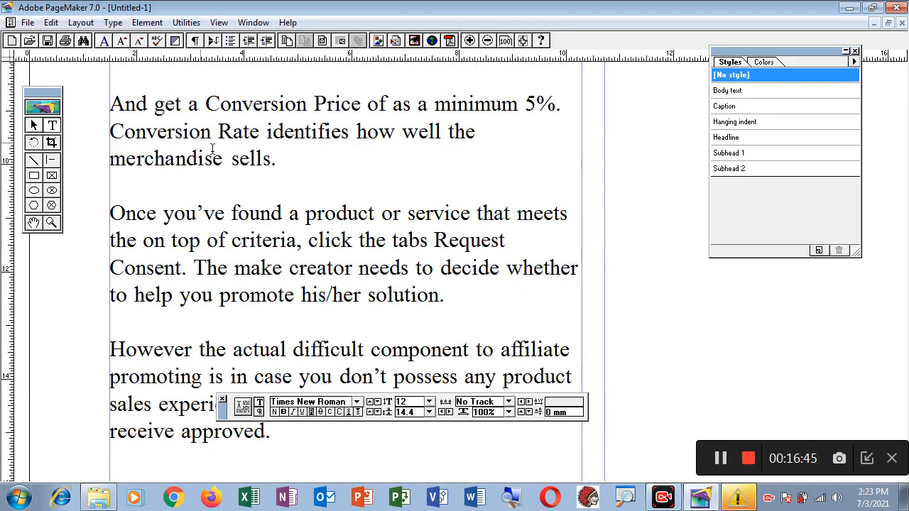
scroll(270, 223, up, 5)
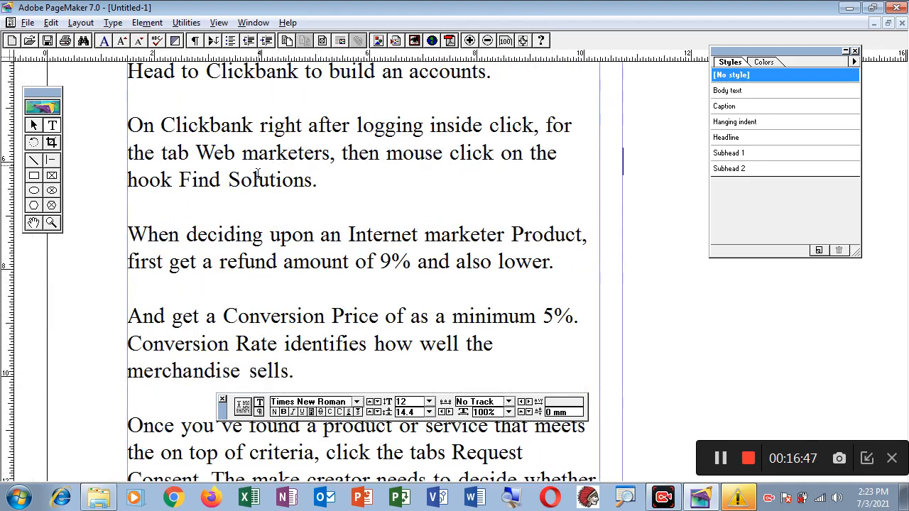
- Turn hyphenation on for all the text in the first column
key(ctrl+minus)
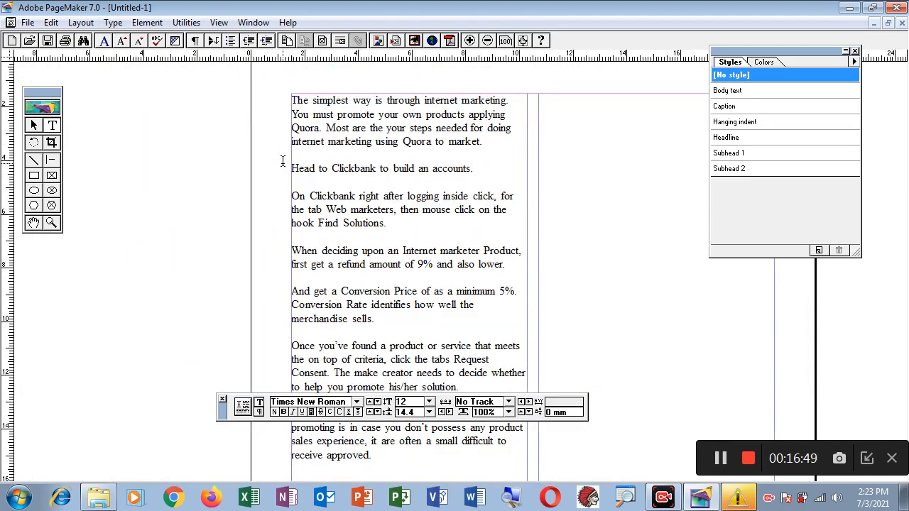
drag(293, 100, 422, 251)
drag(289, 98, 525, 459)
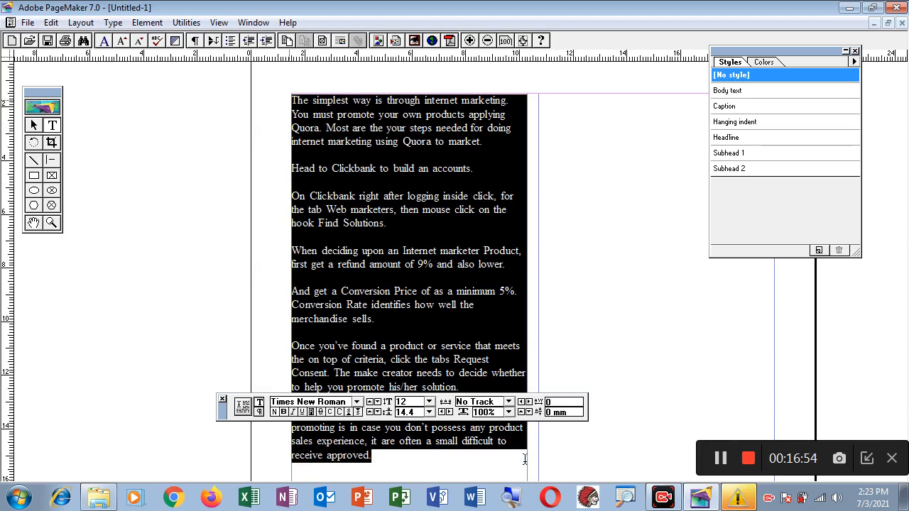
click(114, 23)
click(162, 207)
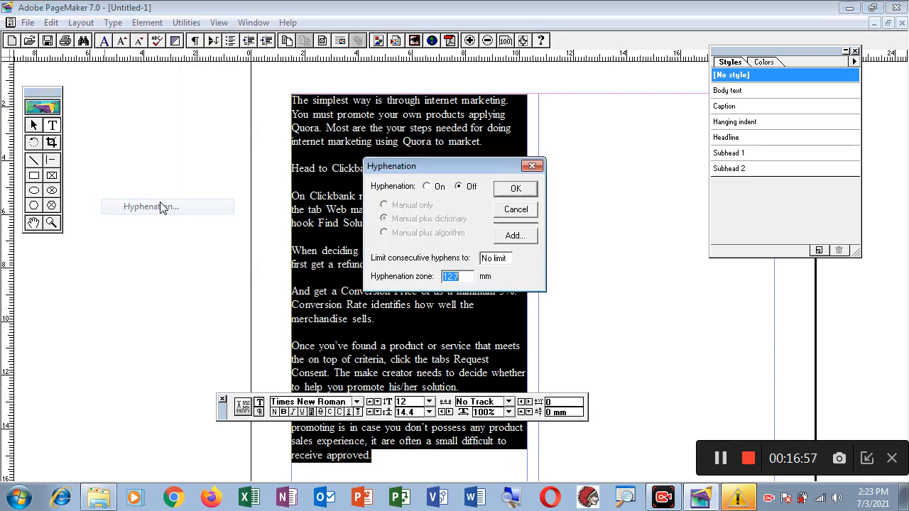
click(426, 186)
click(517, 189)
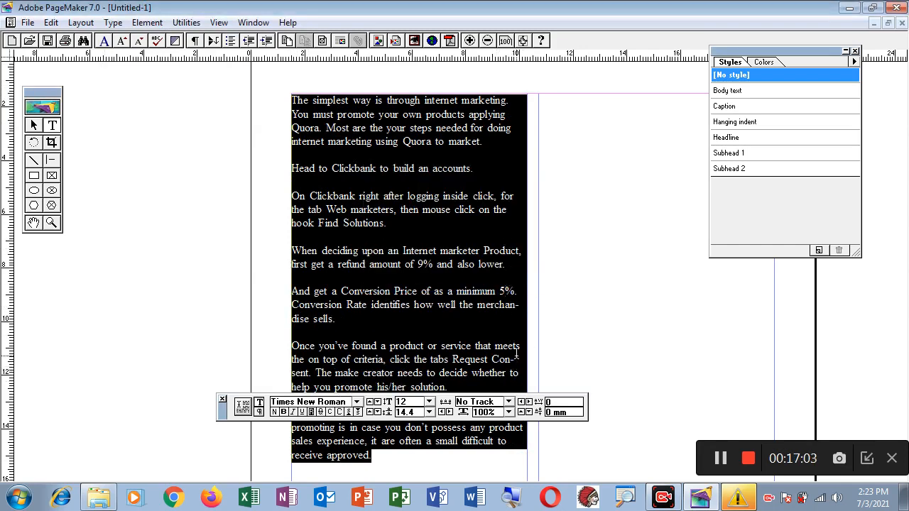
- Examine the word breaks at the line ends of the "And get a Conversion Price" and "Once you've found a product" paragraphs up close
key(ctrl+2)
key(ctrl+4)
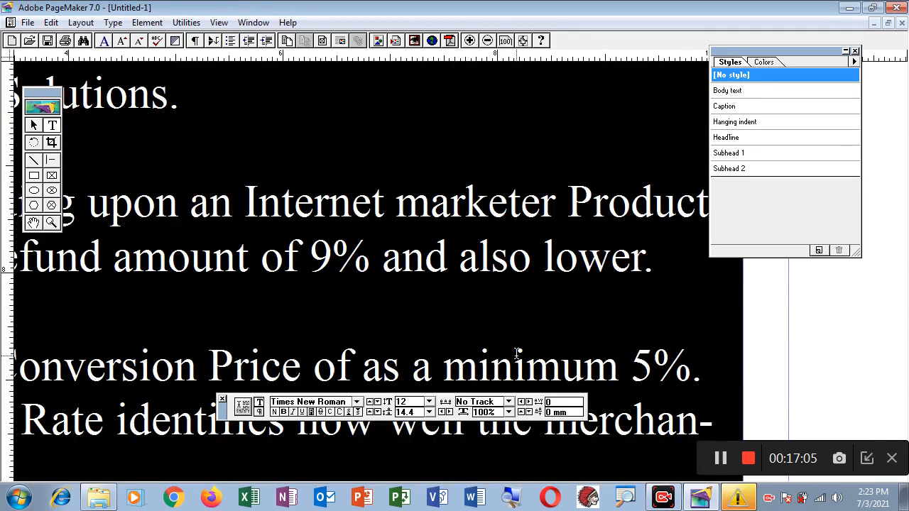
drag(563, 330, 438, 215)
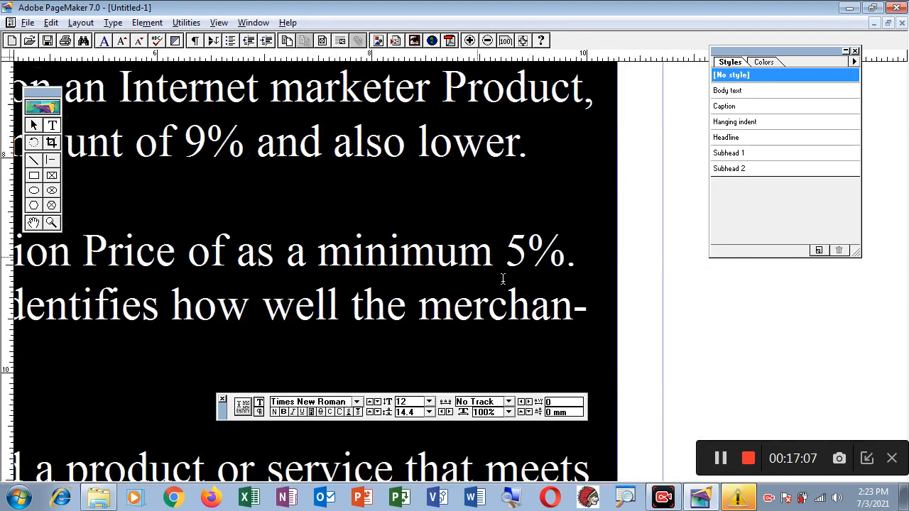
click(584, 313)
scroll(517, 319, down, 3)
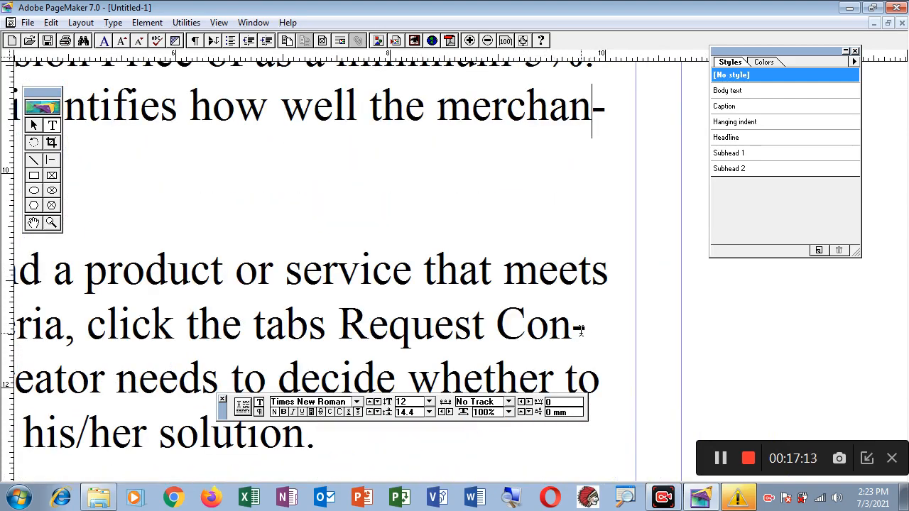
key(ctrl+minus)
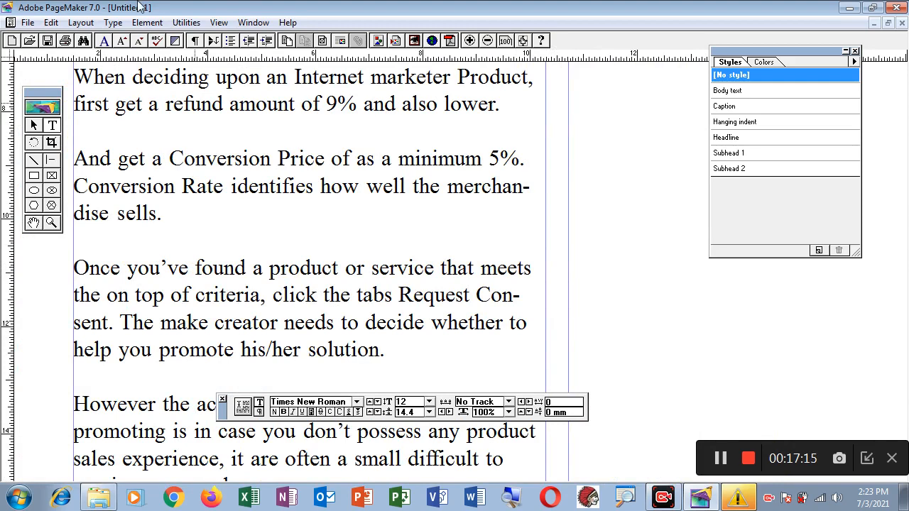
click(110, 22)
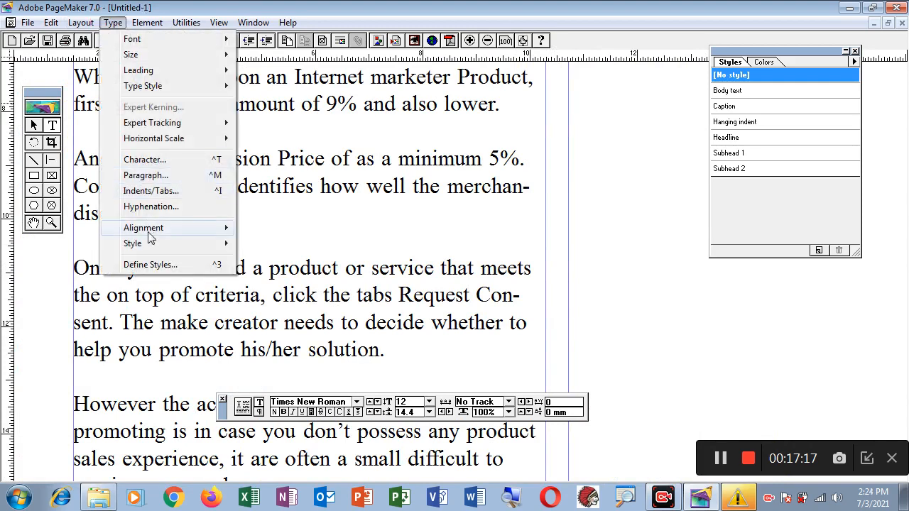
mouse_move(156, 235)
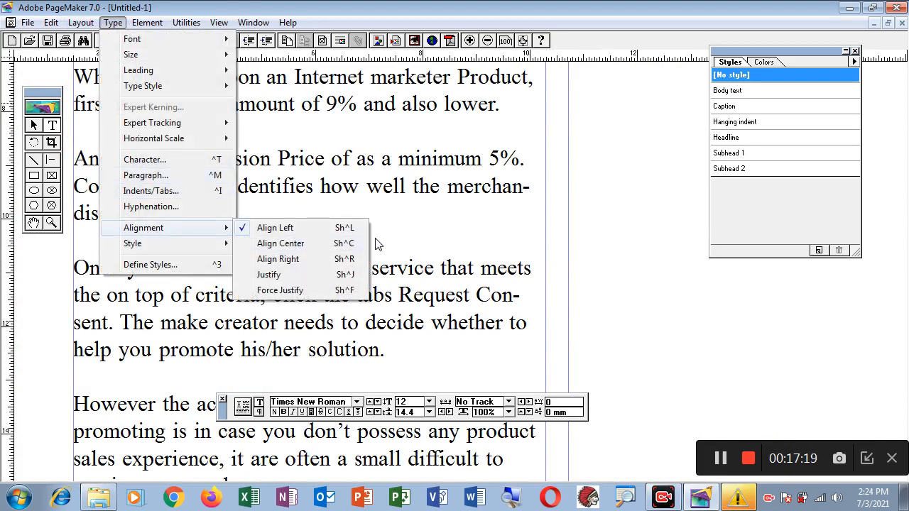
click(398, 237)
- Right-align the two paragraphs from "And get a Conversion Price" through "his/her solution."
drag(78, 157, 389, 353)
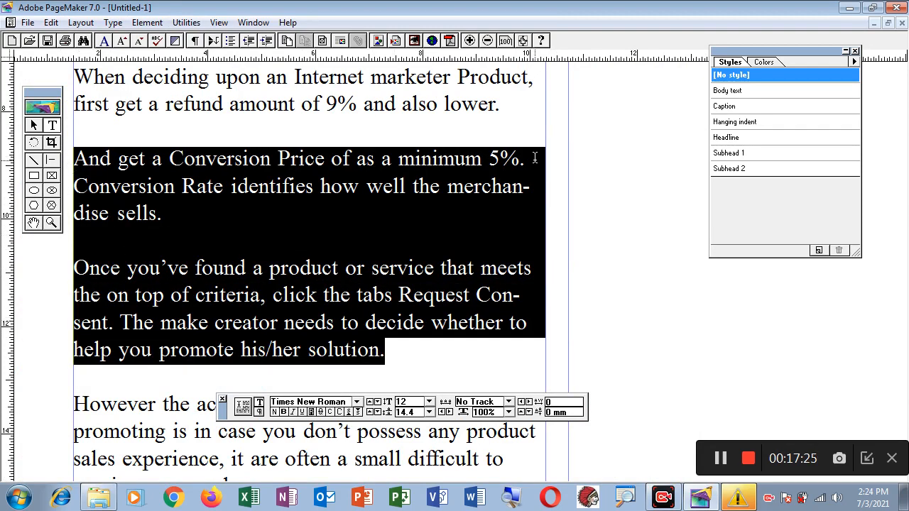
click(114, 22)
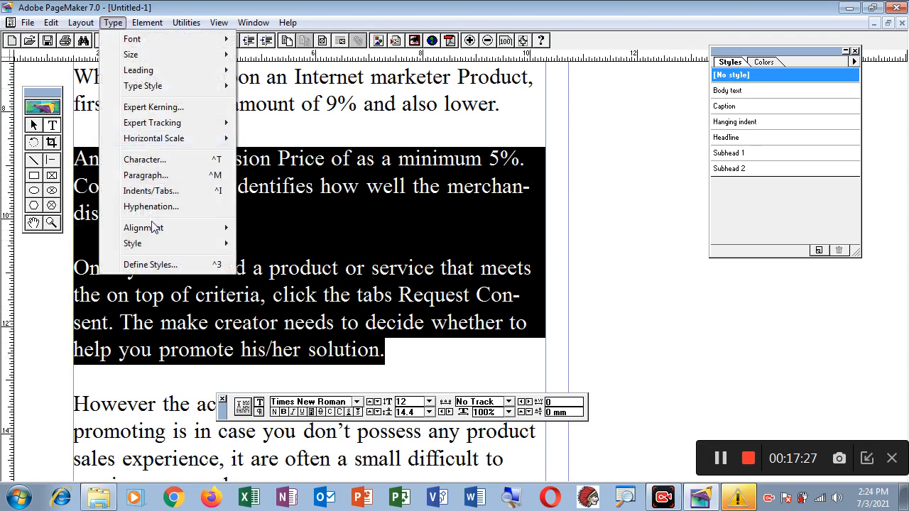
mouse_move(160, 230)
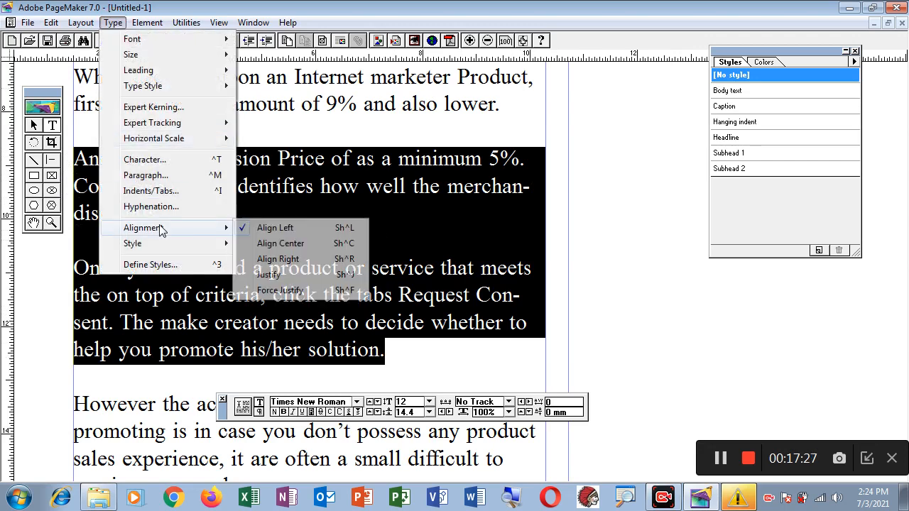
click(300, 259)
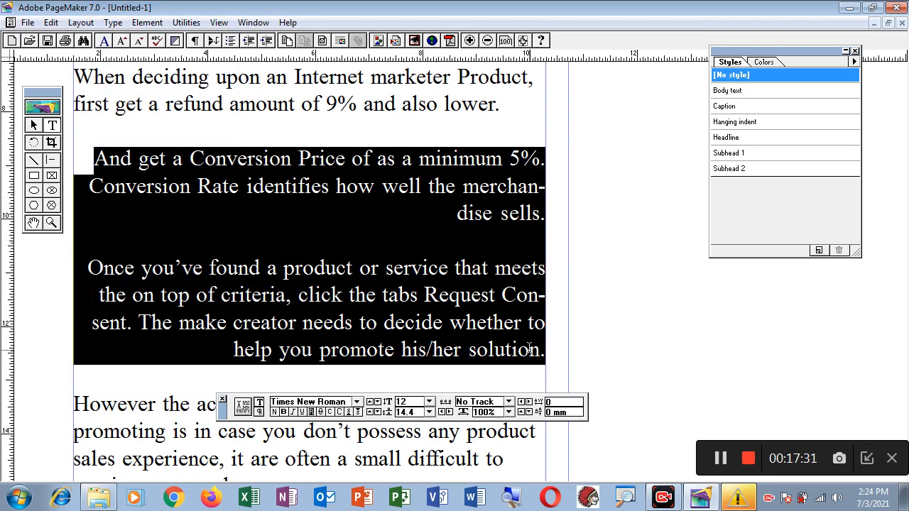
- Justify the two selected paragraphs from "And get a Conversion Price" through "his/her solution."
click(114, 22)
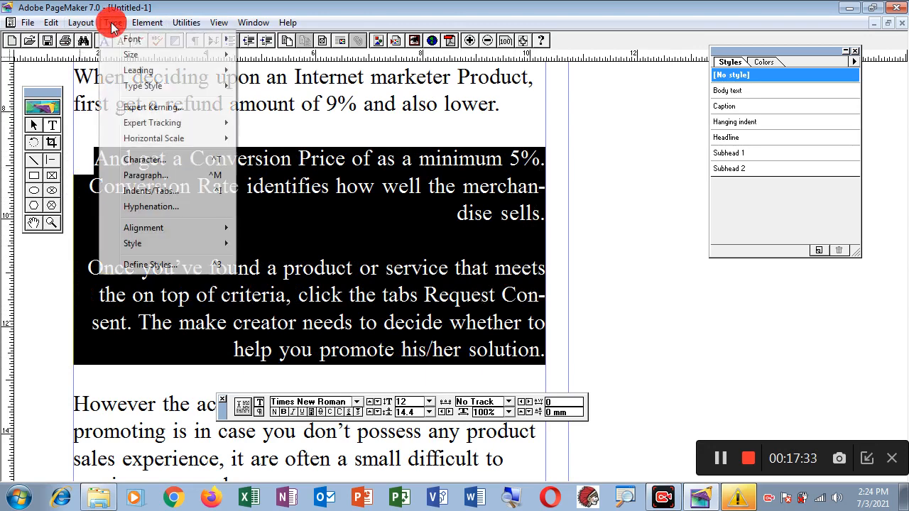
mouse_move(153, 227)
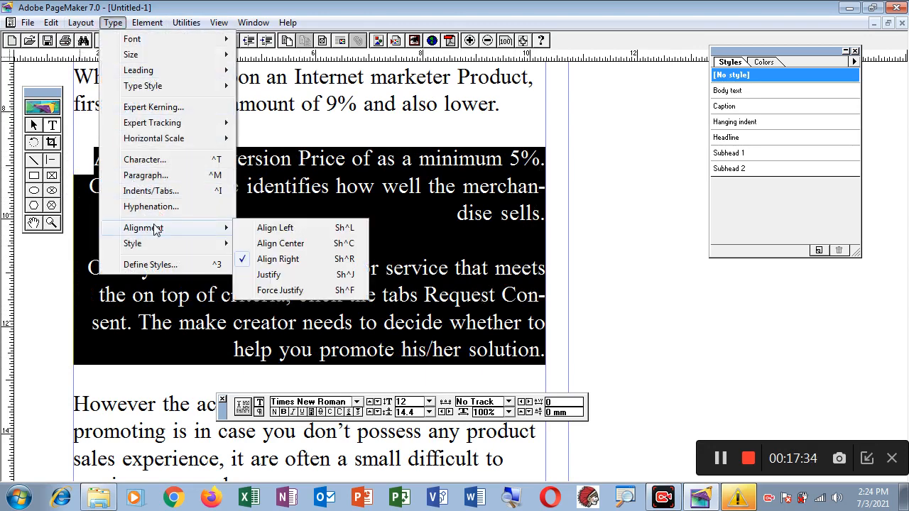
click(274, 274)
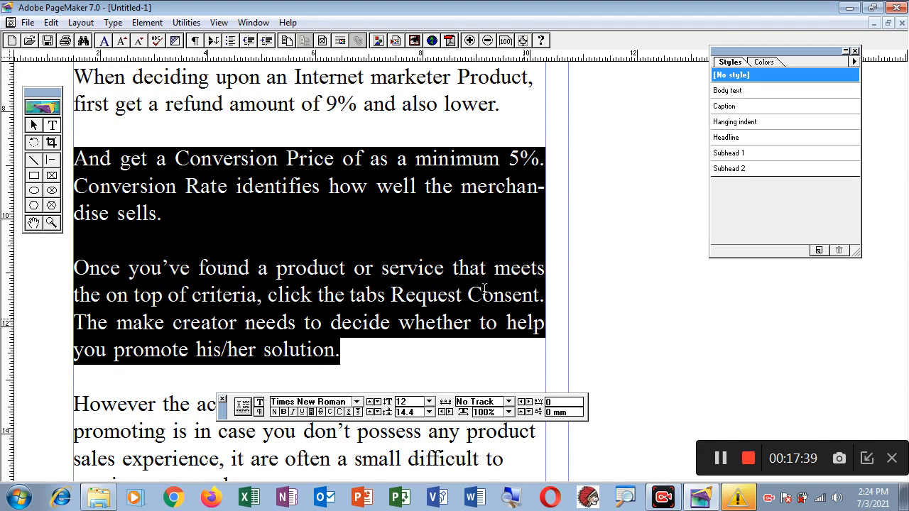
- View the list of paragraph styles available for the selected paragraphs
click(113, 22)
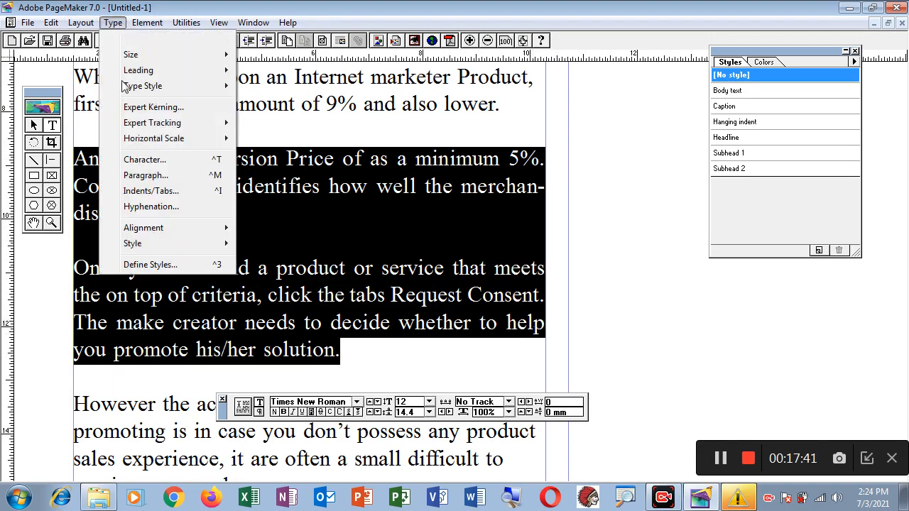
mouse_move(148, 246)
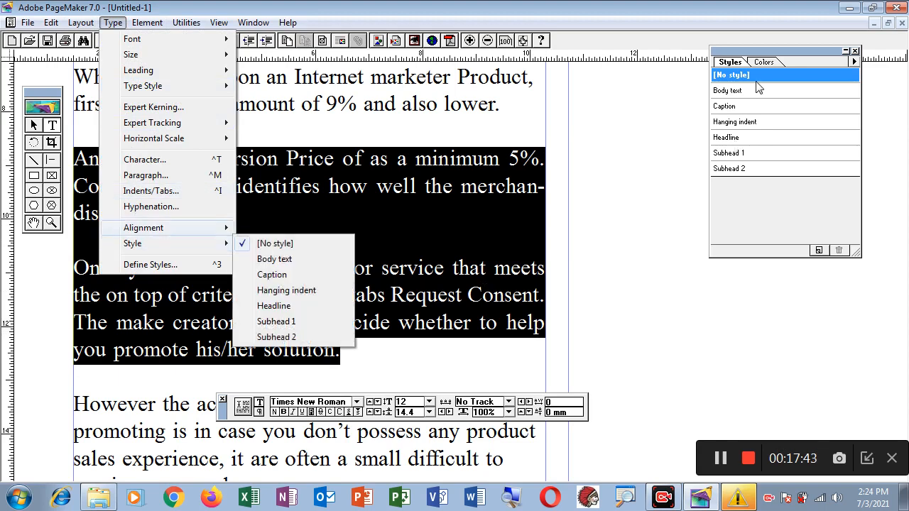
click(735, 63)
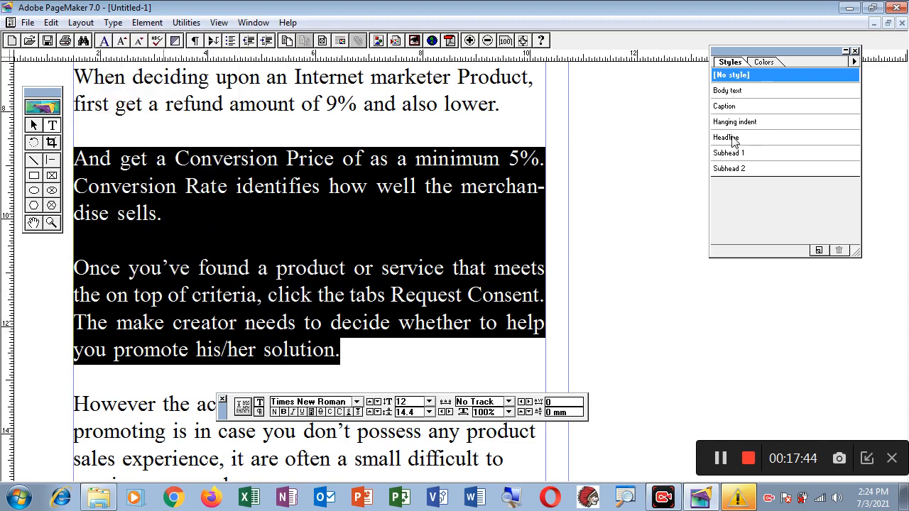
- Try the Body text, Hanging indent, Caption and Subhead 1 styles on the two selected paragraphs, ending with Subhead 2 applied
click(732, 91)
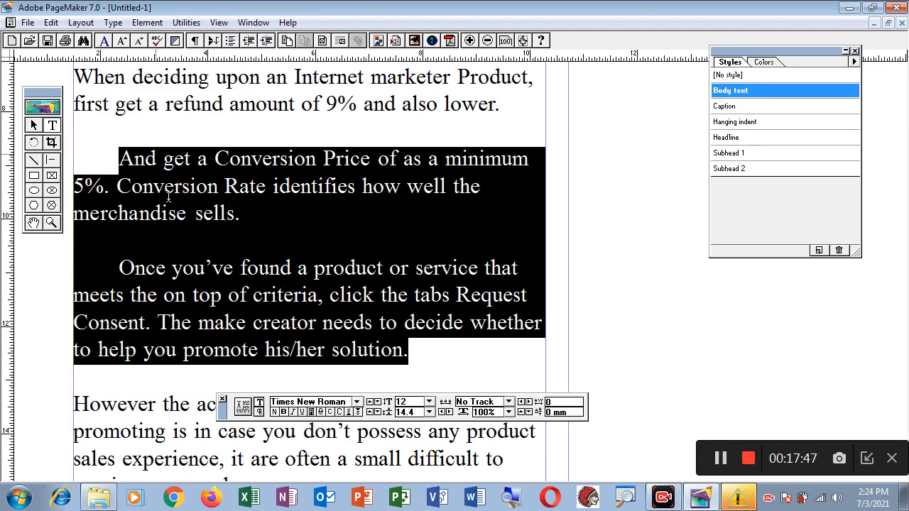
click(737, 125)
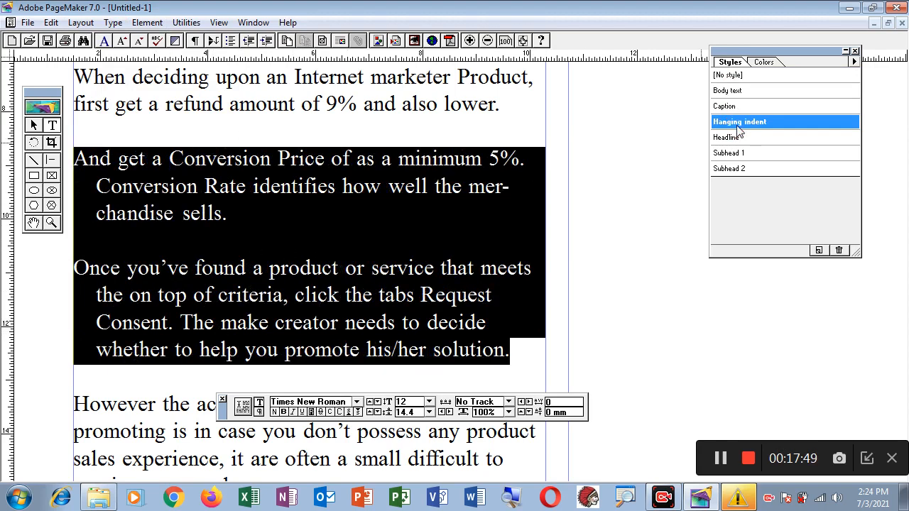
click(736, 108)
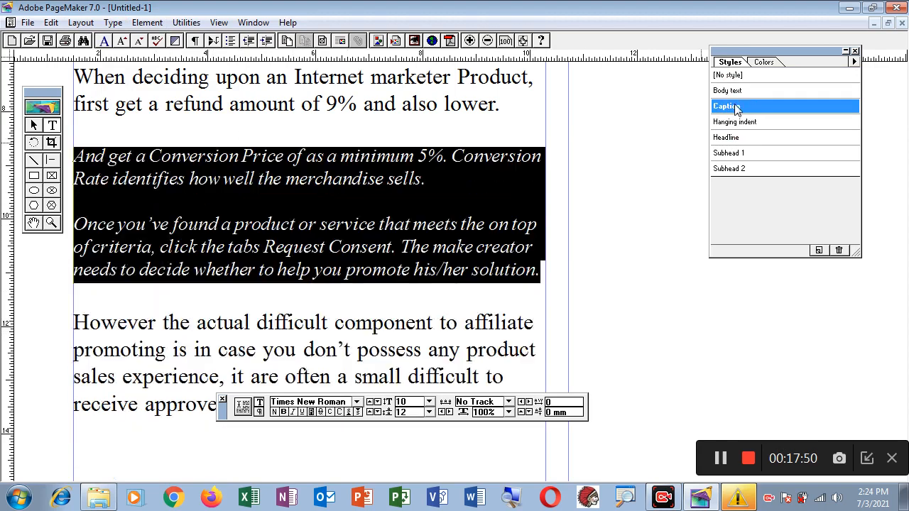
click(739, 153)
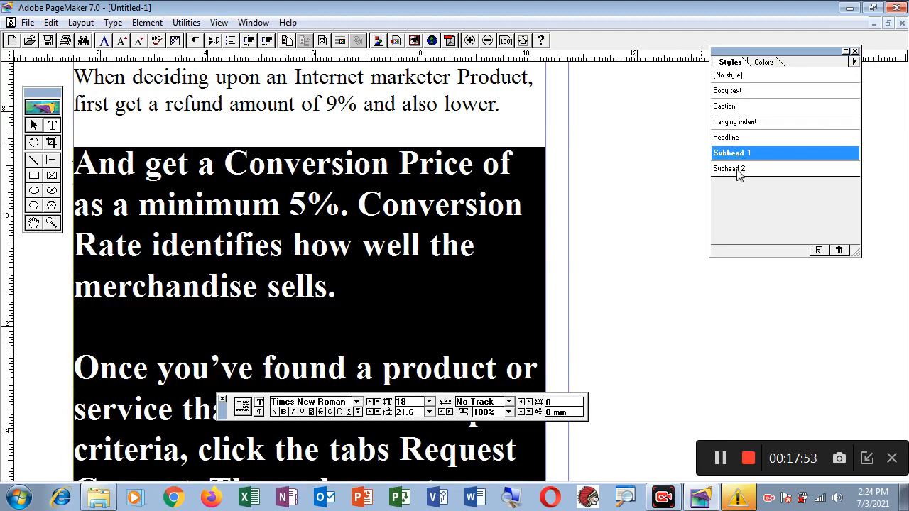
click(739, 171)
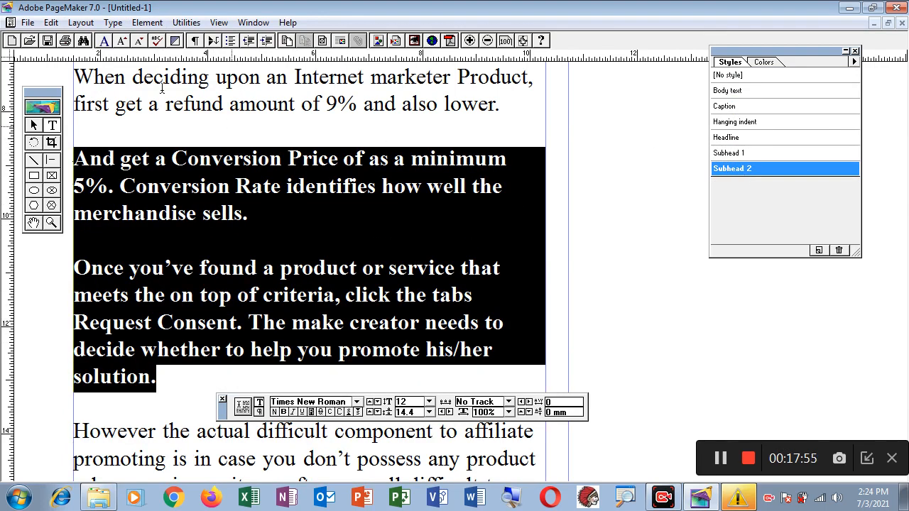
click(113, 22)
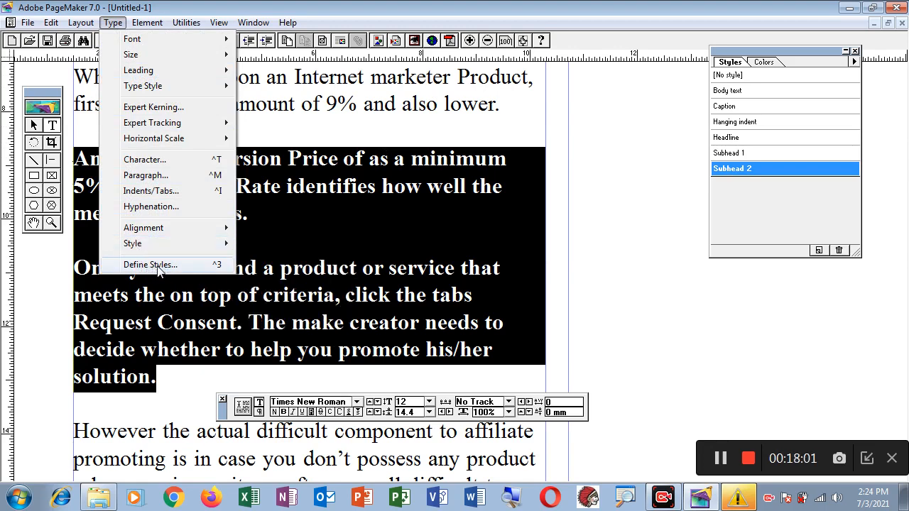
click(819, 251)
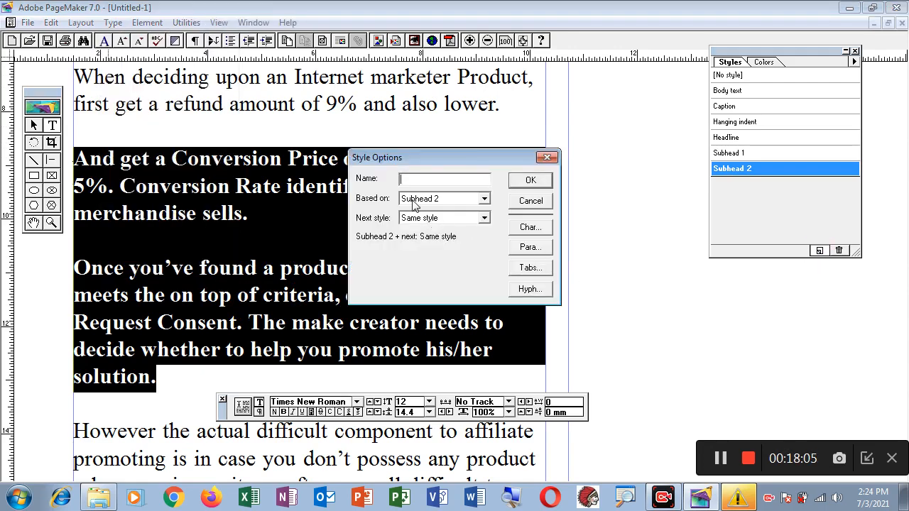
click(534, 228)
click(575, 198)
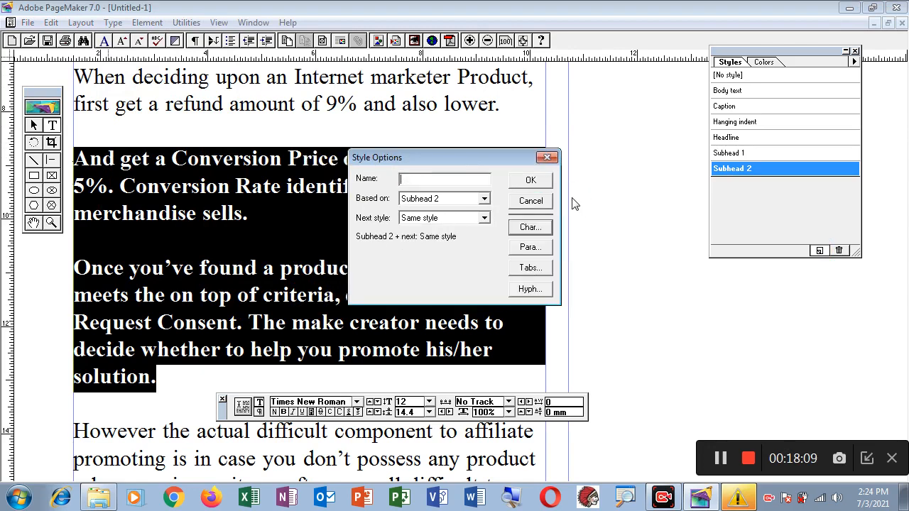
click(533, 202)
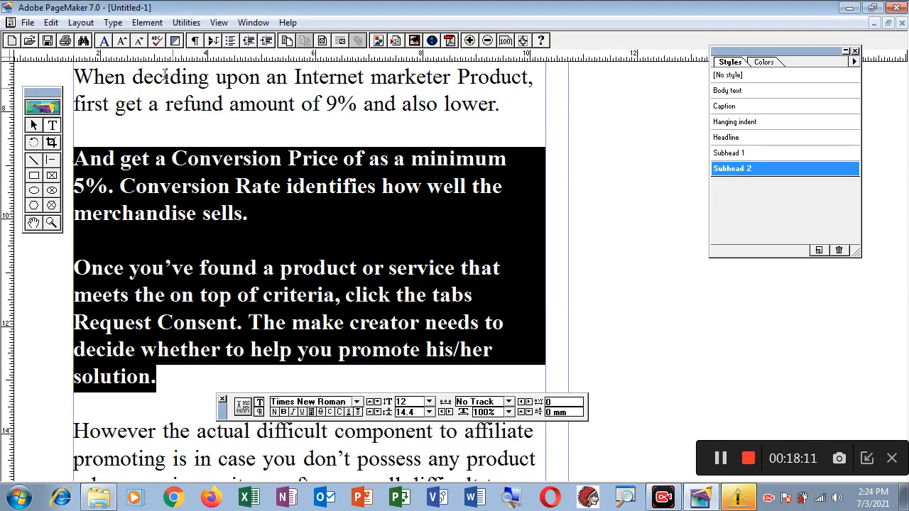
- Define a new paragraph style named fff based on Subhead 2, accepting its inherited character specifications
click(112, 23)
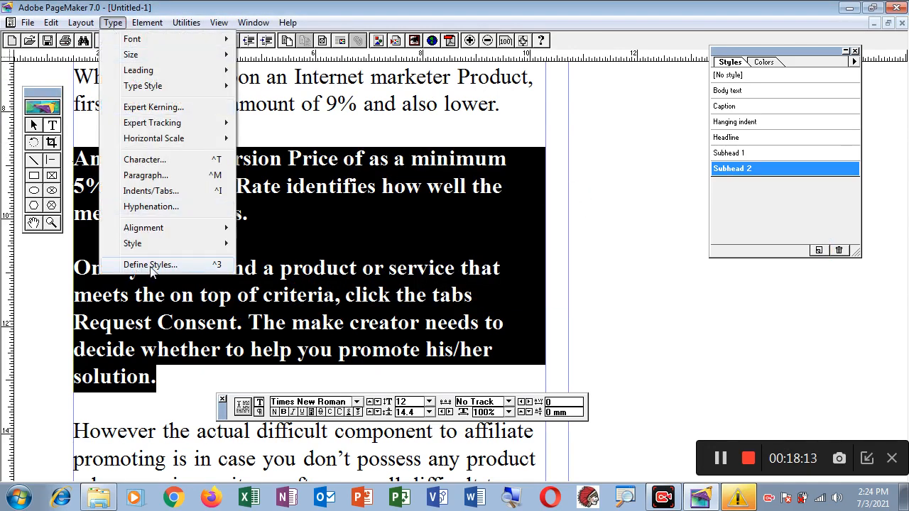
click(154, 266)
drag(412, 152, 574, 150)
click(690, 223)
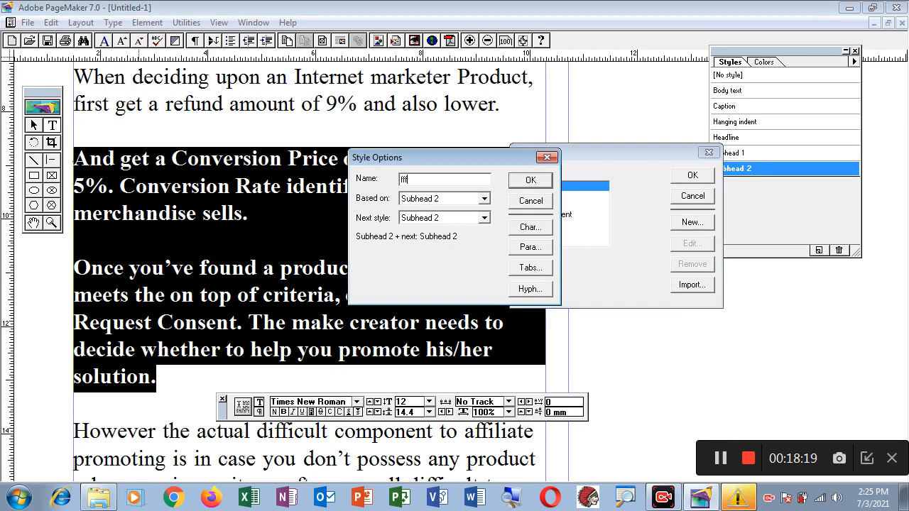
click(530, 227)
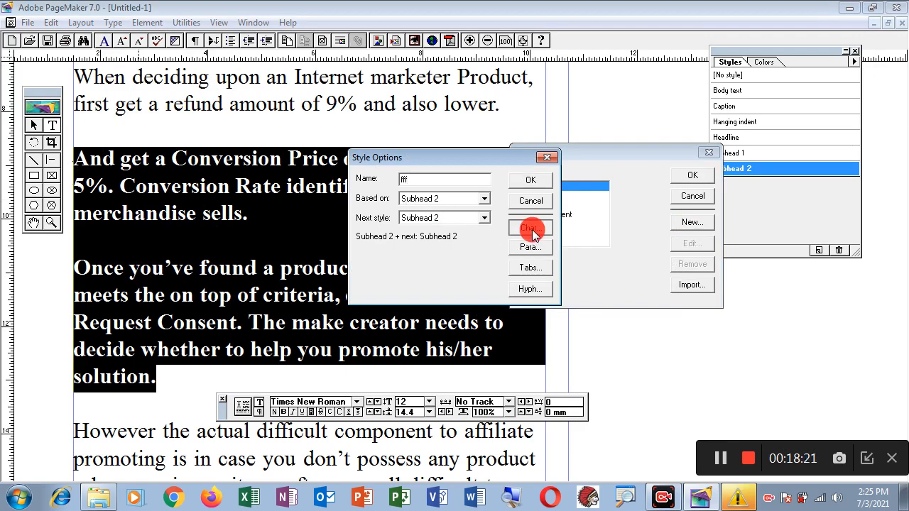
click(463, 175)
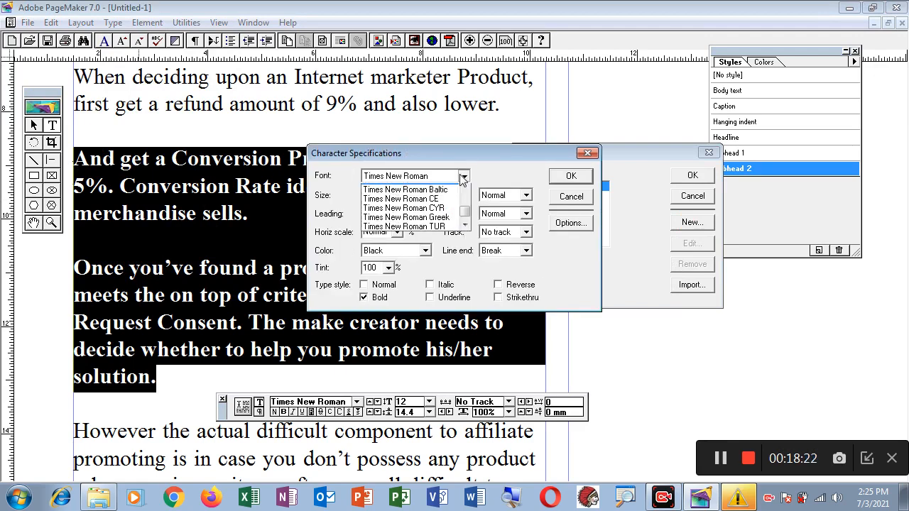
click(534, 179)
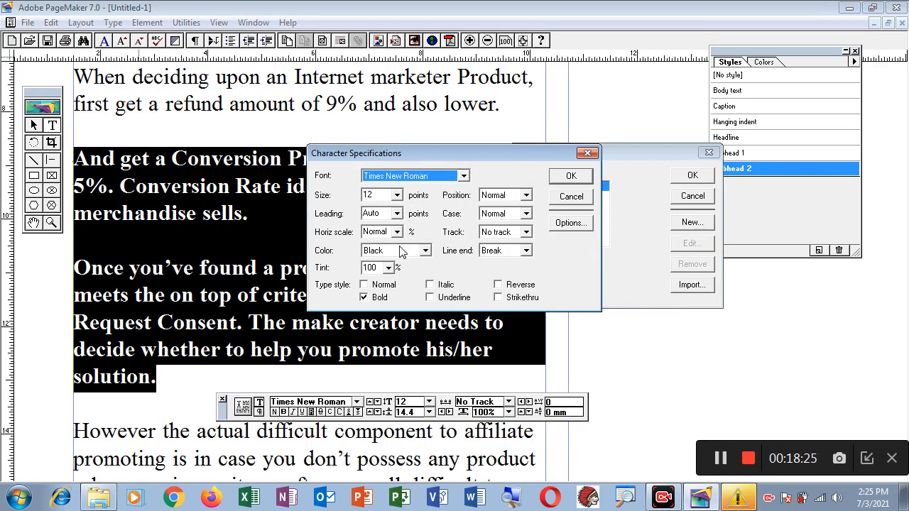
click(580, 176)
click(533, 181)
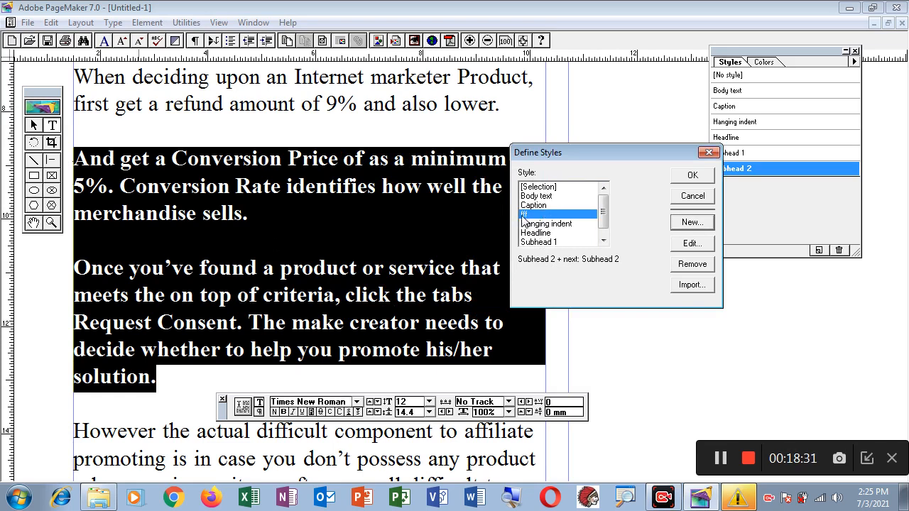
click(690, 179)
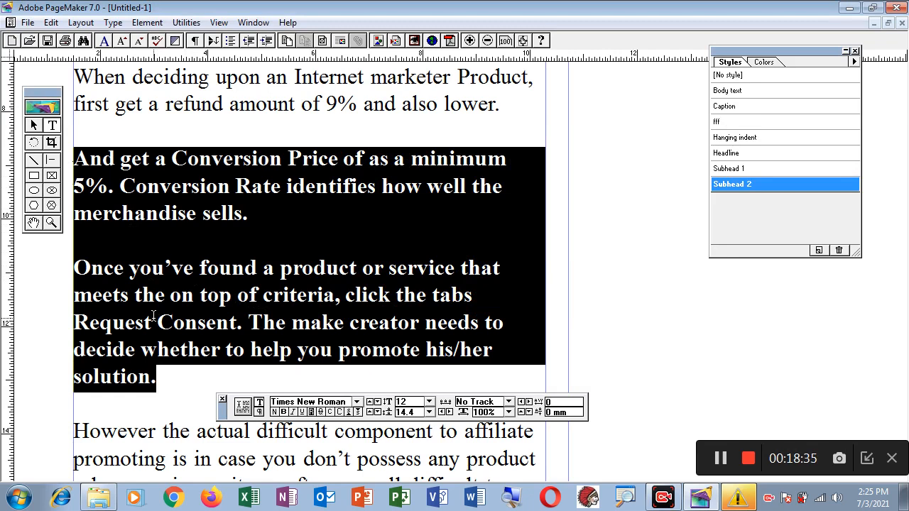
click(113, 23)
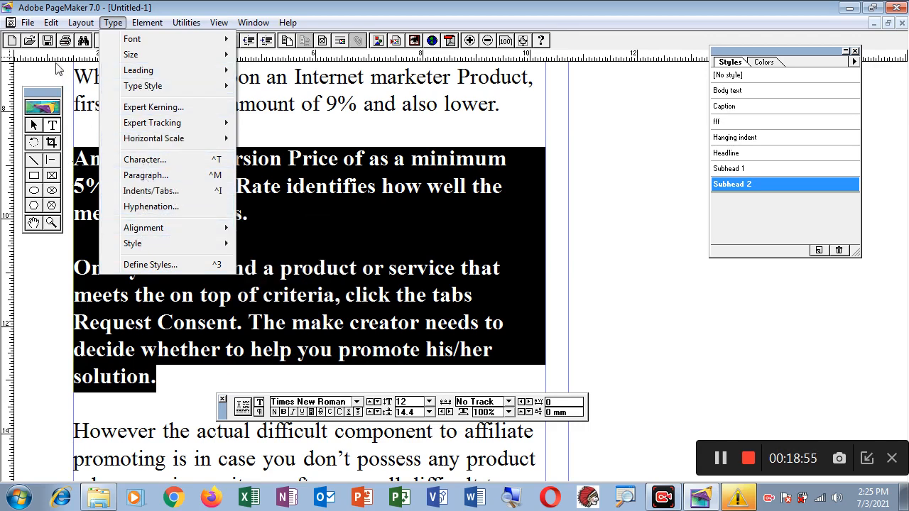
click(29, 22)
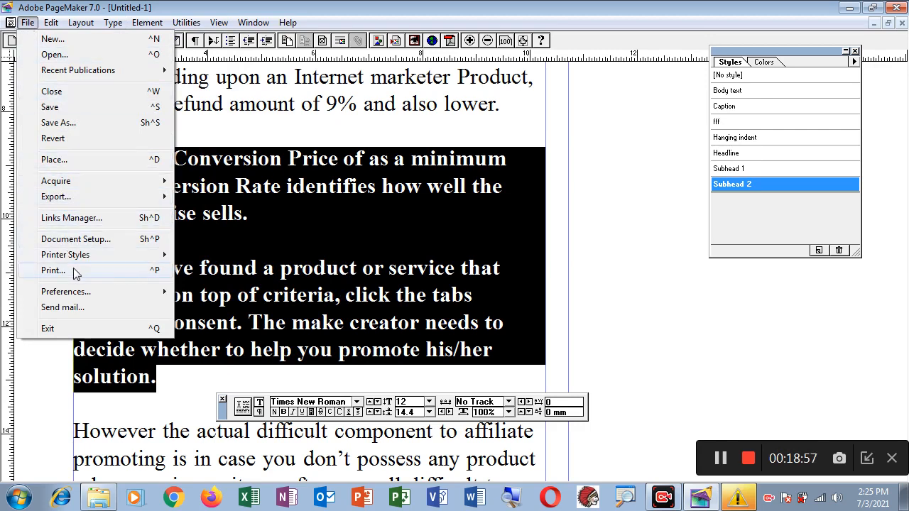
mouse_move(78, 260)
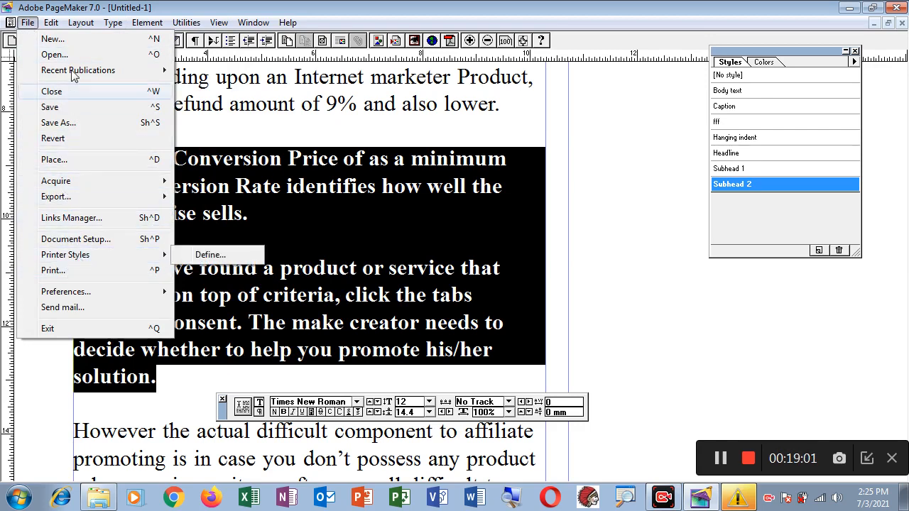
mouse_move(142, 28)
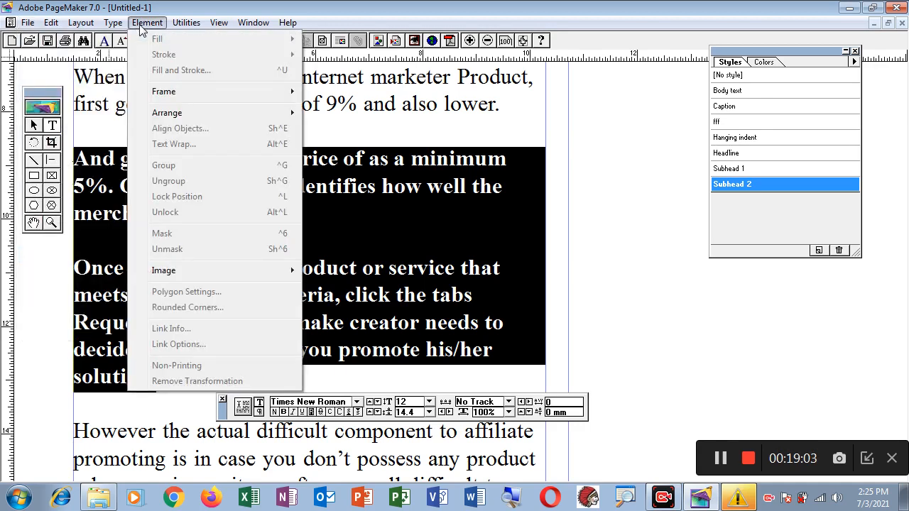